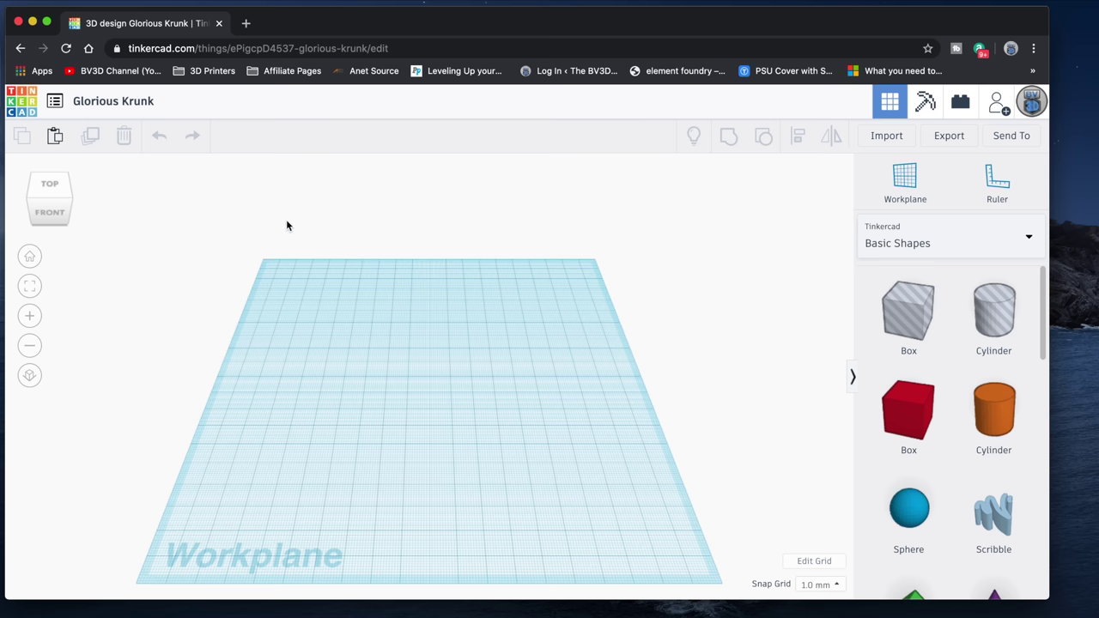
# - Rename the design as E3D Mount Remix
pyautogui.click(145, 101)
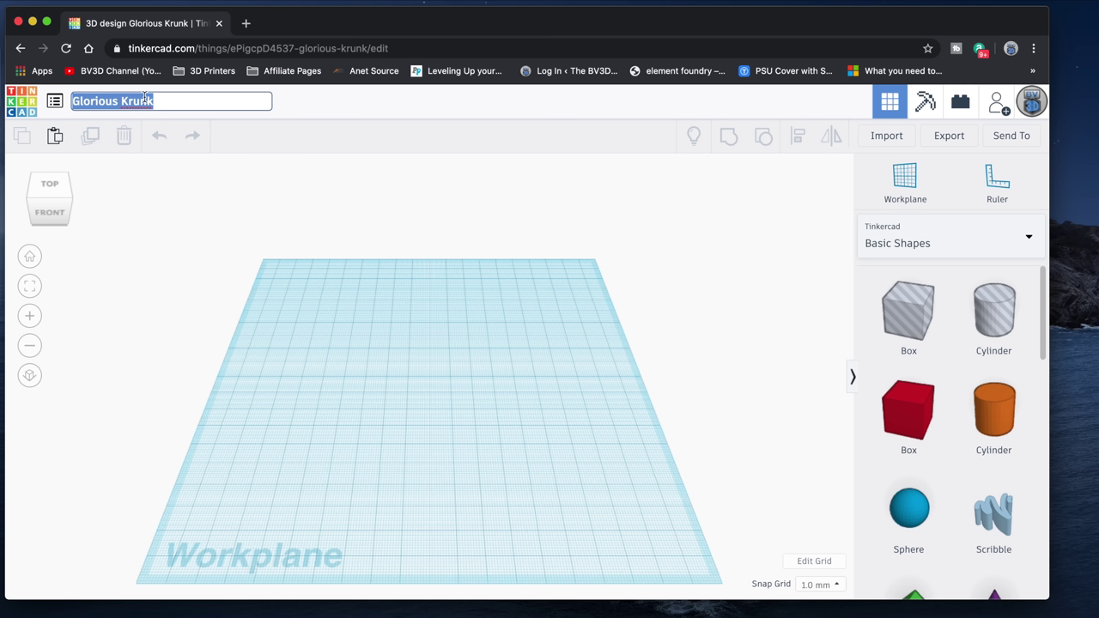
pyautogui.write('E3D Mount Rem')
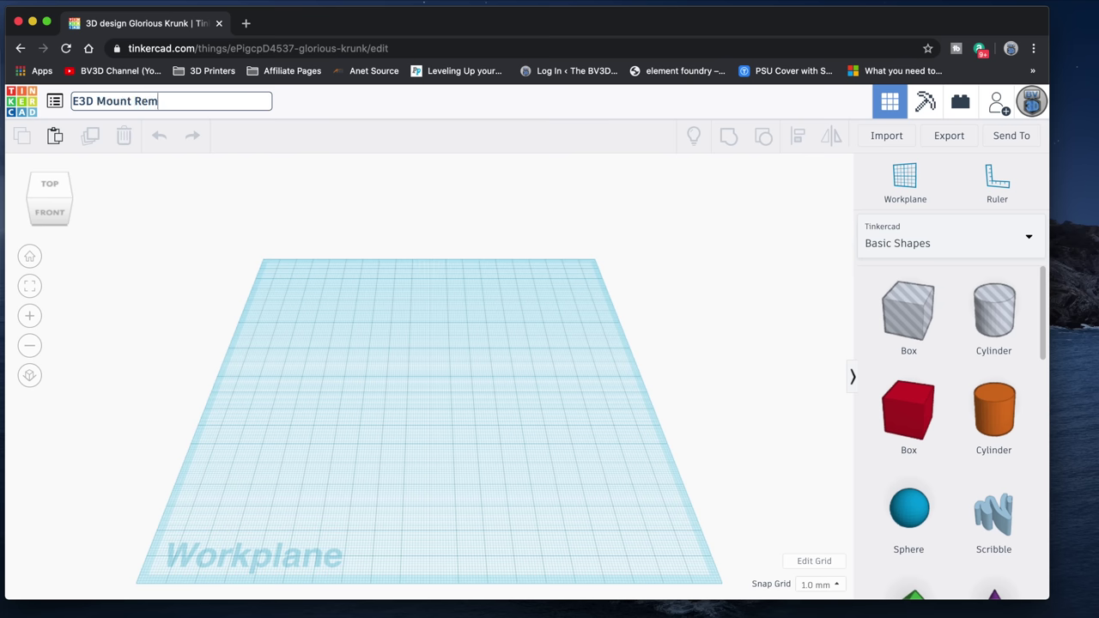
pyautogui.write('ix')
pyautogui.press('Return')
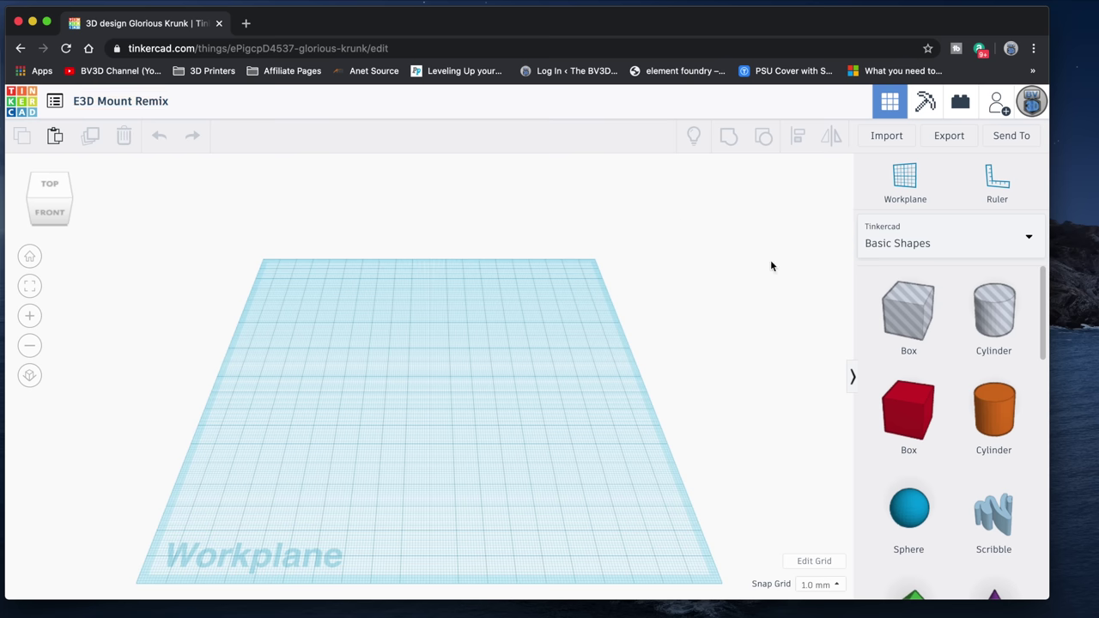
# - Place a box on the workplane with a cylinder overlapping its front corner, and make the cylinder a hole
pyautogui.moveTo(916, 427); pyautogui.dragTo(367, 401)
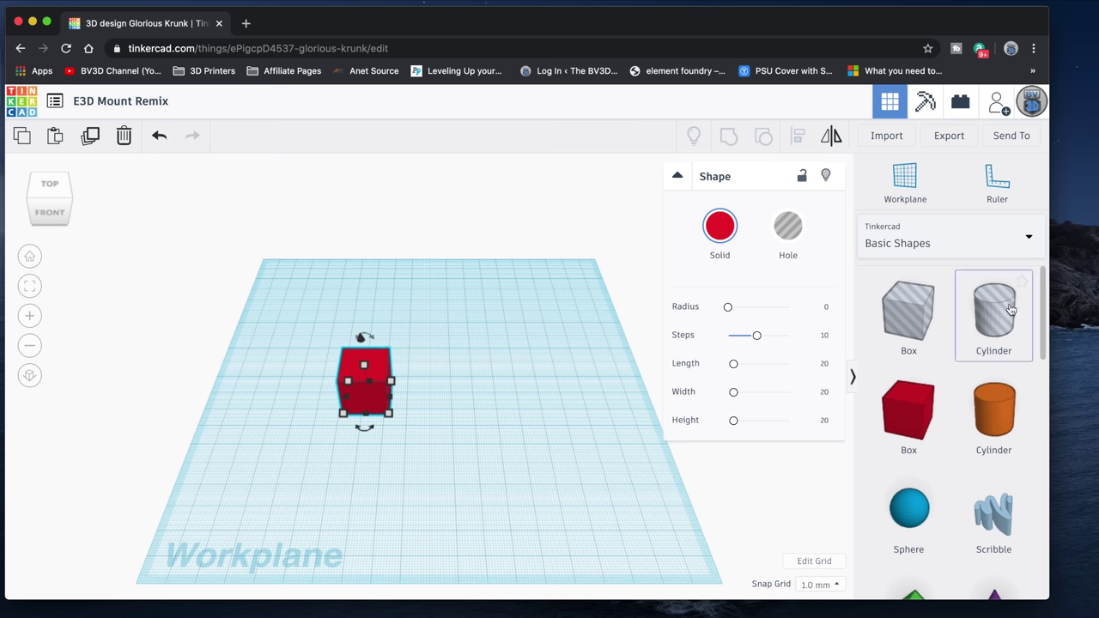
pyautogui.moveTo(955, 309); pyautogui.dragTo(388, 410)
pyautogui.click(719, 227)
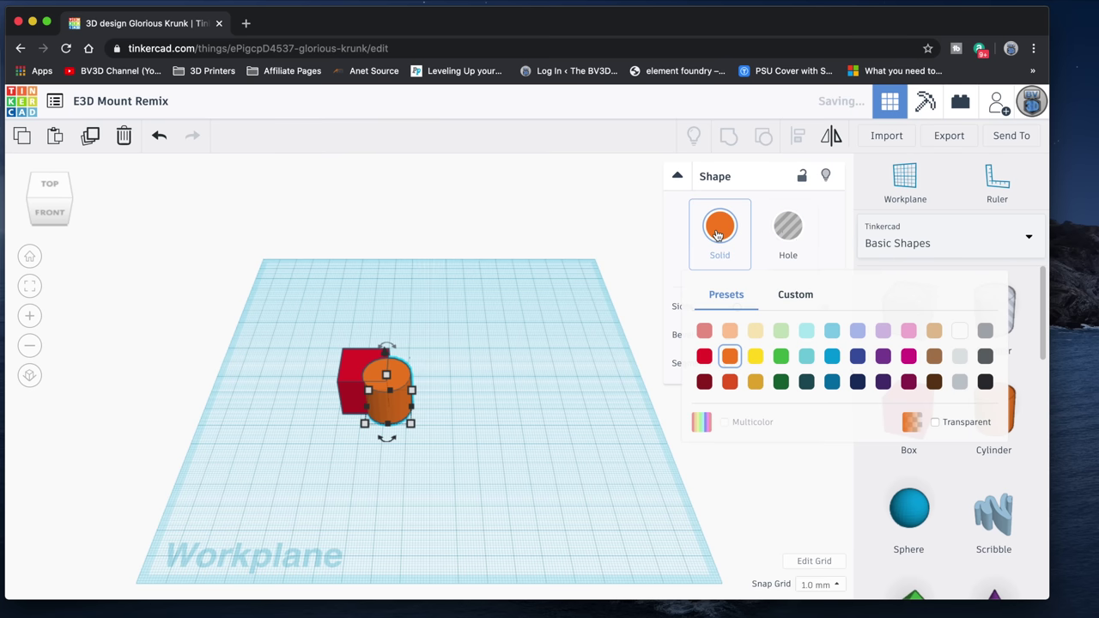
pyautogui.click(797, 228)
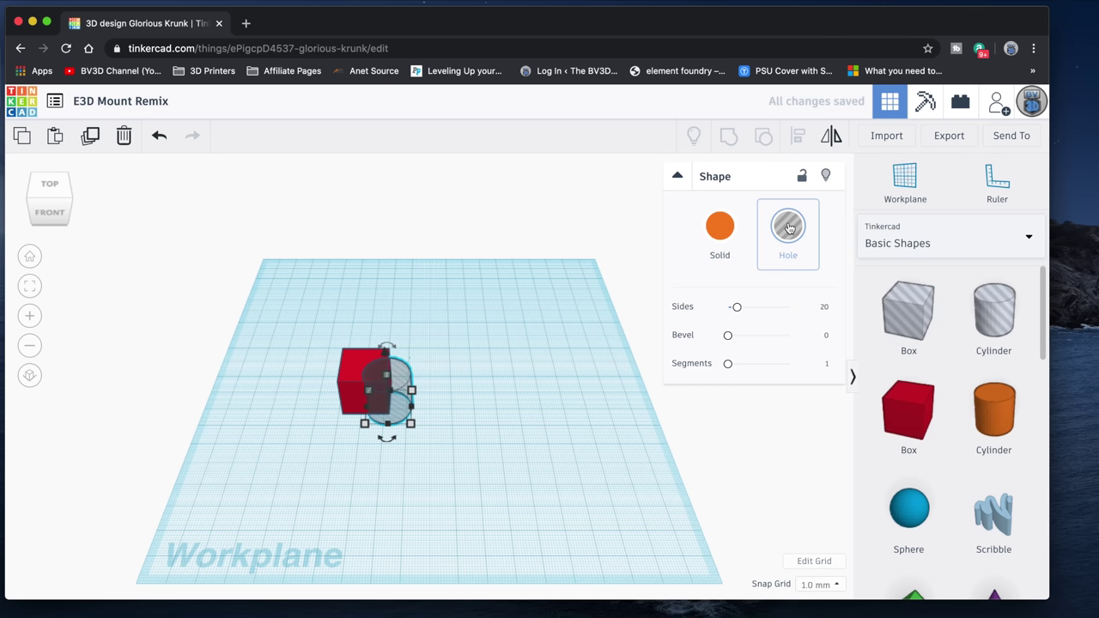
pyautogui.press('f')
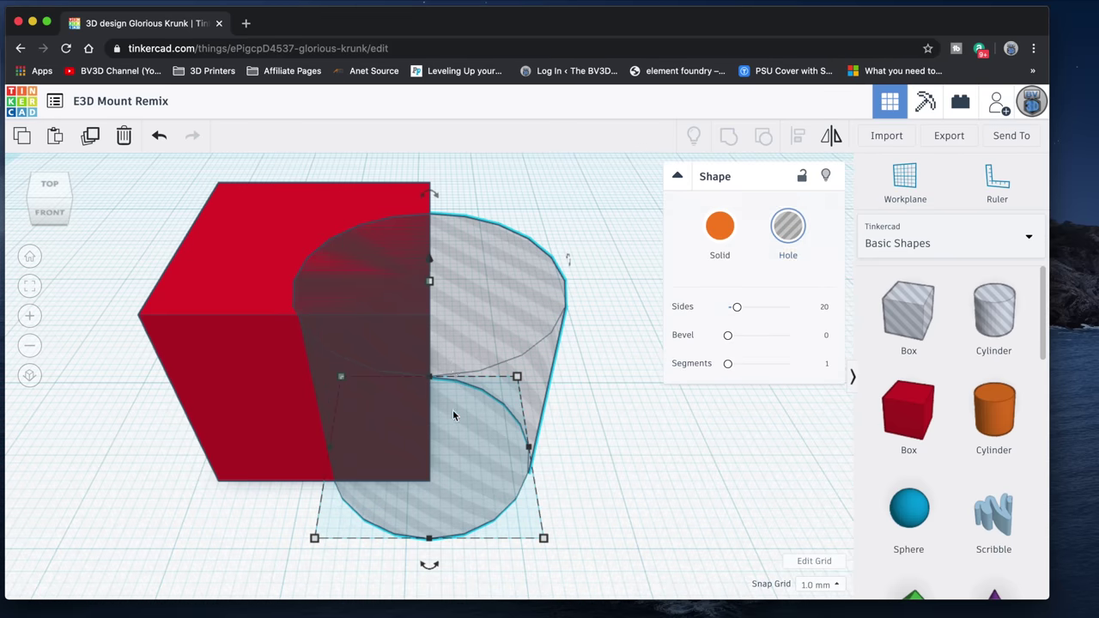
# - Group the box with the cylinder hole to cut it, and delete the resulting shape
pyautogui.moveTo(128, 527); pyautogui.dragTo(461, 345)
pyautogui.click(728, 135)
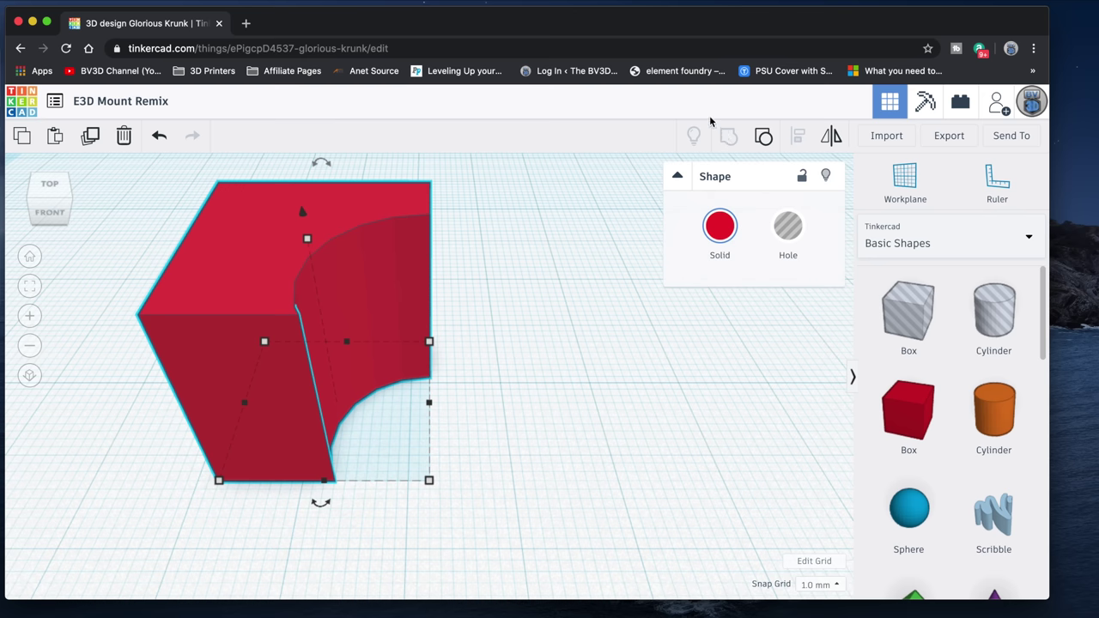
pyautogui.press('Delete')
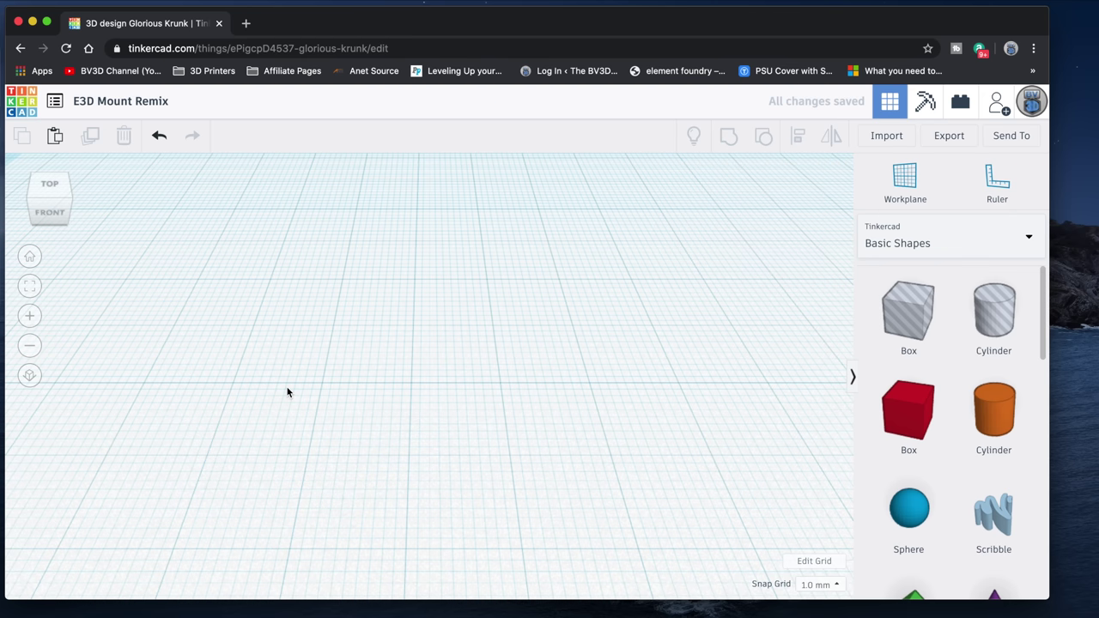
# - Resize the cylinder hole's base to 3.6 by 3.6 mm and set its sides to 64
pyautogui.scroll(-5, 288, 392)
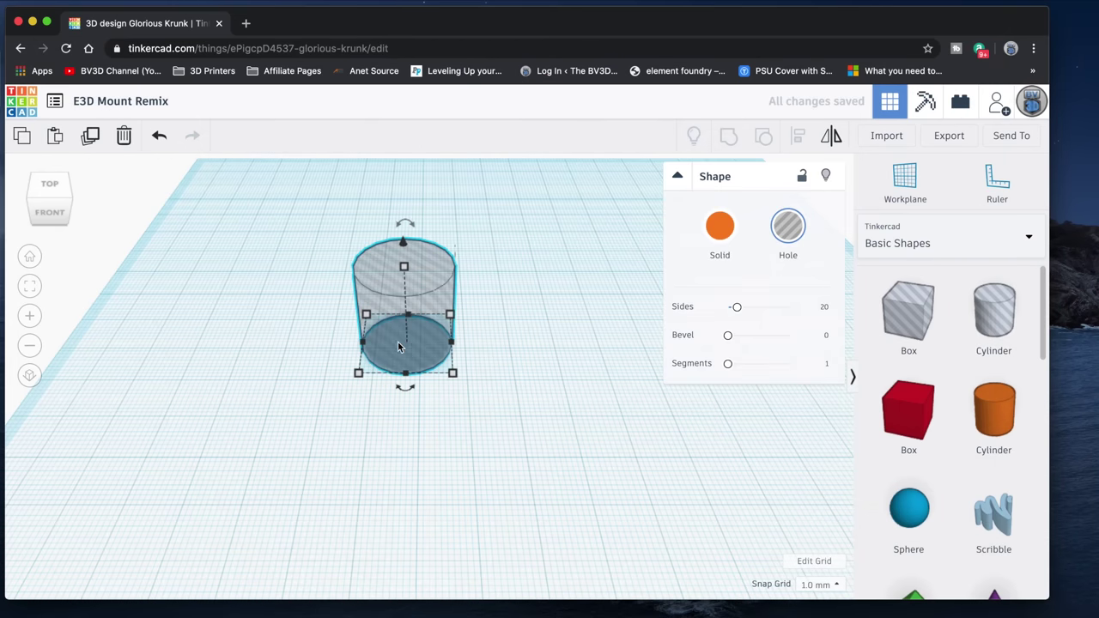
pyautogui.moveTo(359, 375)
pyautogui.press('Tab')
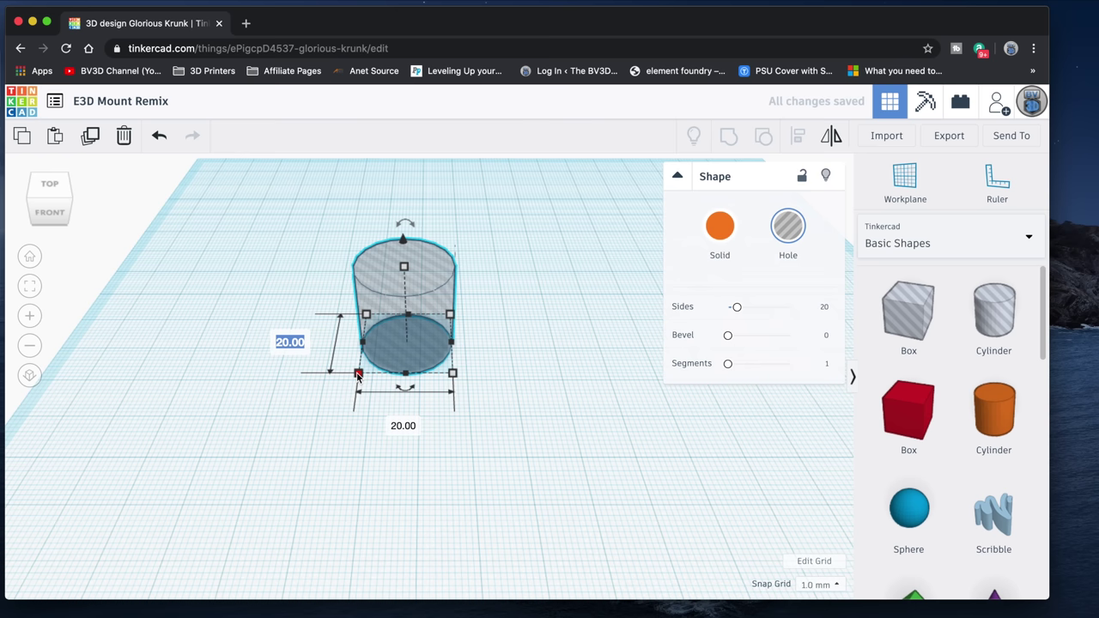
pyautogui.write('3.6')
pyautogui.press('Tab')
pyautogui.write('3.6')
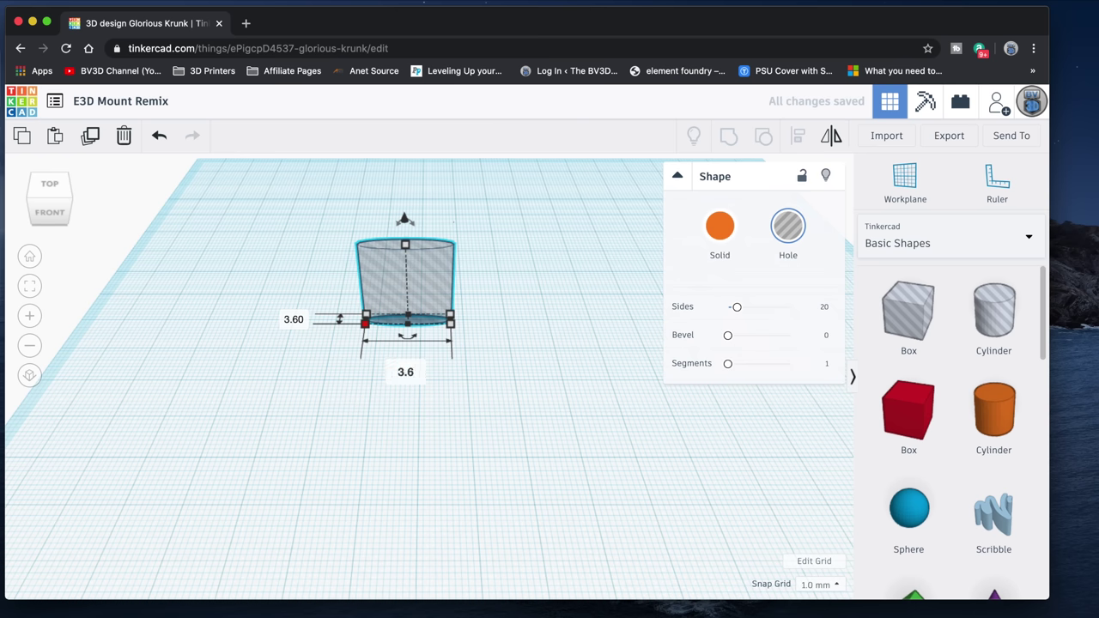
pyautogui.press('Return')
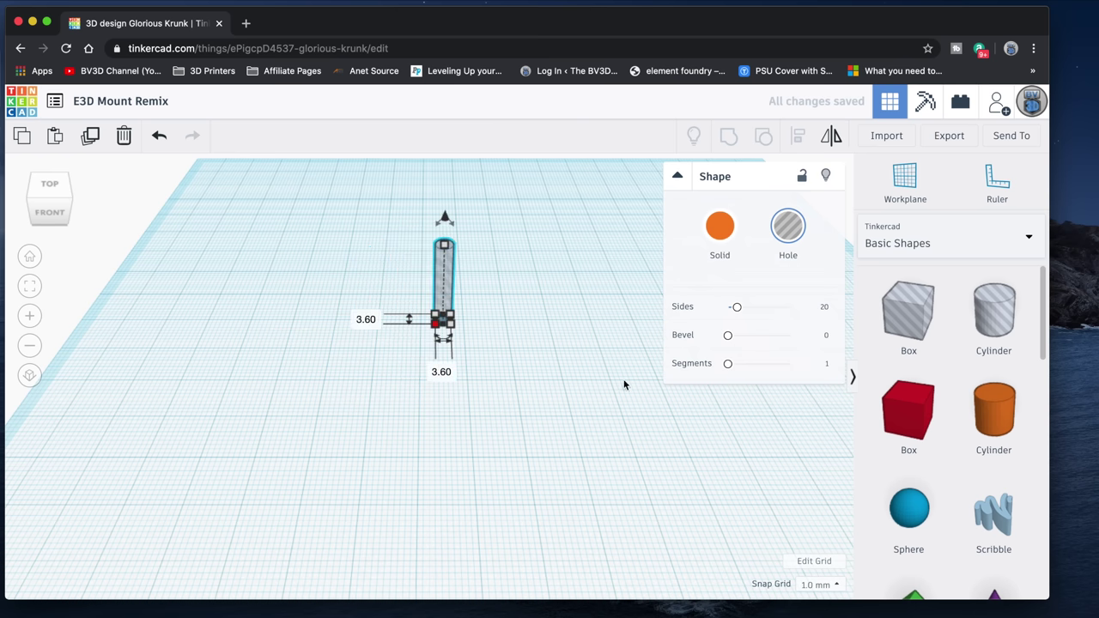
pyautogui.moveTo(737, 313); pyautogui.dragTo(790, 307)
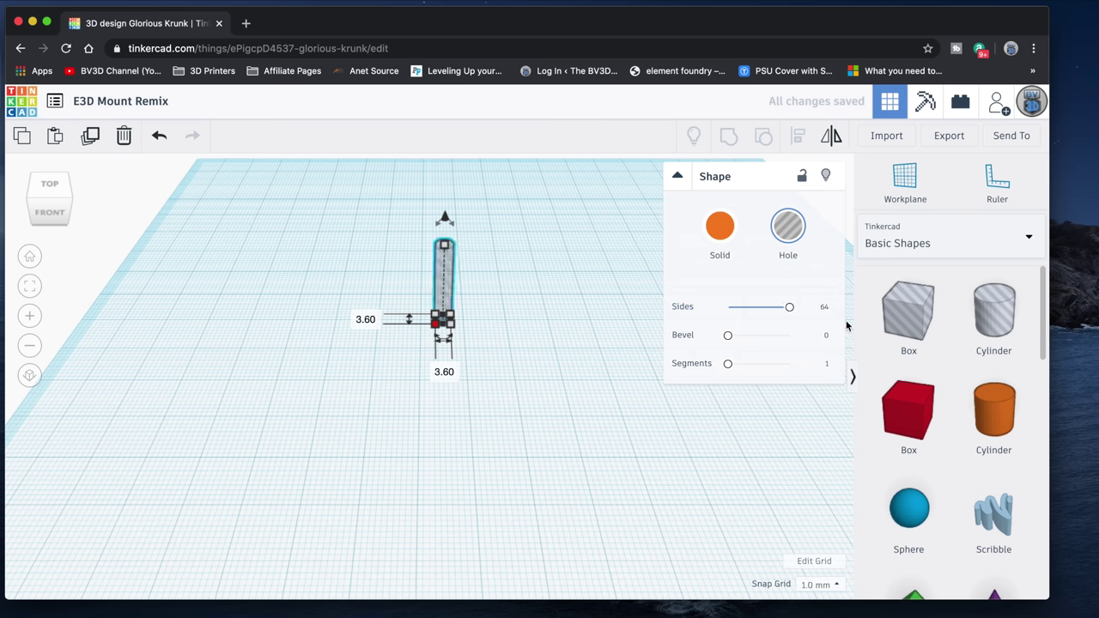
pyautogui.click(505, 393)
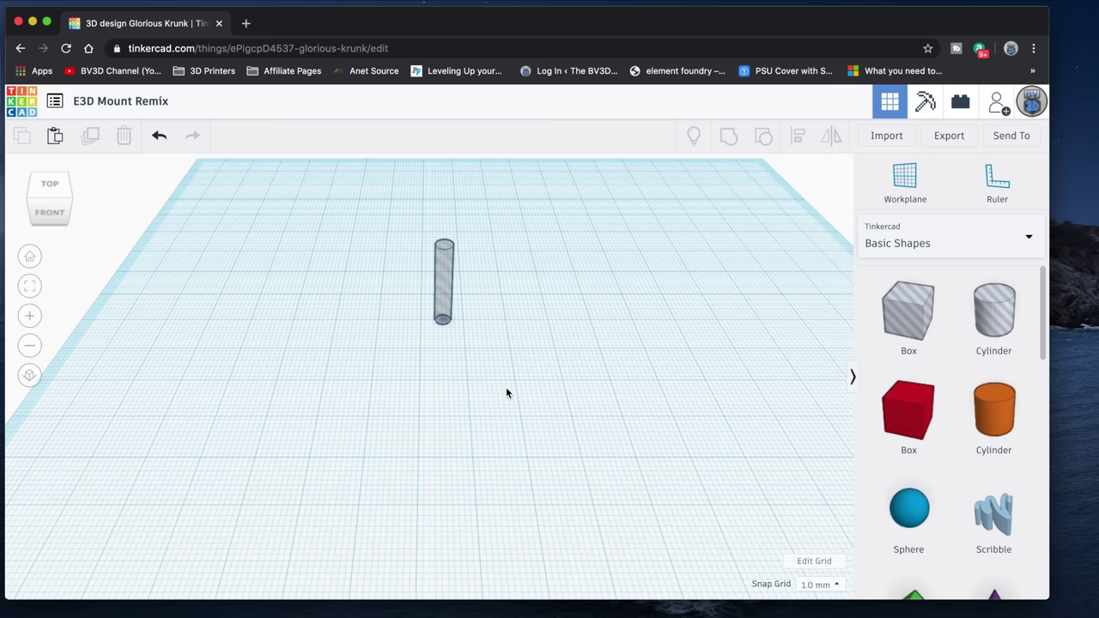
# - Duplicate the thin cylinder hole and place the copy in front of it to the right
pyautogui.click(444, 296)
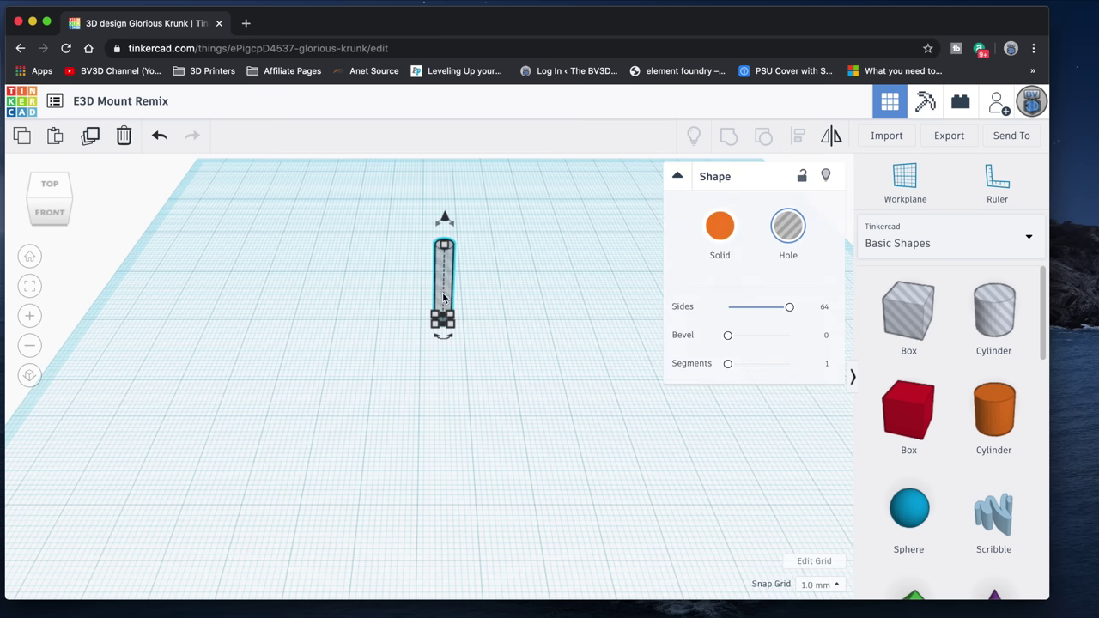
pyautogui.click(89, 137)
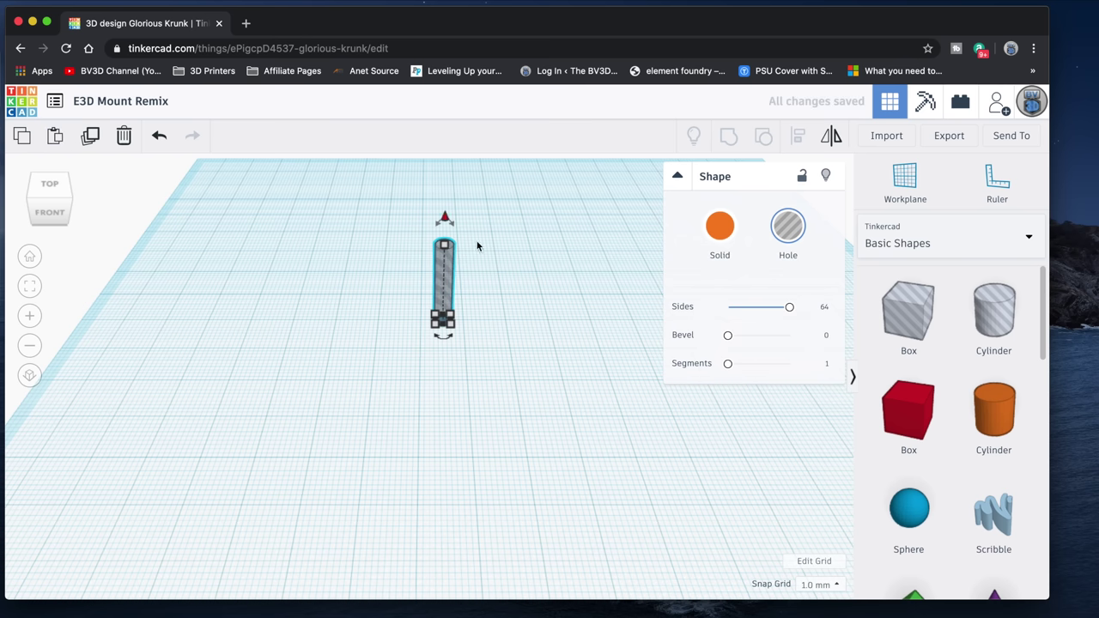
pyautogui.moveTo(449, 272); pyautogui.dragTo(522, 335)
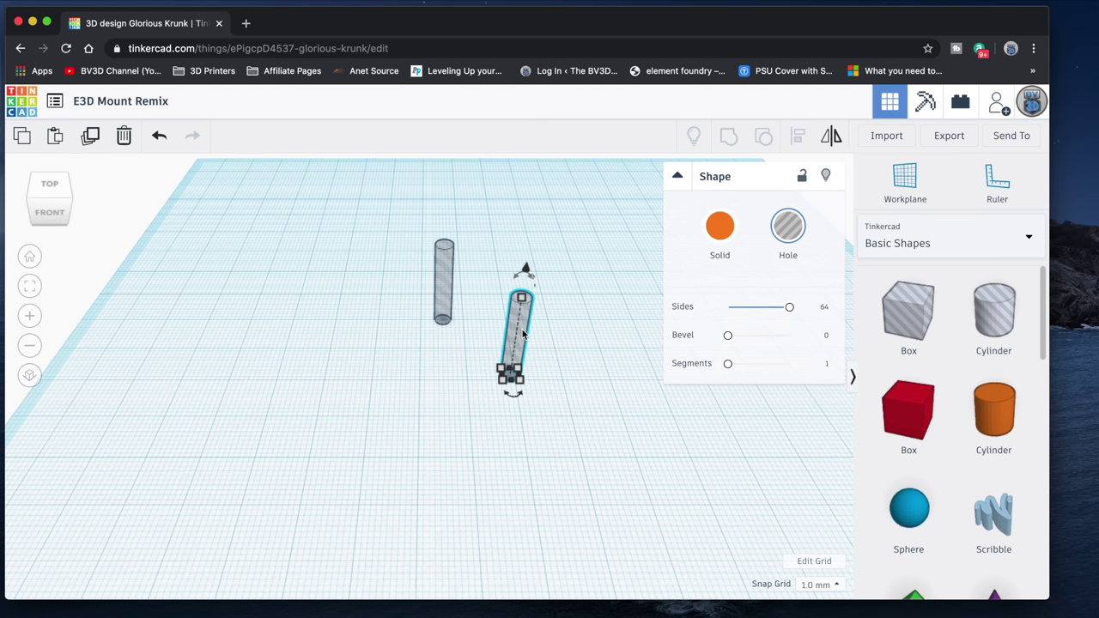
# - Resize the copied cylinder hole's base to 6 by 6 mm and set its height to 3.2 mm
pyautogui.moveTo(503, 378)
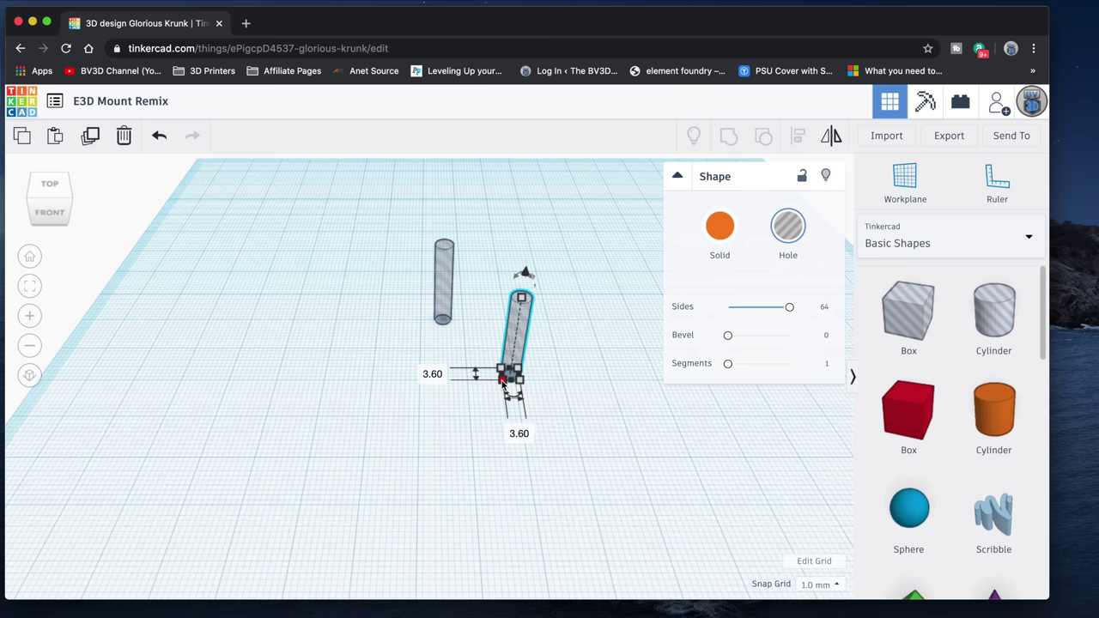
pyautogui.write('6')
pyautogui.press('Tab')
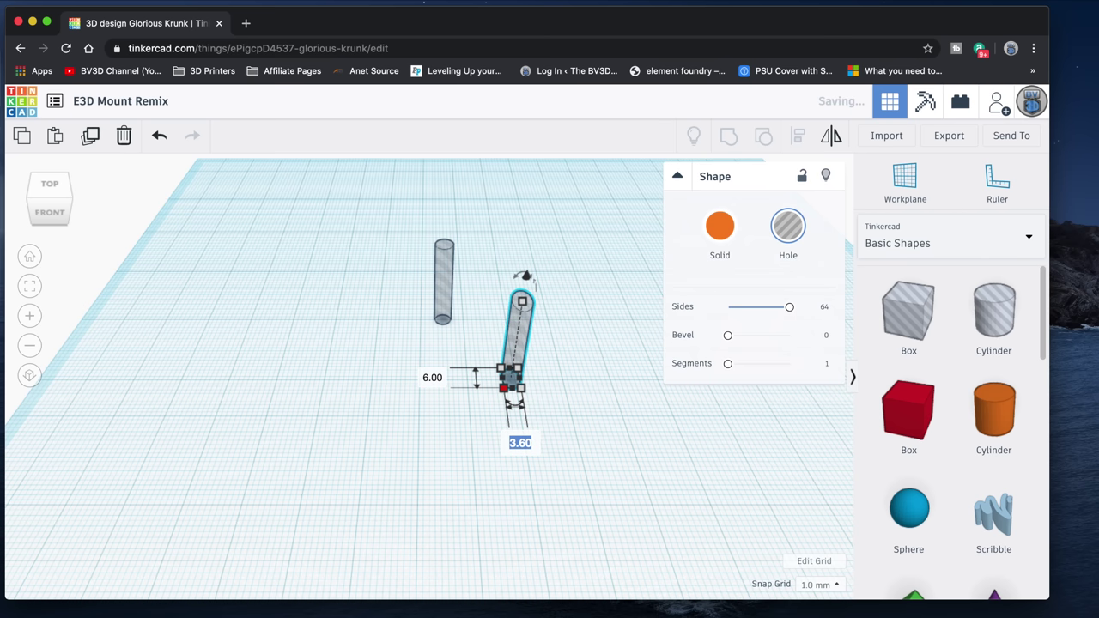
pyautogui.write('6')
pyautogui.press('Return')
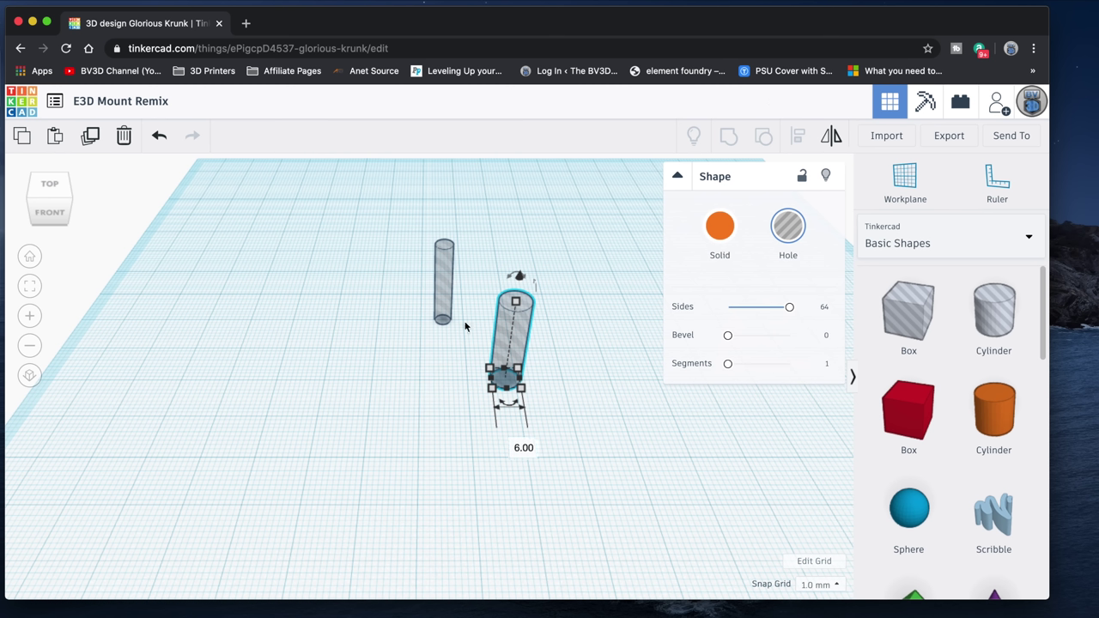
pyautogui.write('3.2')
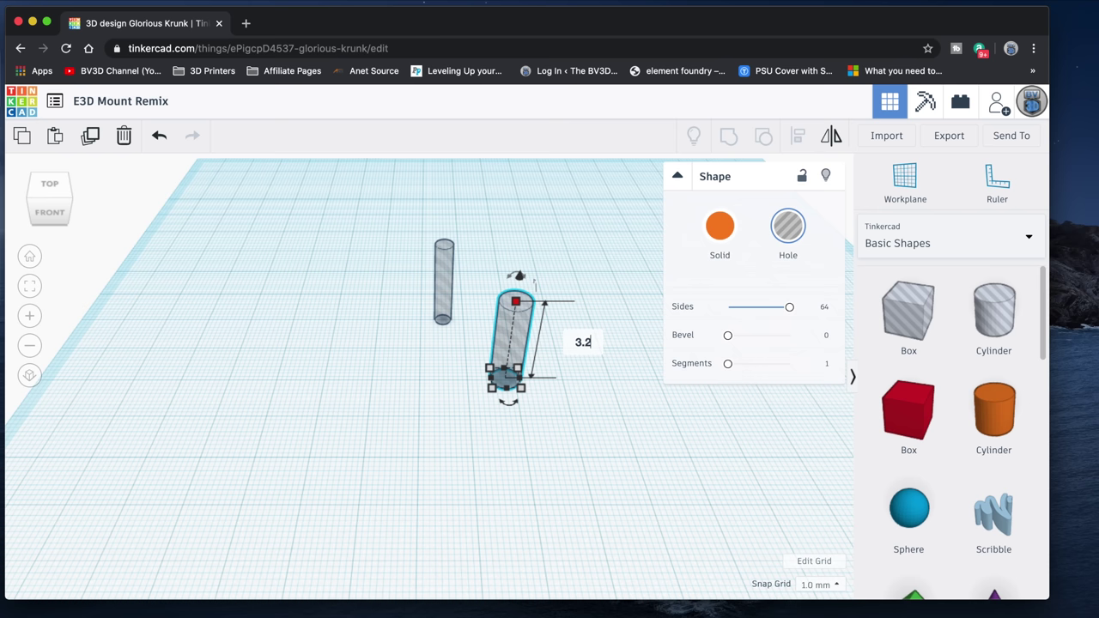
pyautogui.press('Return')
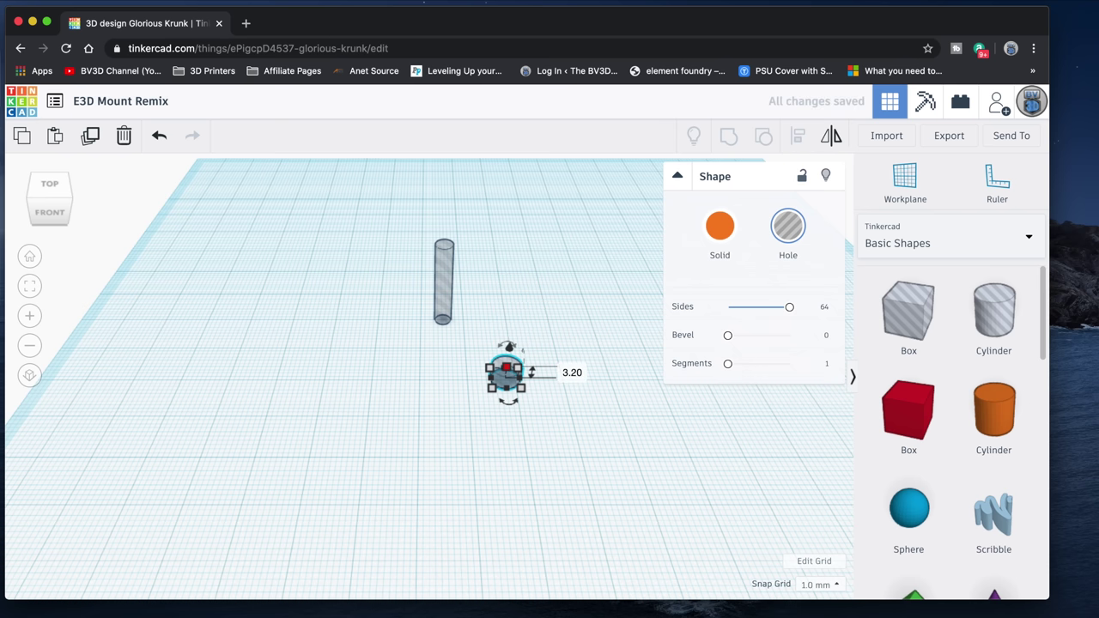
# - Center the two cylinder holes on each other in both horizontal directions and group them into one screw-shaped hole
pyautogui.moveTo(402, 282); pyautogui.dragTo(535, 405)
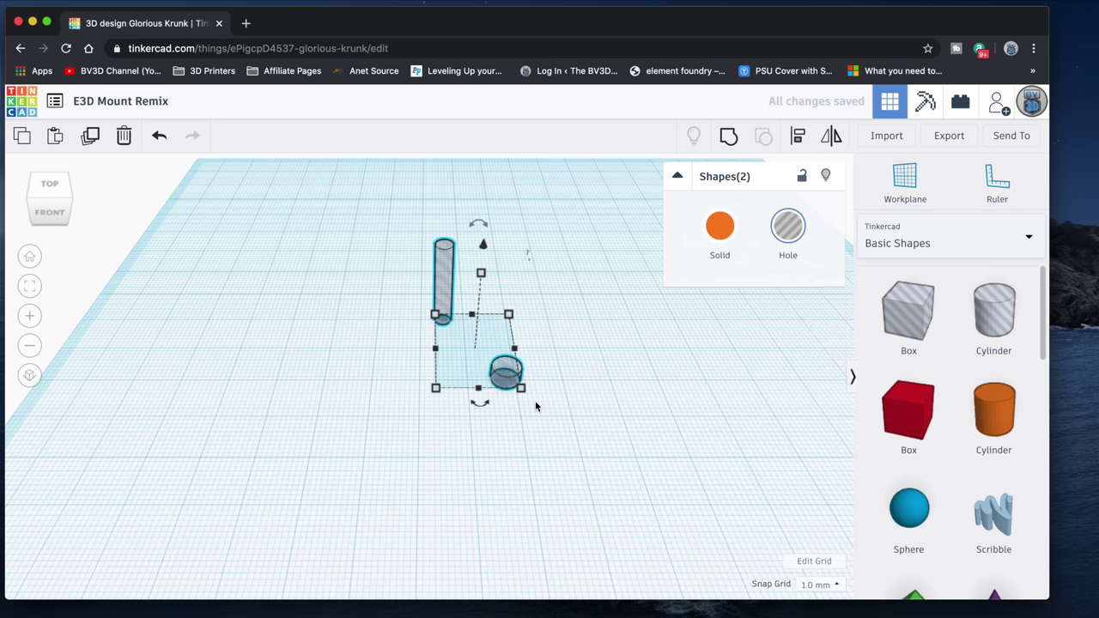
pyautogui.click(798, 136)
pyautogui.click(416, 348)
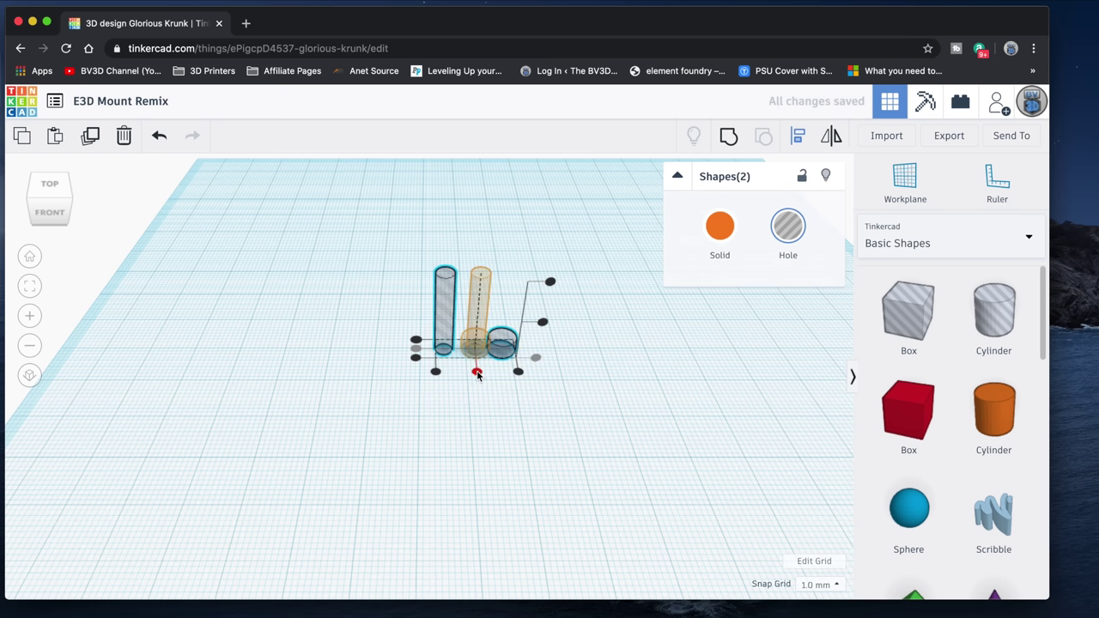
pyautogui.click(477, 372)
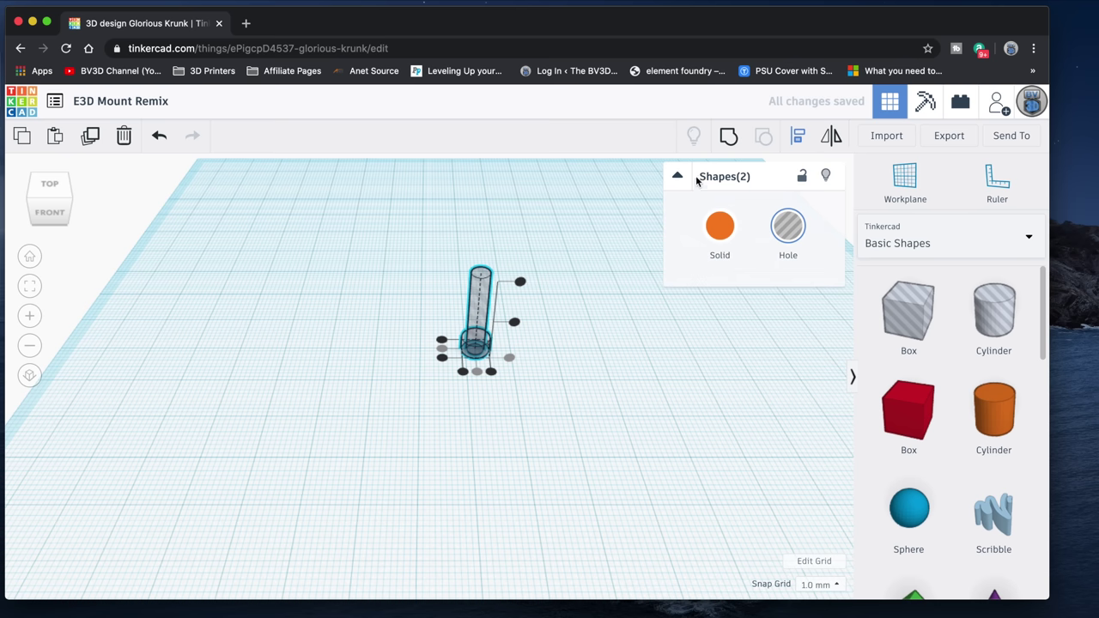
pyautogui.click(728, 135)
pyautogui.click(571, 357)
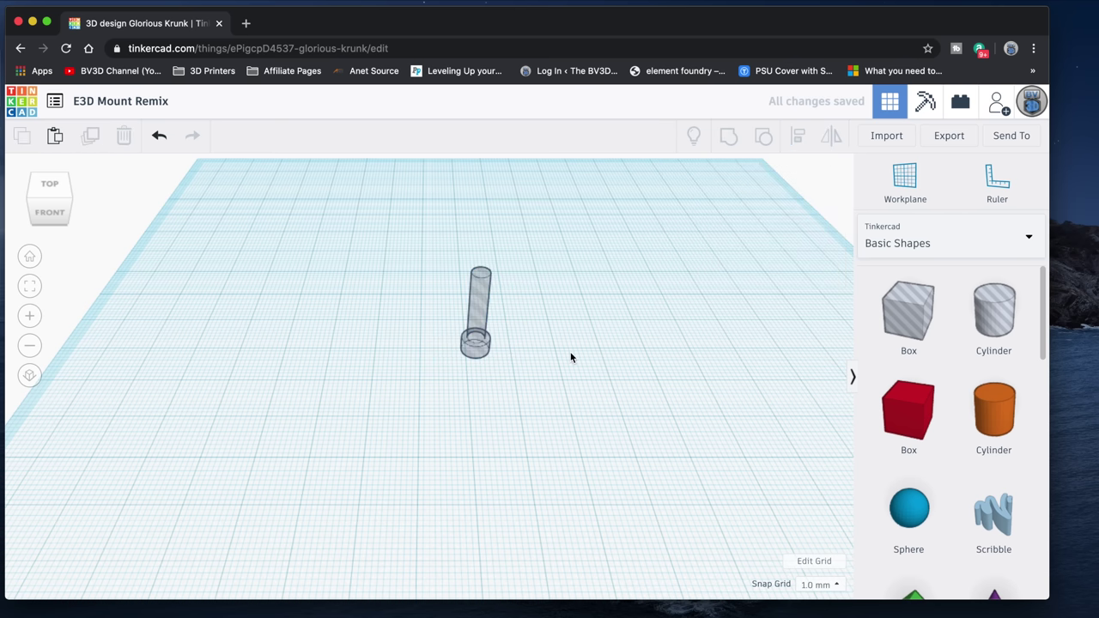
# - Duplicate the screw-shaped hole six times to make an evenly spaced row of seven
pyautogui.click(480, 276)
pyautogui.press('f')
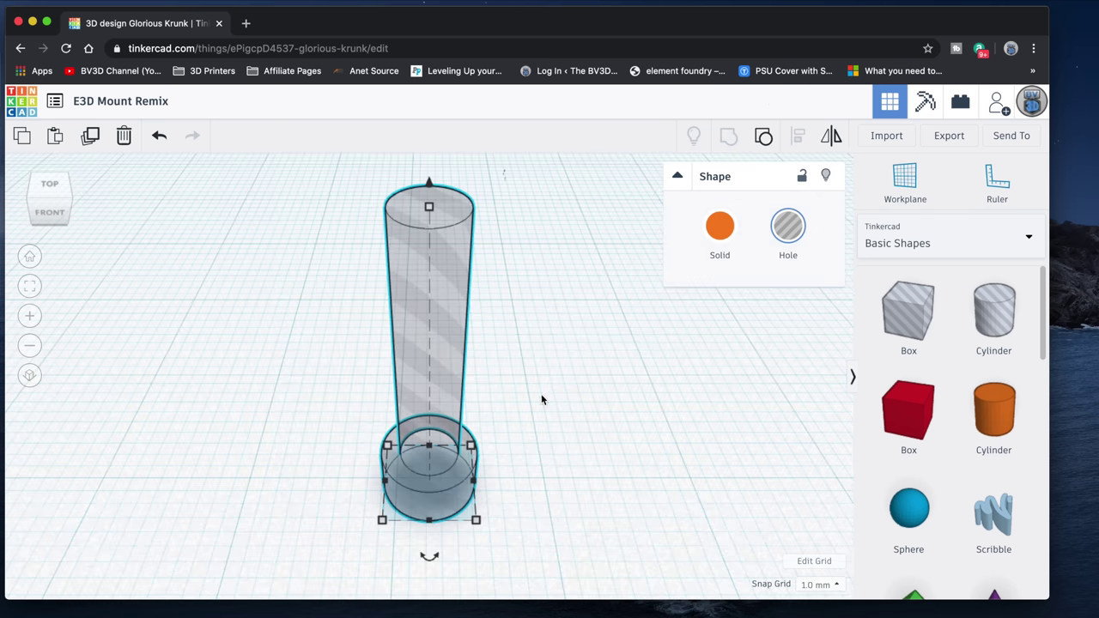
pyautogui.scroll(-4, 535, 397)
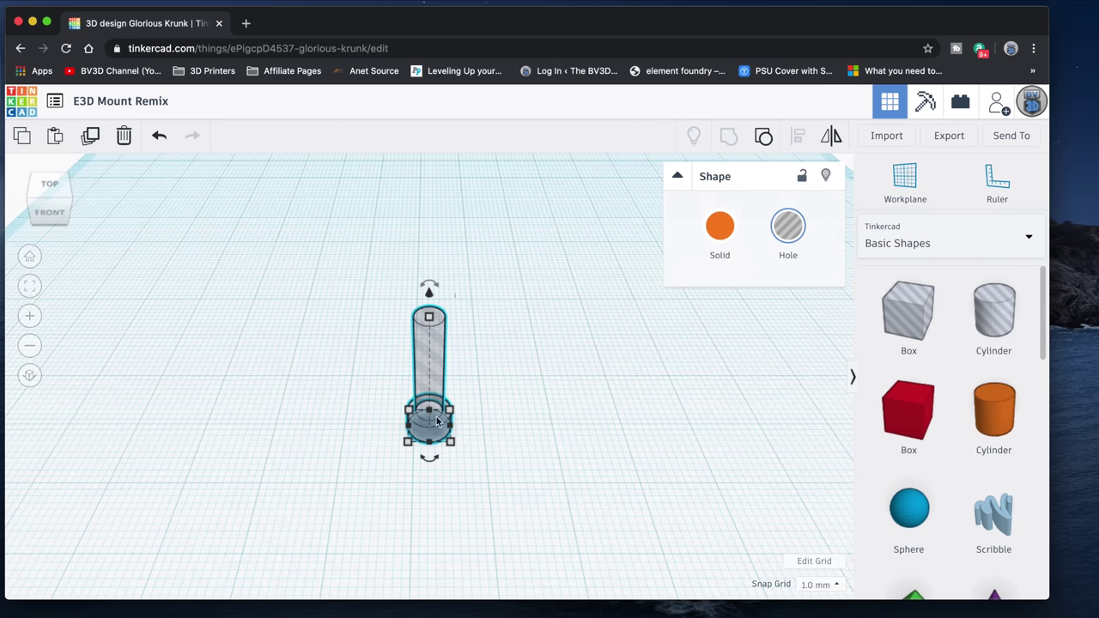
pyautogui.hotkey('ctrl', 'd')
pyautogui.moveTo(436, 436); pyautogui.dragTo(483, 435)
pyautogui.hotkey('ctrl', 'd')
pyautogui.hotkey('ctrl', 'd')
pyautogui.hotkey('ctrl', 'd')
pyautogui.hotkey('ctrl', 'd')
pyautogui.hotkey('ctrl', 'd')
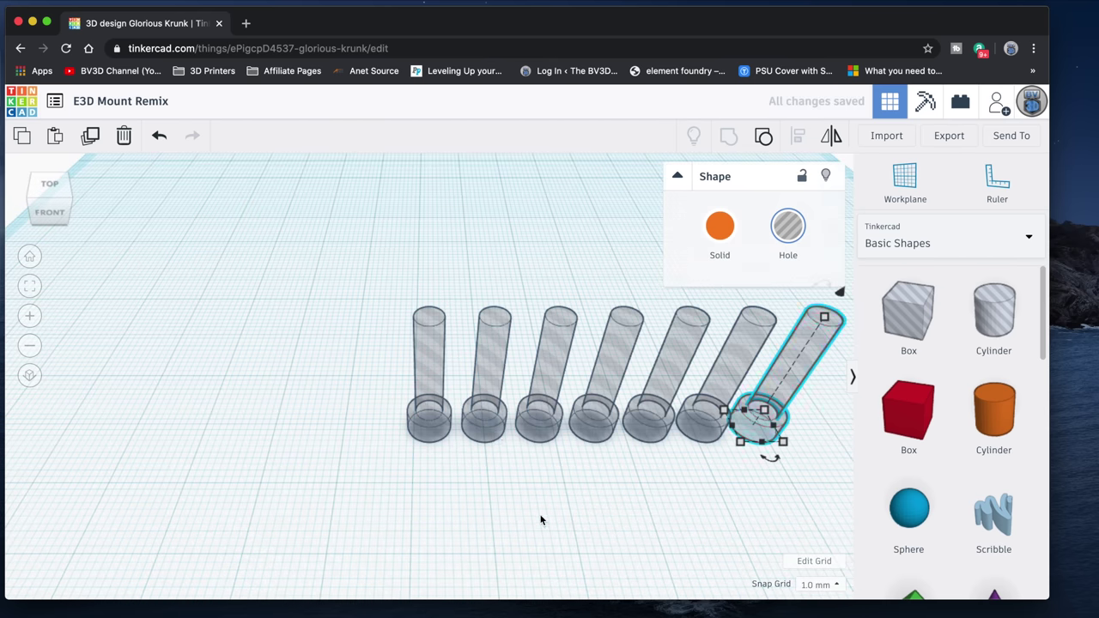
# - Move all seven screw-shaped holes to the workplane's back-left corner, about 82 mm left and 83 mm back
pyautogui.scroll(-2, 550, 503)
pyautogui.moveTo(668, 453); pyautogui.dragTo(408, 330)
pyautogui.moveTo(429, 400); pyautogui.dragTo(192, 225)
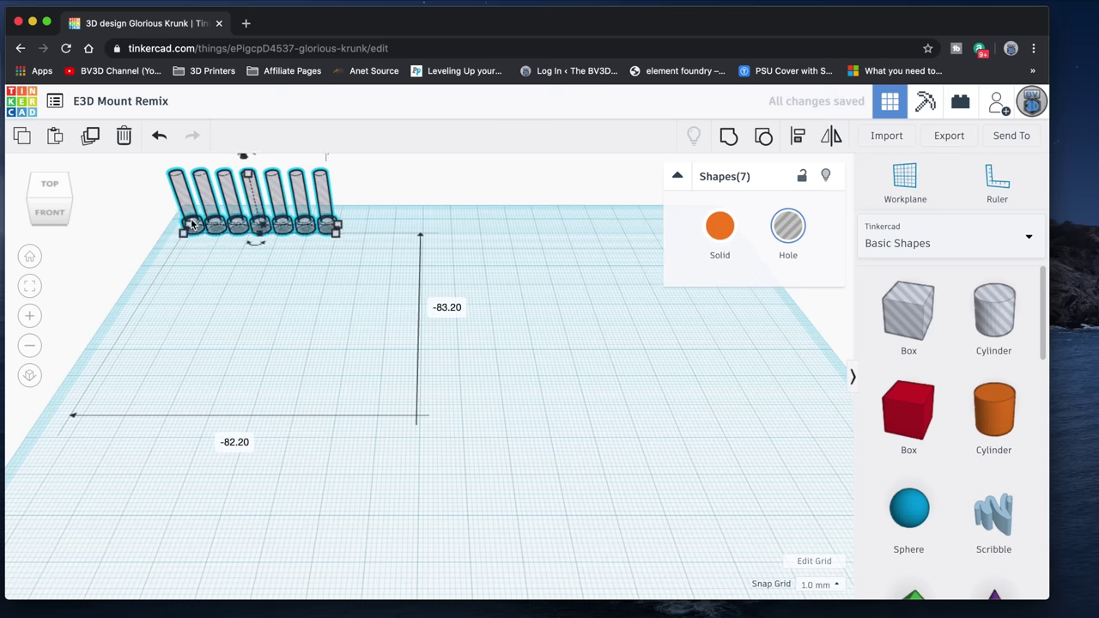
pyautogui.click(492, 400)
# - Place a six-sided Polygon shape near the middle of the workplane and set the snap grid to 0.1 mm
pyautogui.scroll(-3, 977, 483)
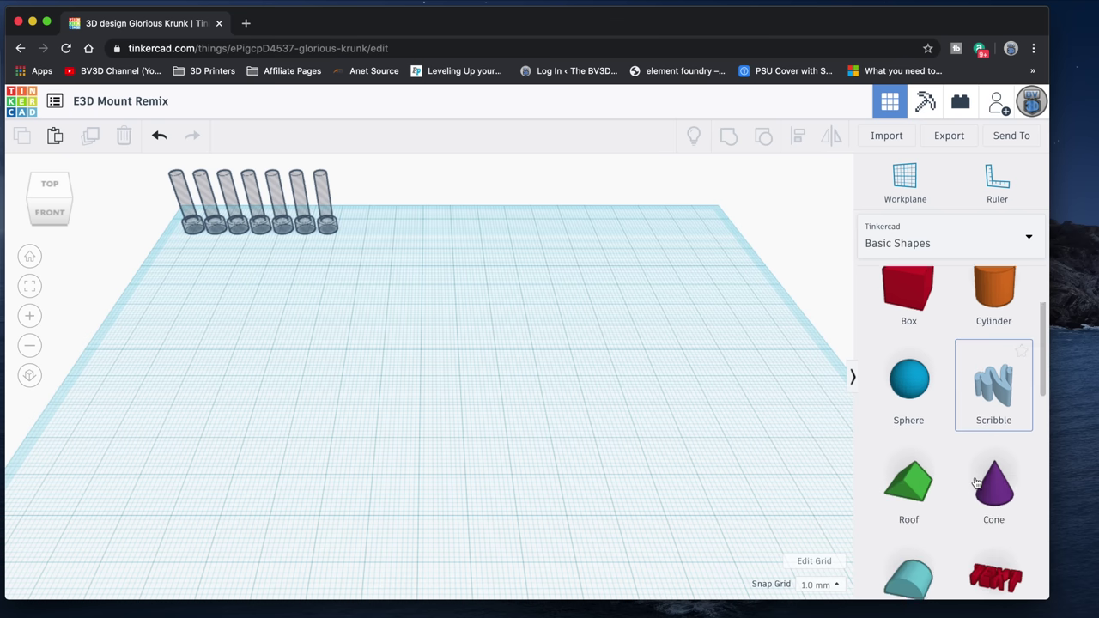
pyautogui.scroll(-8, 979, 464)
pyautogui.moveTo(996, 420); pyautogui.dragTo(479, 395)
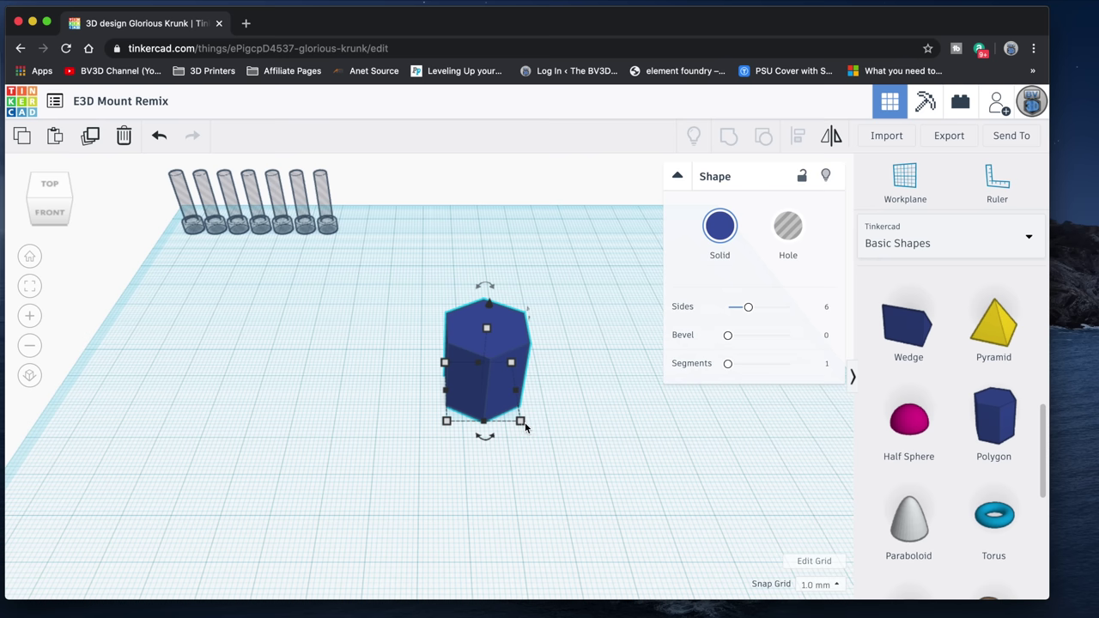
pyautogui.click(814, 584)
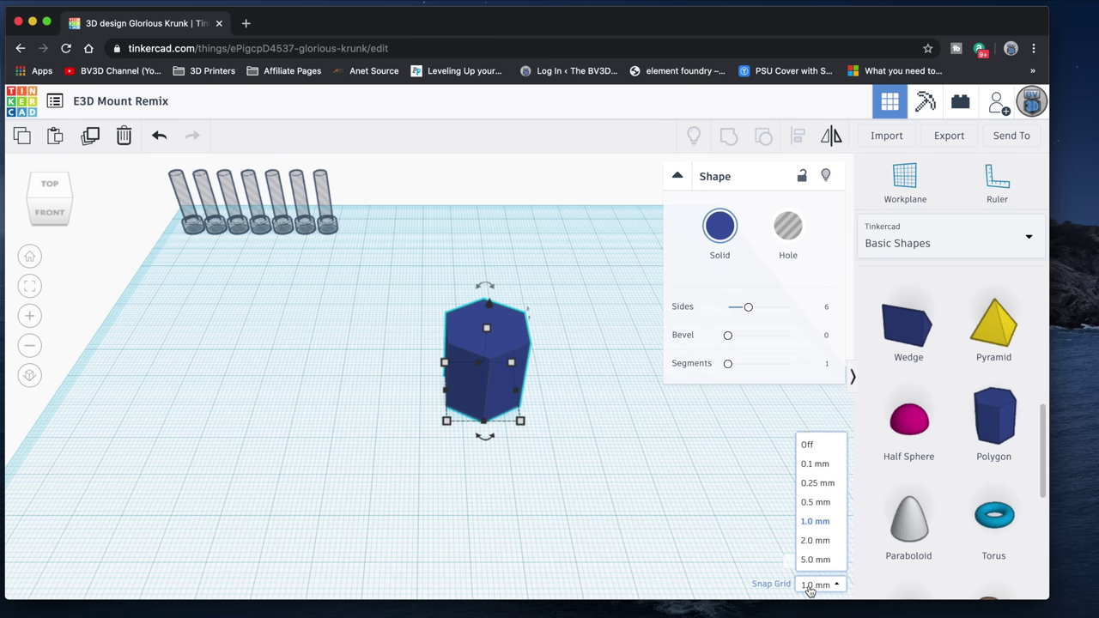
pyautogui.click(817, 461)
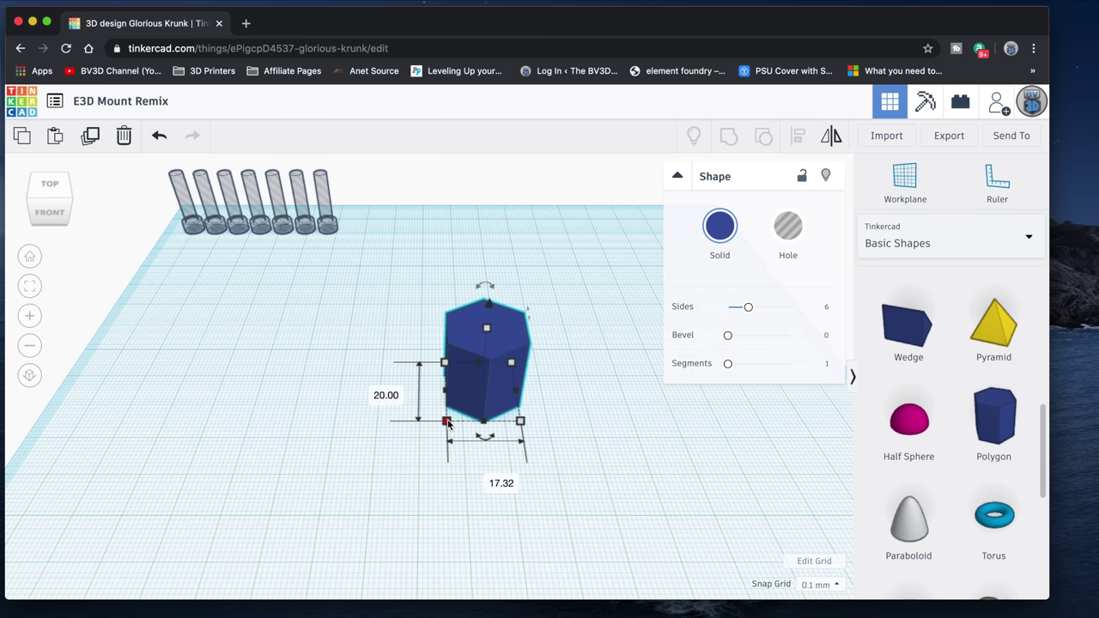
# - Scale the hexagonal shape down to about 6 mm wide and set the snap grid to 1.0 mm
pyautogui.moveTo(447, 422); pyautogui.dragTo(503, 388)
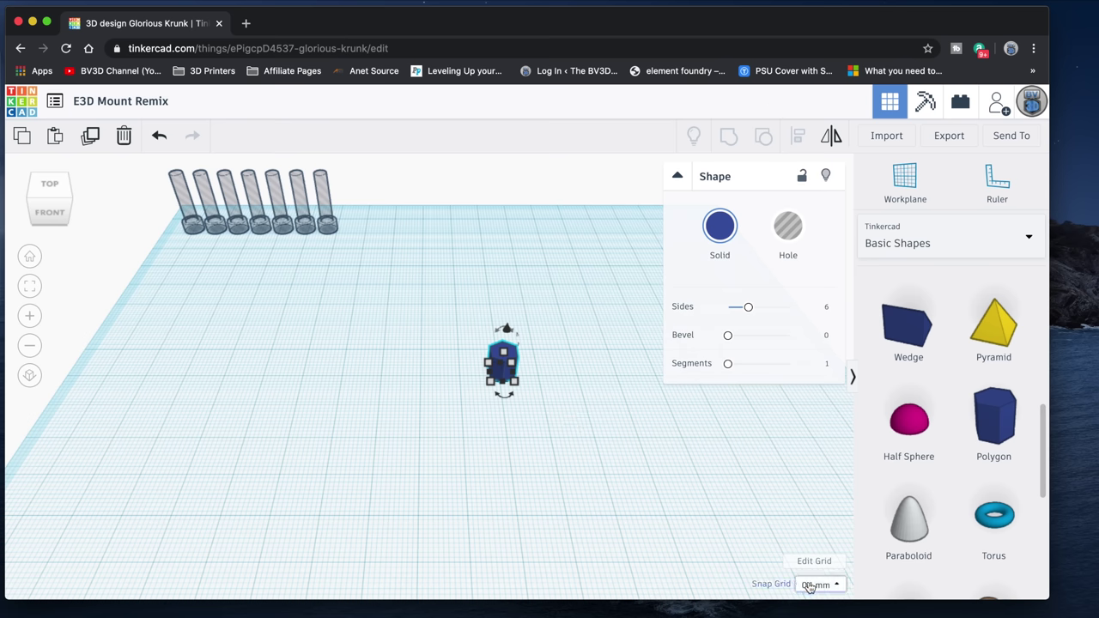
pyautogui.click(812, 584)
pyautogui.click(823, 517)
# - Turn the hexagon into a hole and duplicate it into a row of six beside the screw-shaped holes at the back
pyautogui.click(786, 227)
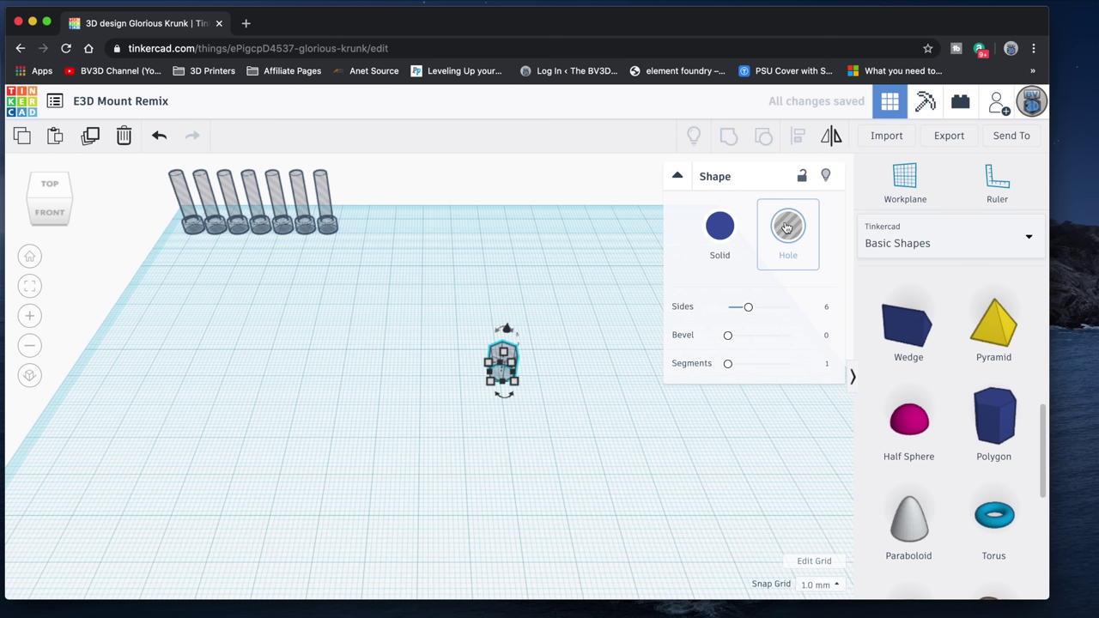
pyautogui.moveTo(519, 368)
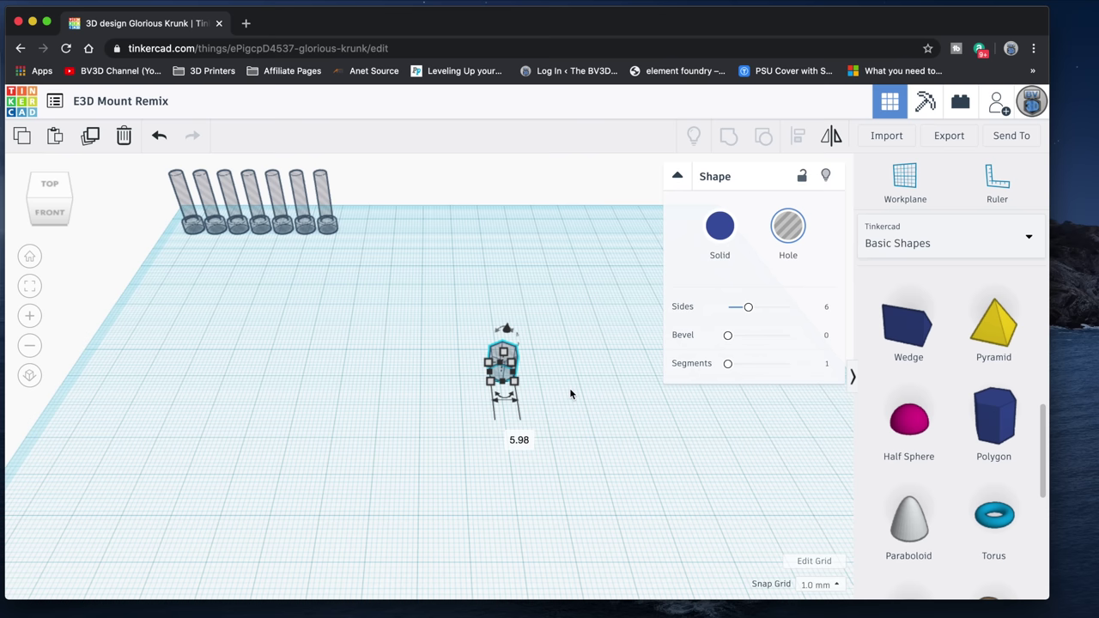
pyautogui.press('super+d')
pyautogui.moveTo(515, 376); pyautogui.dragTo(534, 378)
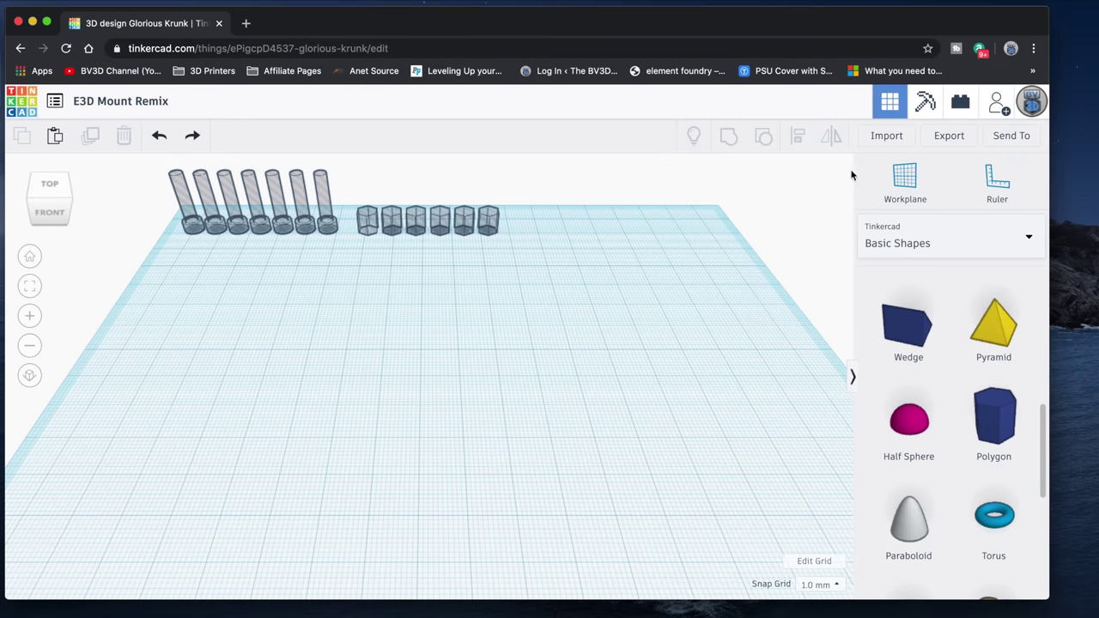
# - Import V6_40mm_Jhead_Clamp.stl at scale 100 and move it about 52 mm left and 26 mm back
pyautogui.click(886, 137)
pyautogui.moveTo(886, 137); pyautogui.dragTo(518, 314)
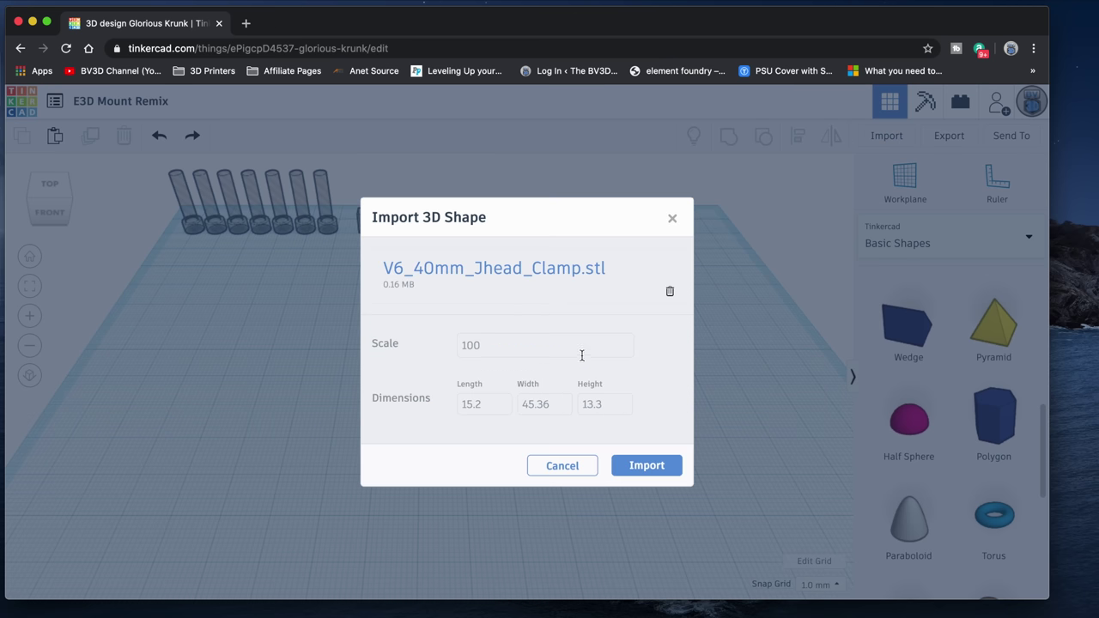
pyautogui.click(644, 466)
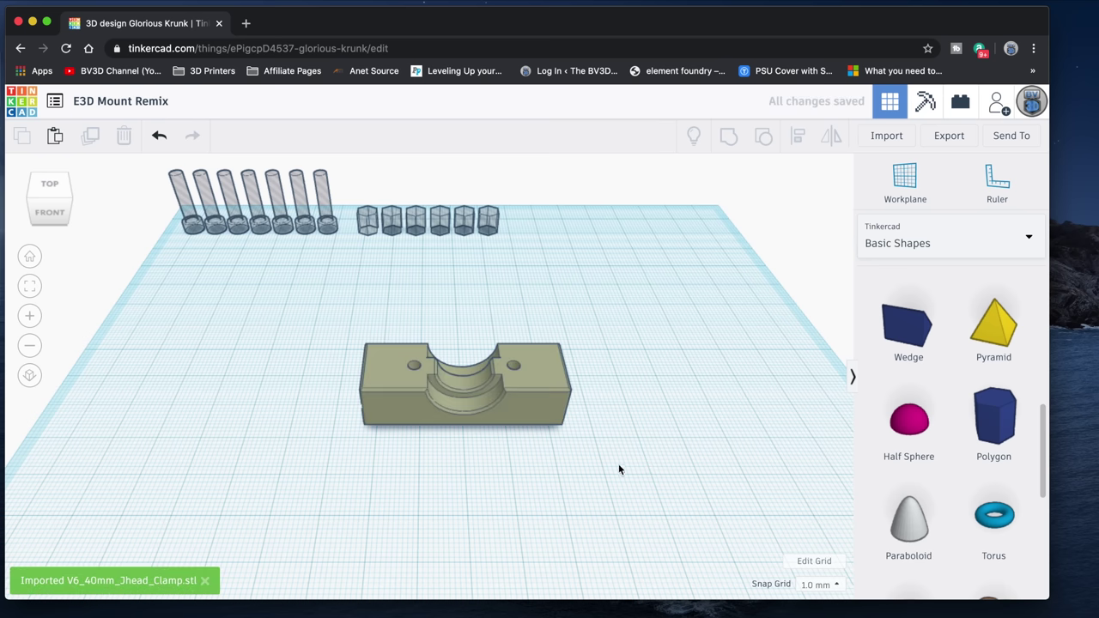
pyautogui.moveTo(555, 397); pyautogui.dragTo(326, 323)
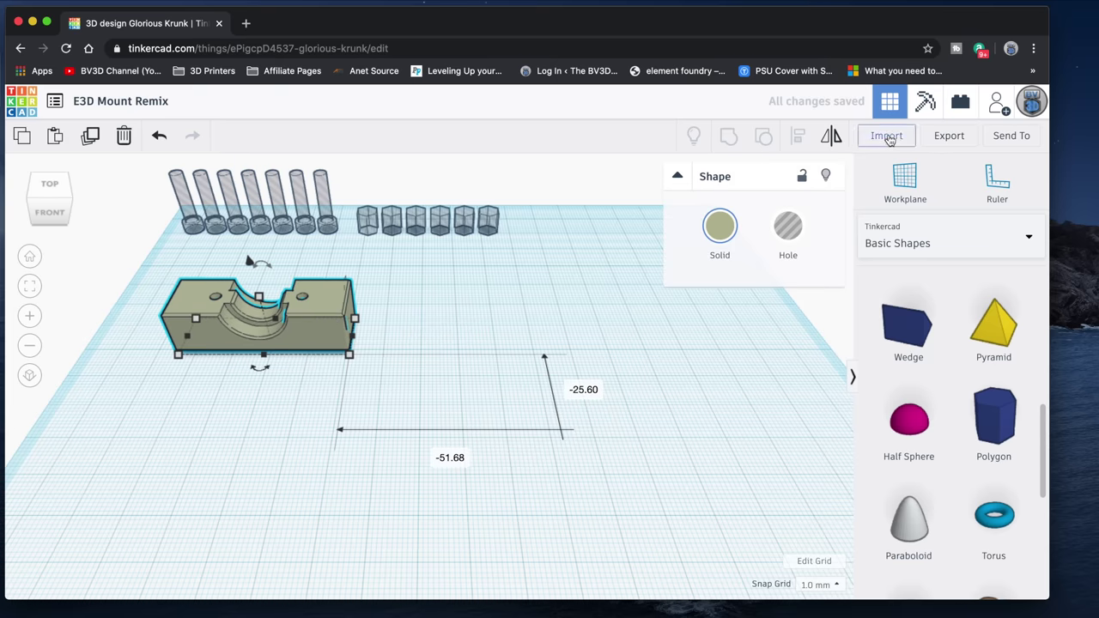
# - Import V6_40mm_Main_Mount_V3.stl and move it about 38 mm right and 6 mm back
pyautogui.click(887, 137)
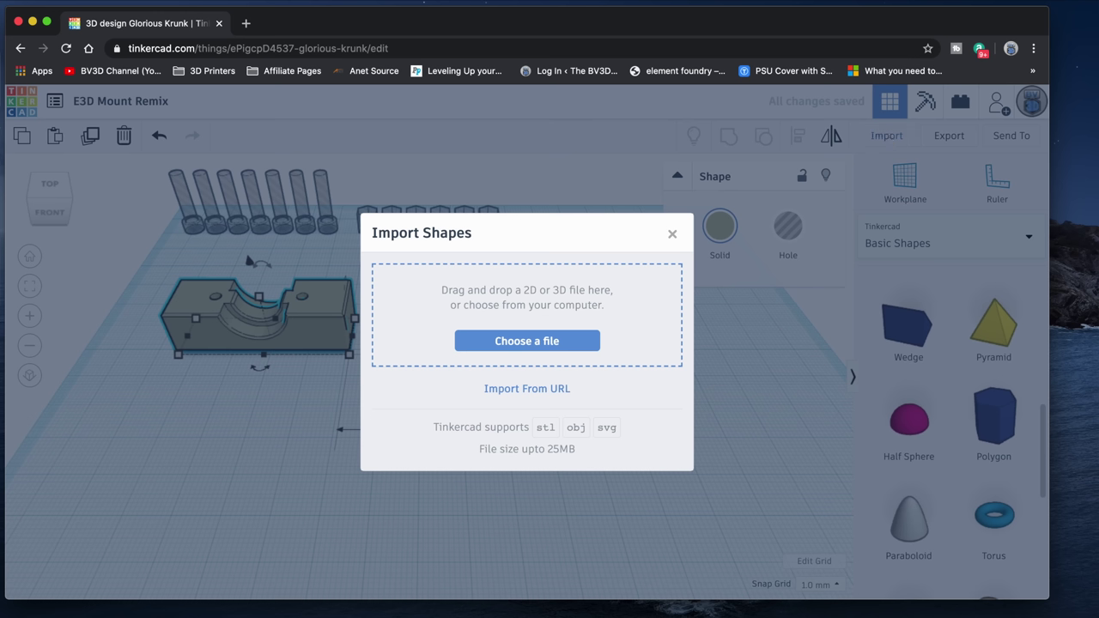
pyautogui.moveTo(343, 429); pyautogui.dragTo(532, 352)
pyautogui.click(654, 464)
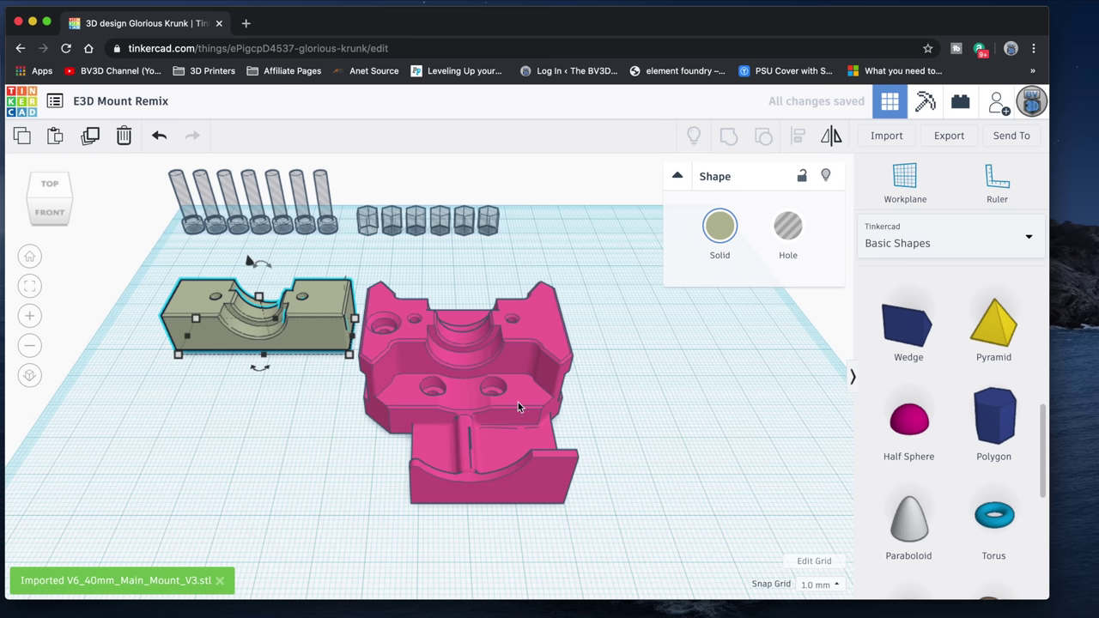
pyautogui.moveTo(518, 407); pyautogui.dragTo(684, 384)
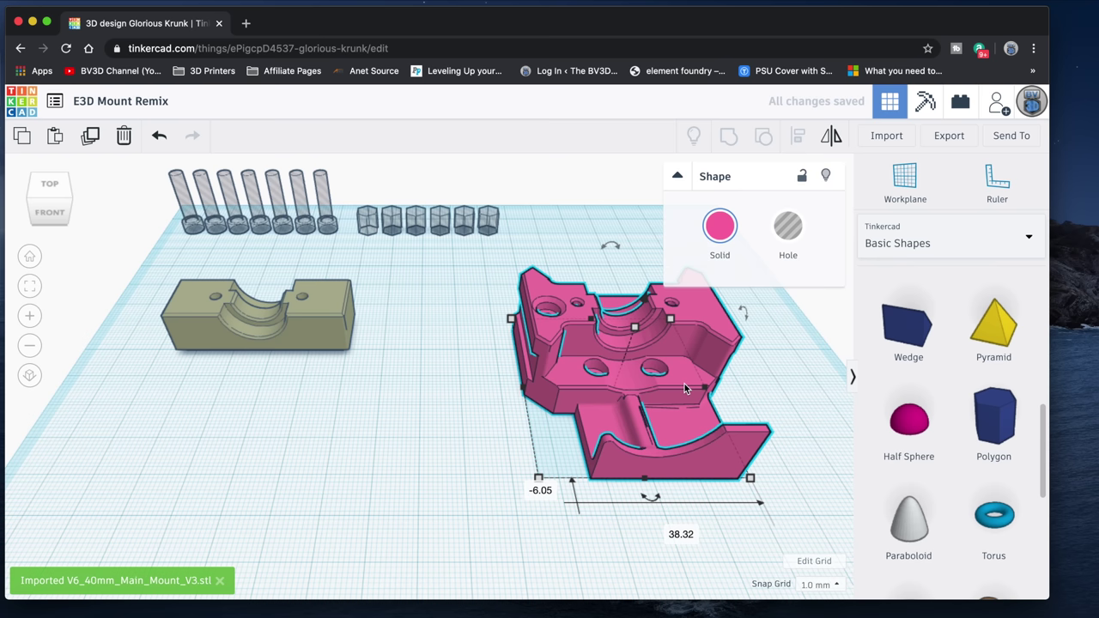
pyautogui.moveTo(684, 388); pyautogui.dragTo(685, 388)
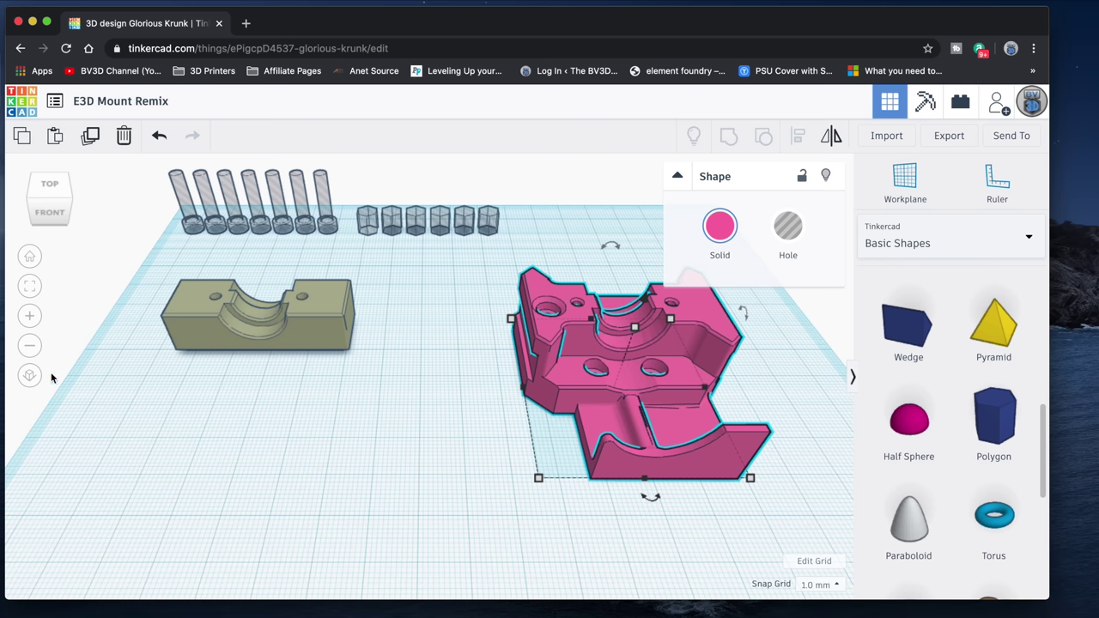
# - Switch to orthographic view and move two screw-shaped holes from the row to the clamp's front edge
pyautogui.click(26, 378)
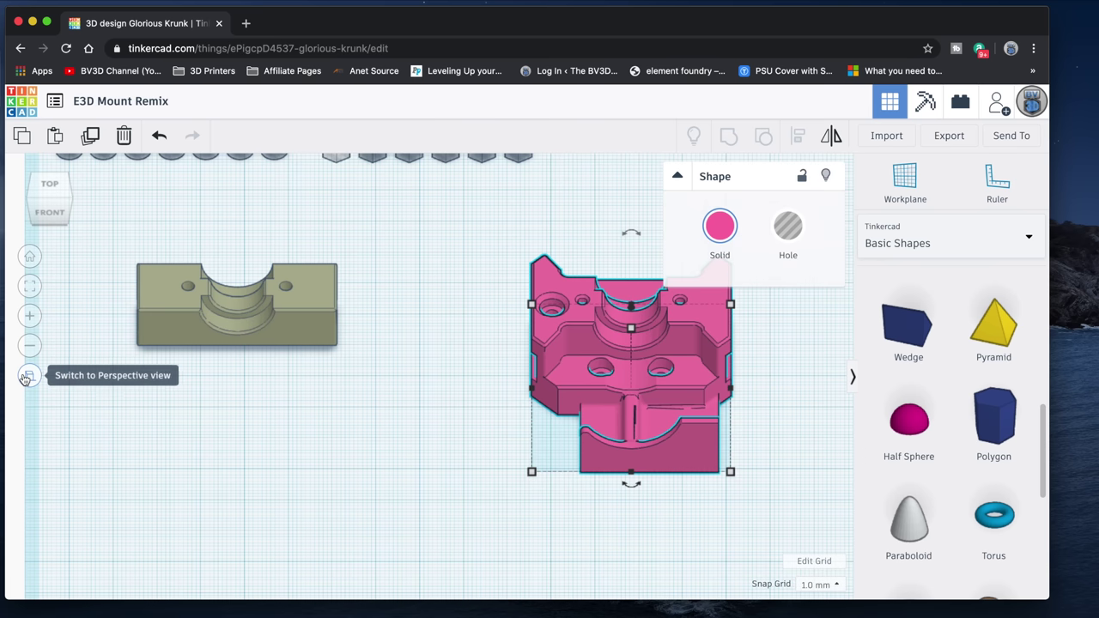
pyautogui.click(216, 430)
pyautogui.press('f')
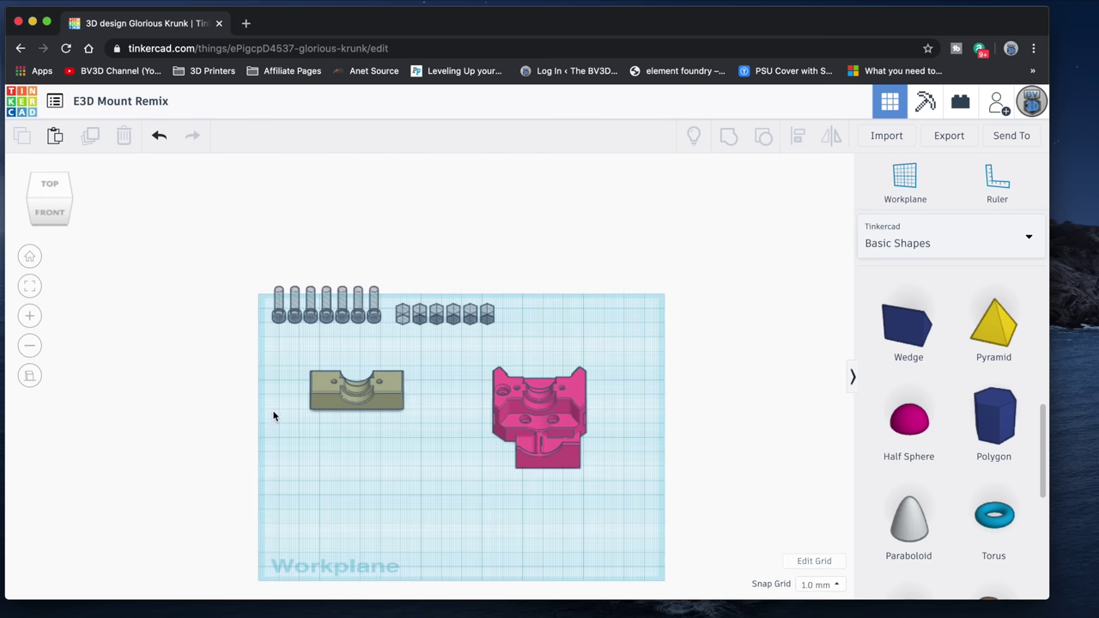
pyautogui.moveTo(290, 329); pyautogui.dragTo(354, 402)
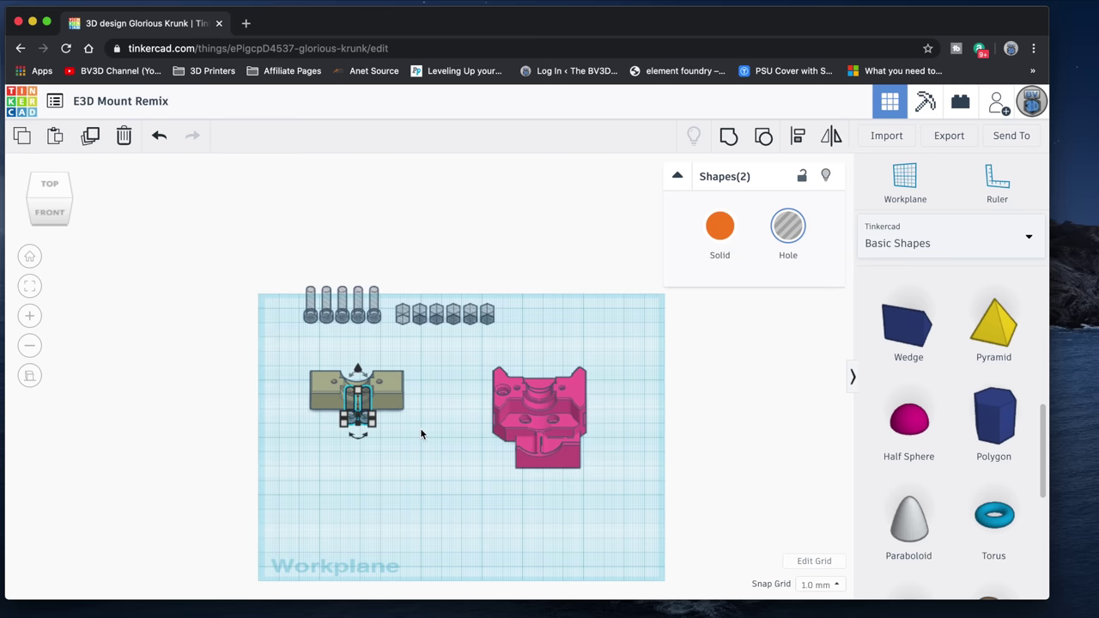
# - From the top view, move one of the two screw-shaped holes onto the clamp's left bolt hole
pyautogui.click(49, 189)
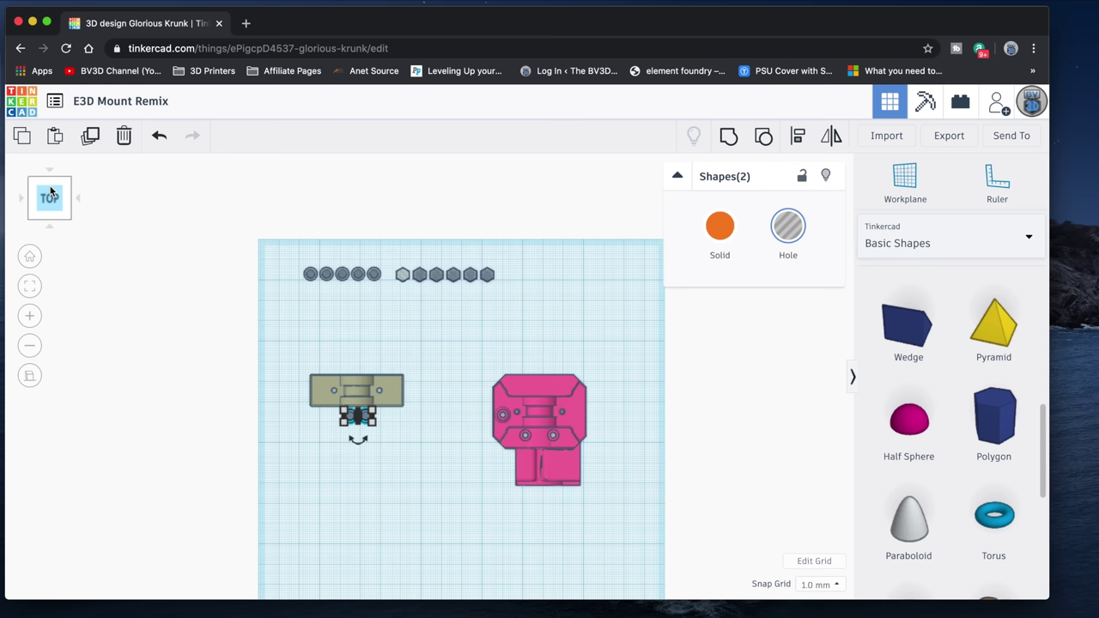
pyautogui.click(357, 479)
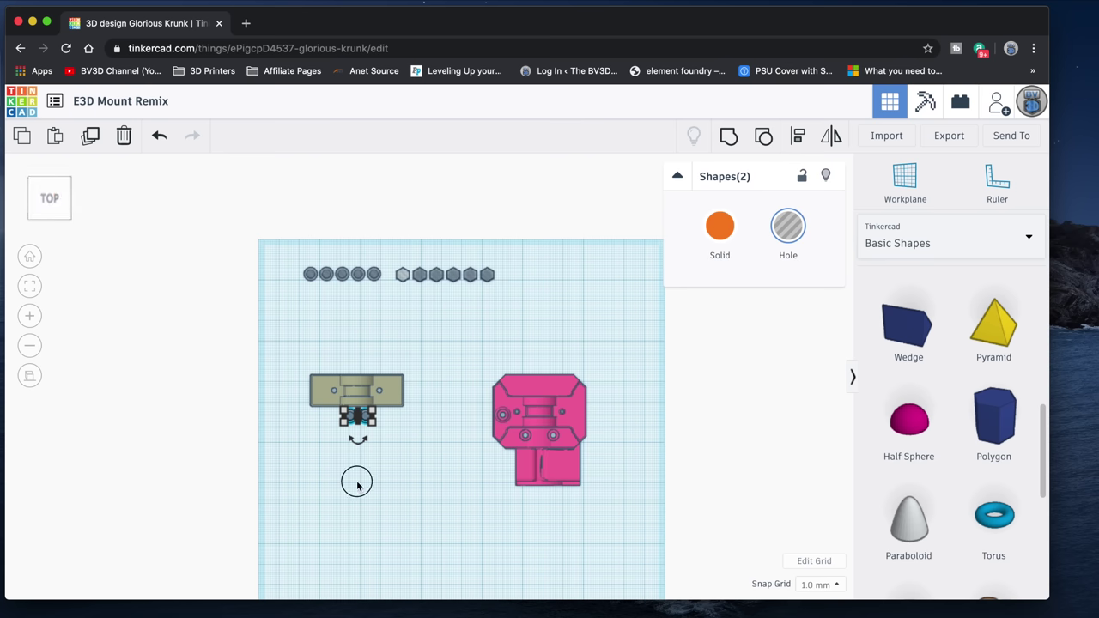
pyautogui.moveTo(350, 419); pyautogui.dragTo(350, 394)
pyautogui.click(335, 398)
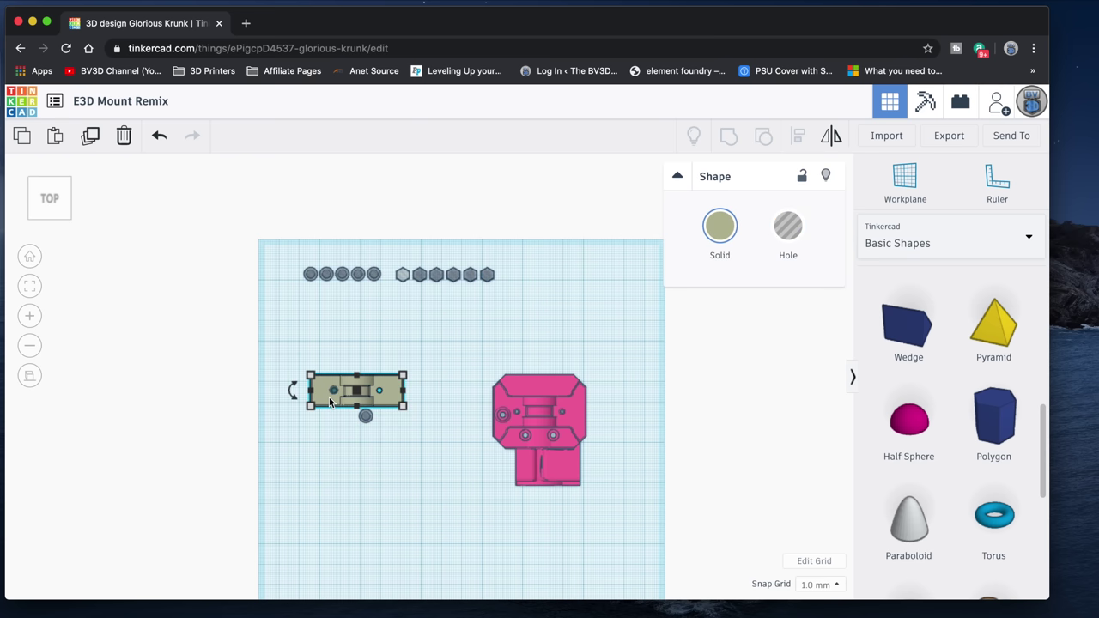
pyautogui.press('f')
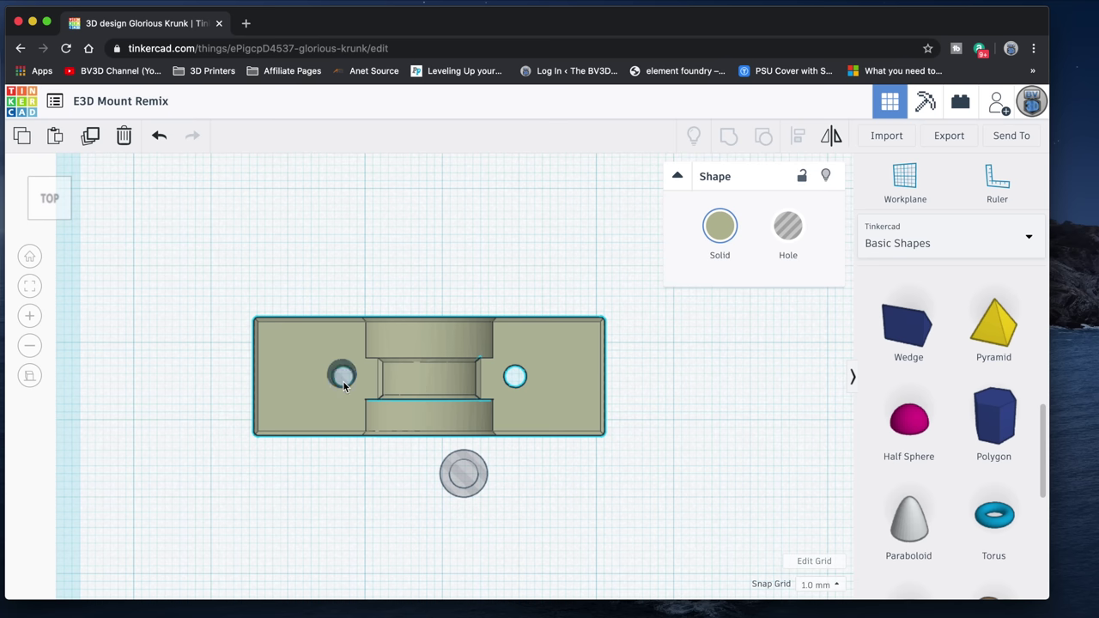
# - Set the snap grid to 0.1 mm and center the screw-shaped hole on the clamp's left bolt hole
pyautogui.click(343, 378)
pyautogui.scroll(4, 343, 382)
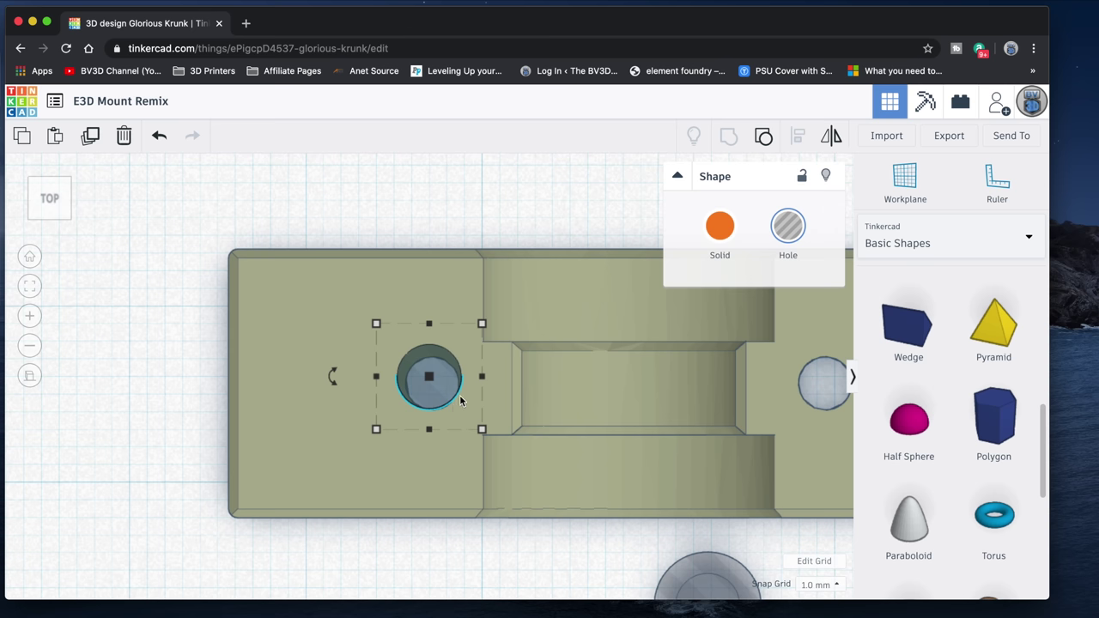
pyautogui.moveTo(446, 386); pyautogui.dragTo(456, 389)
pyautogui.click(830, 584)
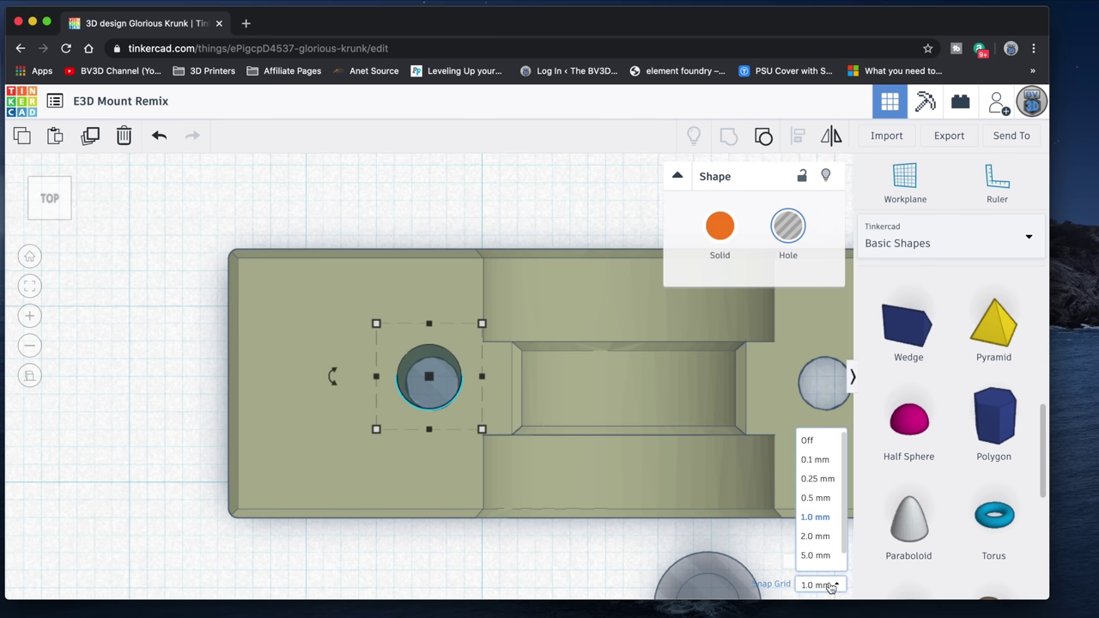
pyautogui.click(824, 461)
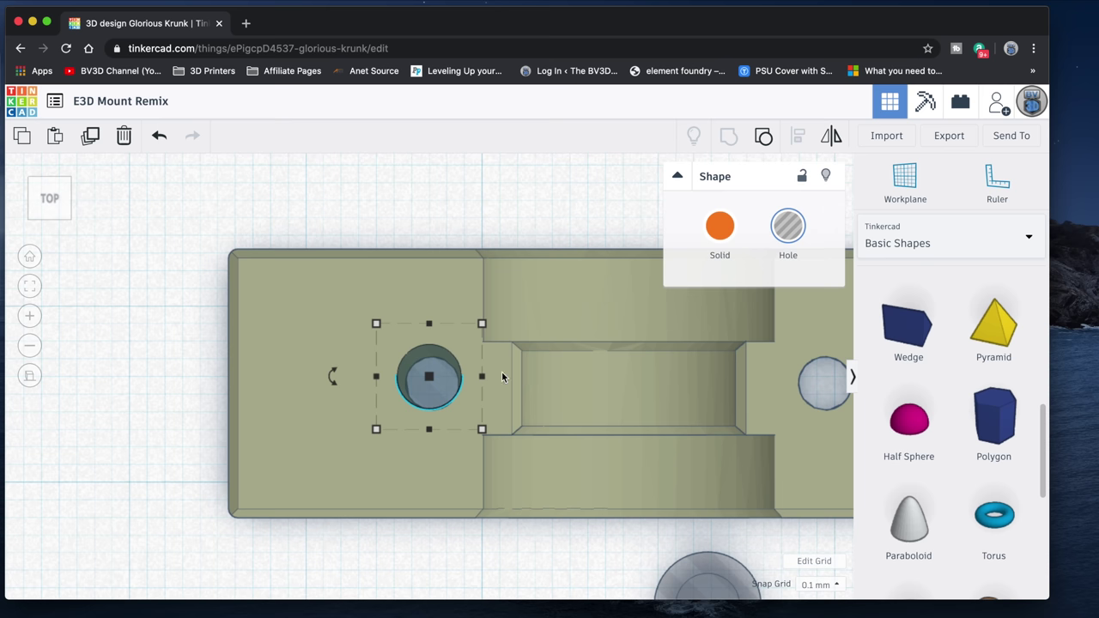
pyautogui.moveTo(433, 398); pyautogui.dragTo(438, 407)
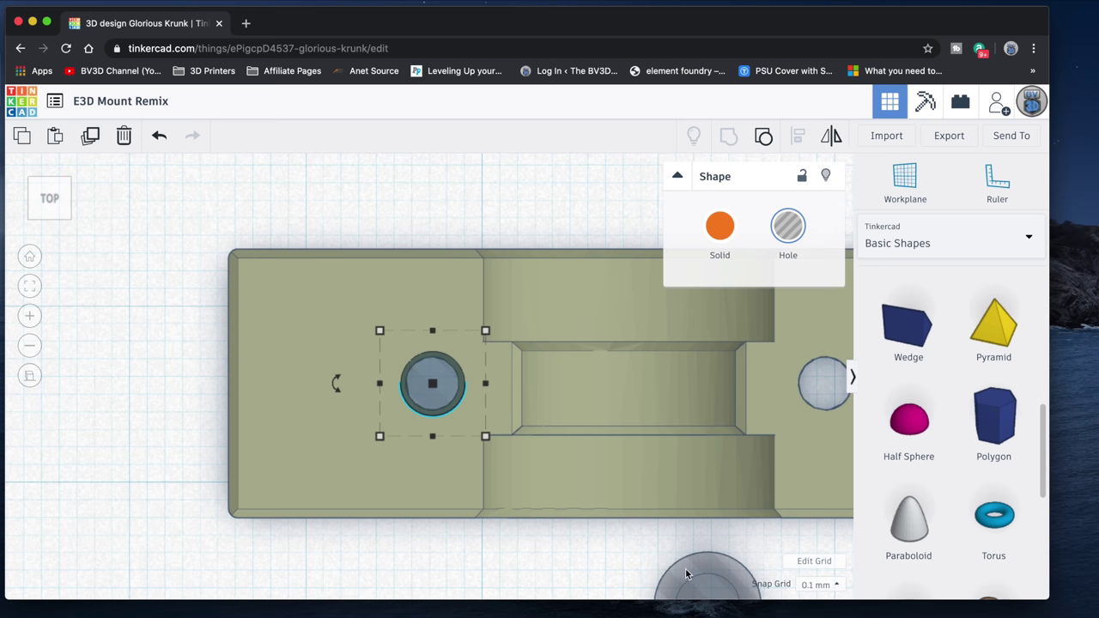
# - Move the second screw-shaped hole onto the center of the clamp's right bolt hole
pyautogui.moveTo(702, 592); pyautogui.dragTo(820, 366)
pyautogui.press('f')
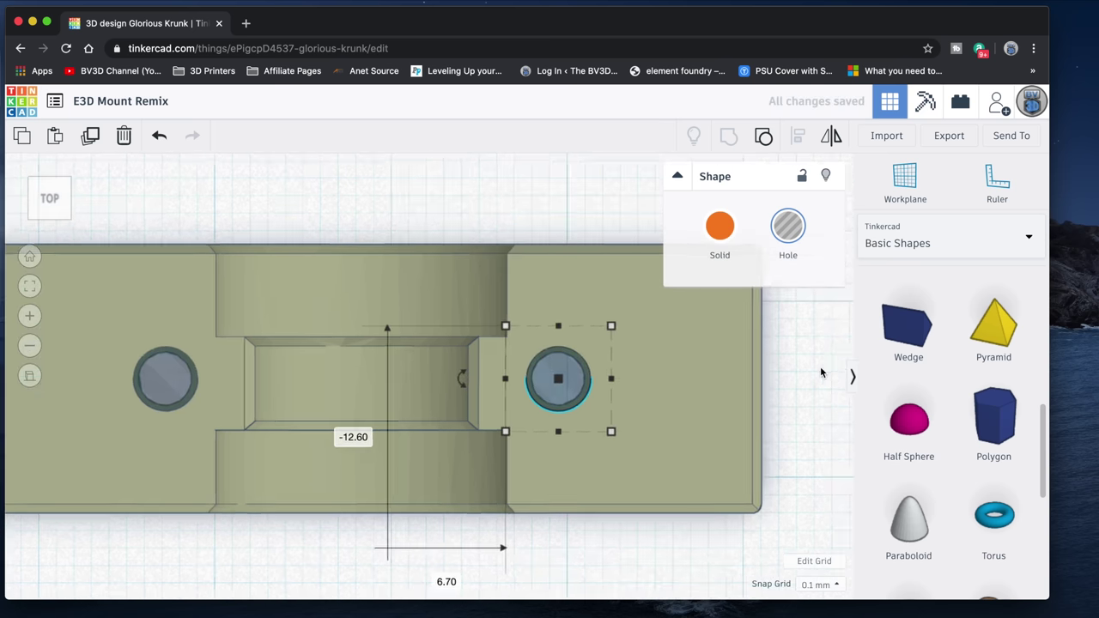
pyautogui.click(583, 444)
pyautogui.press('f')
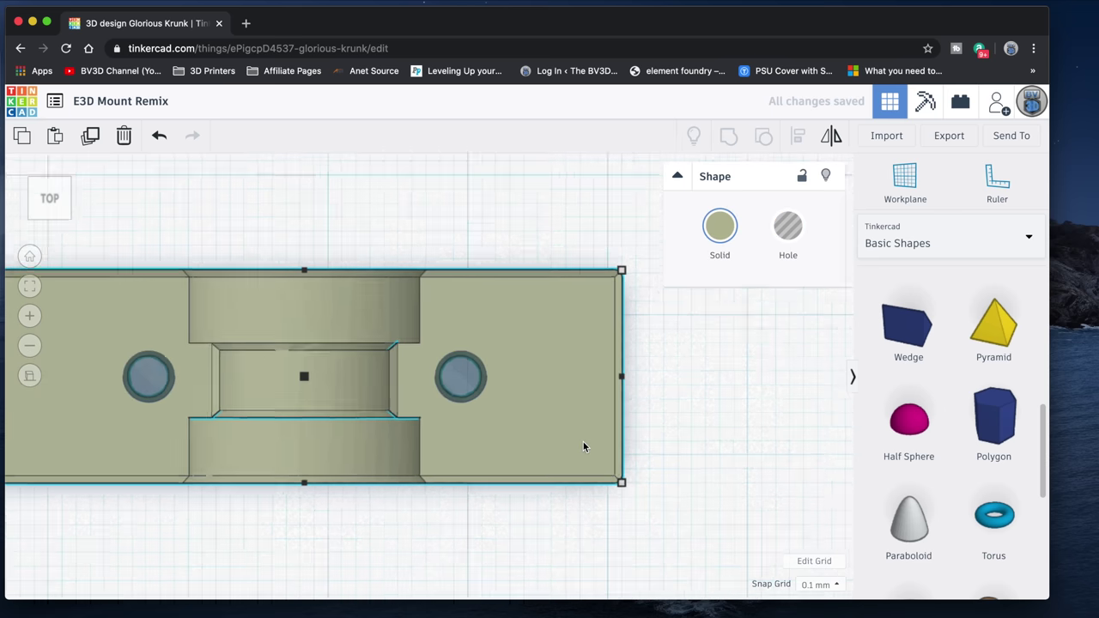
pyautogui.click(602, 486)
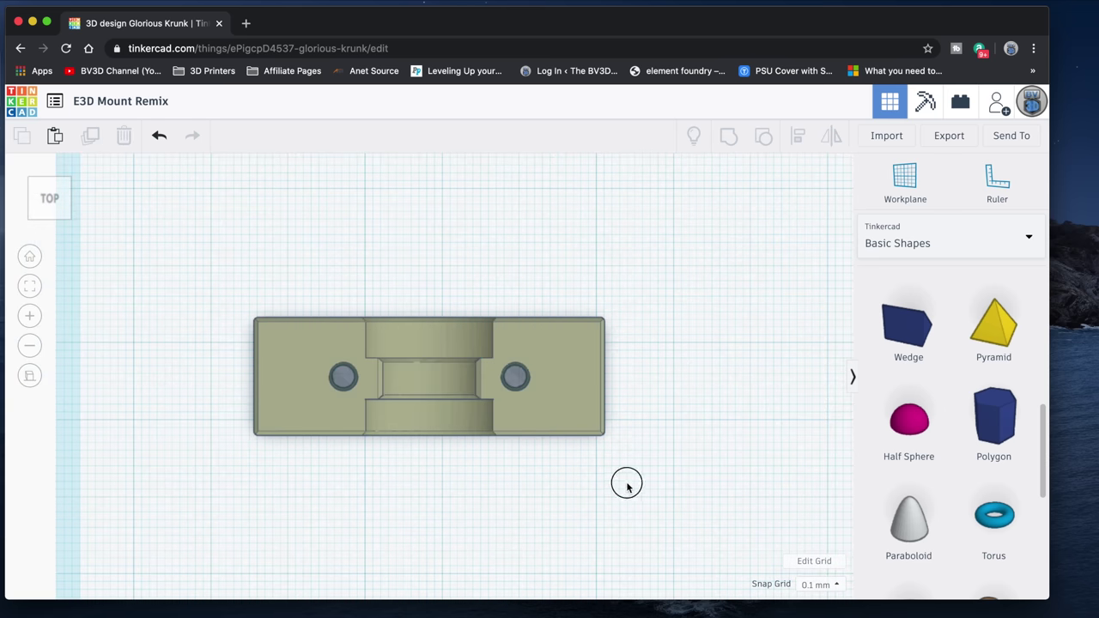
# - Group the clamp with both screw-shaped holes to cut them out of it
pyautogui.moveTo(627, 487); pyautogui.dragTo(245, 293)
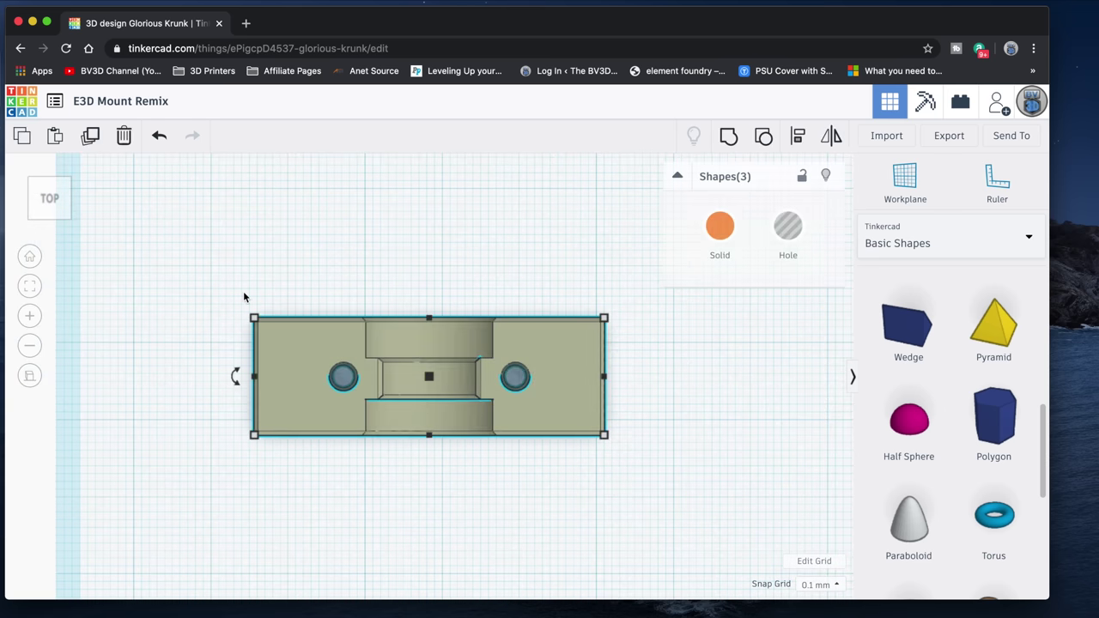
pyautogui.click(728, 136)
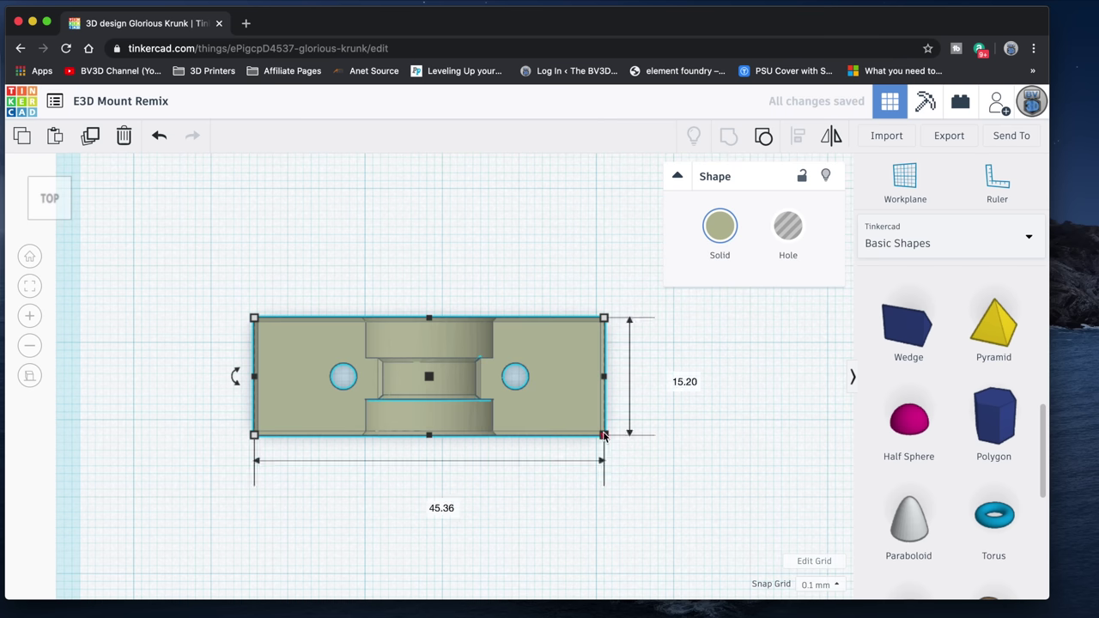
pyautogui.click(690, 423)
pyautogui.press('f')
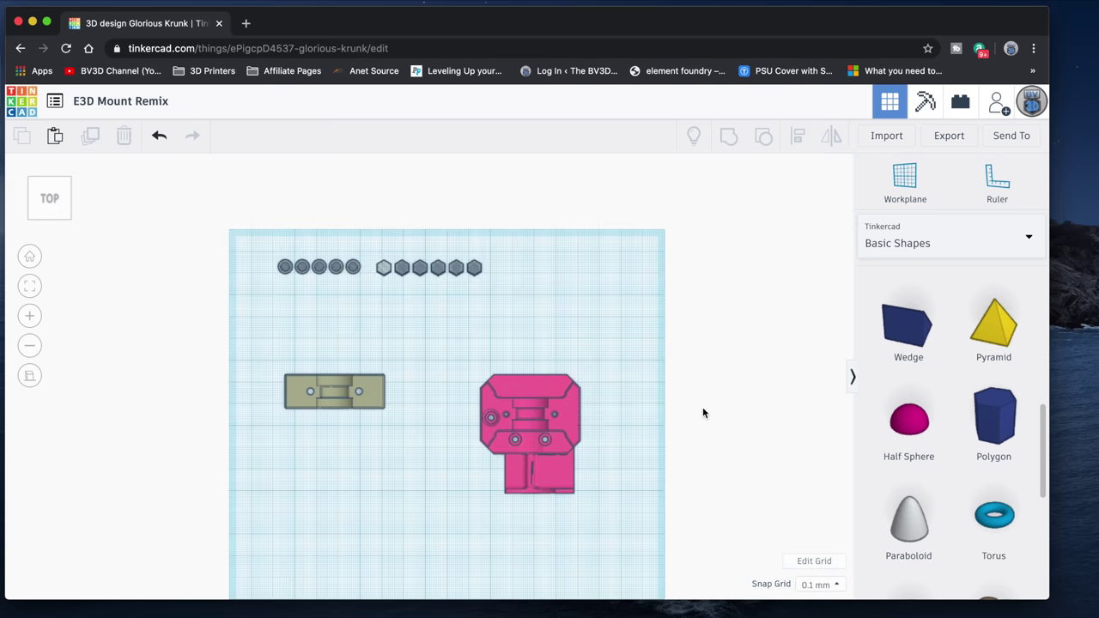
# - Move the remaining five screw-shaped holes to the left side of the main mount's front section
pyautogui.click(572, 418)
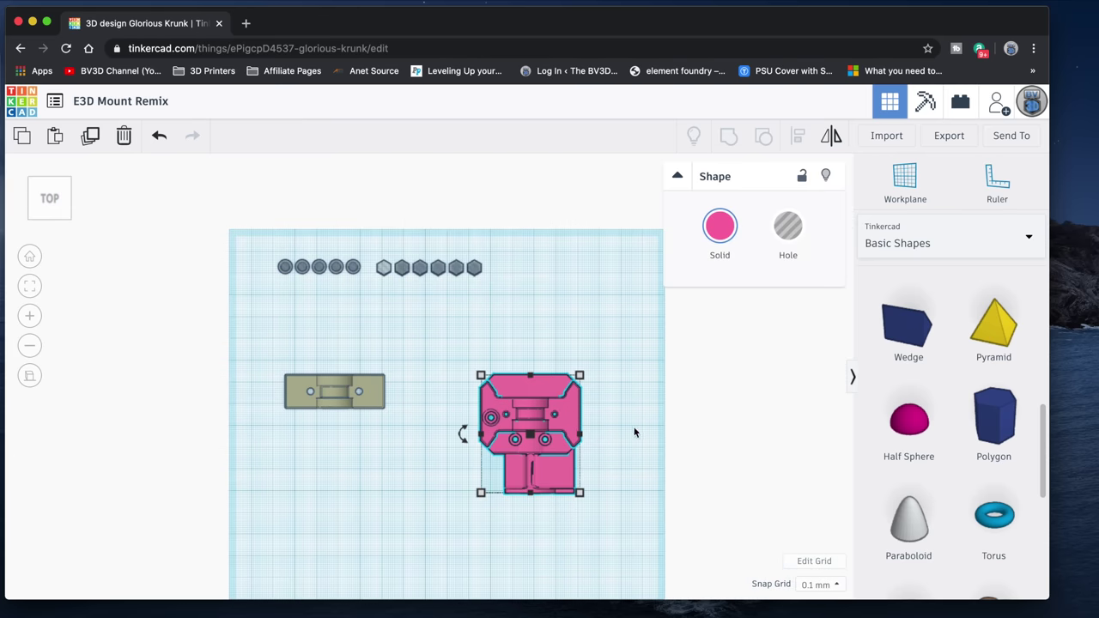
pyautogui.press('f')
pyautogui.scroll(2, 635, 431)
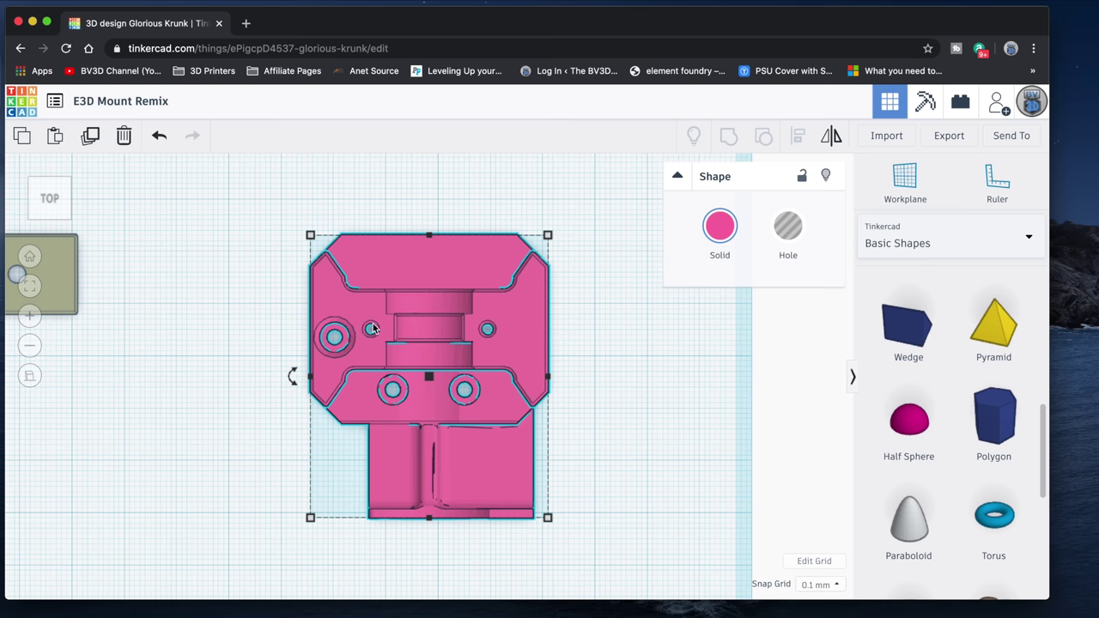
pyautogui.click(618, 410)
pyautogui.press('f')
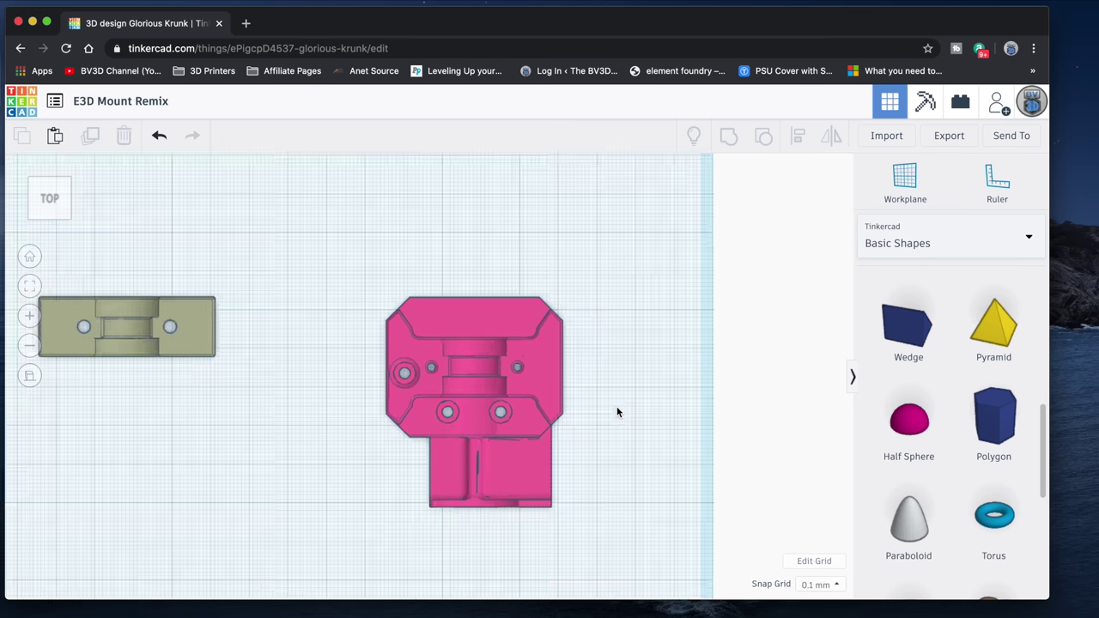
pyautogui.moveTo(267, 251); pyautogui.dragTo(478, 468)
pyautogui.press('Escape')
pyautogui.click(565, 480)
pyautogui.press('f')
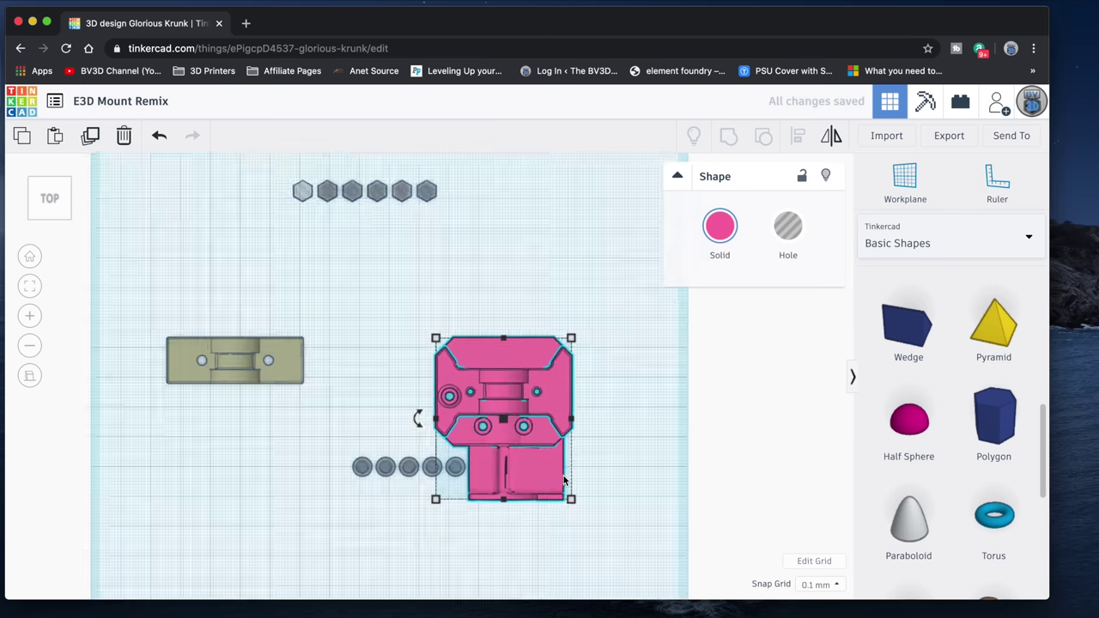
# - Flip the five screw-shaped holes beside the main mount upside down by rotating them 180°
pyautogui.click(230, 537)
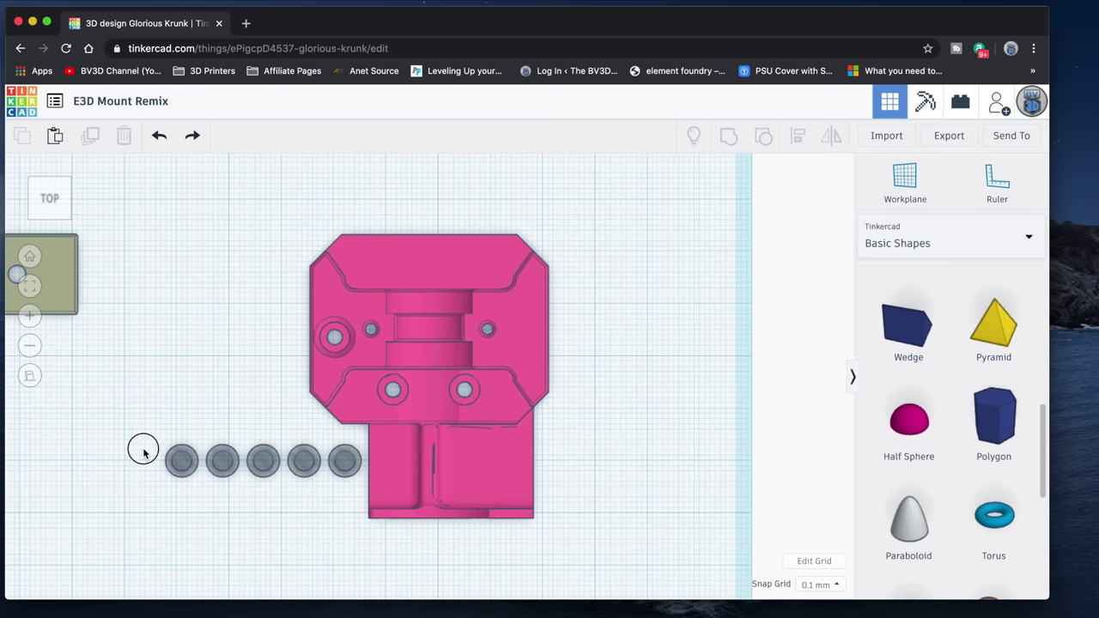
pyautogui.moveTo(143, 453); pyautogui.dragTo(346, 484)
pyautogui.moveTo(338, 523); pyautogui.dragTo(378, 512, button='right')
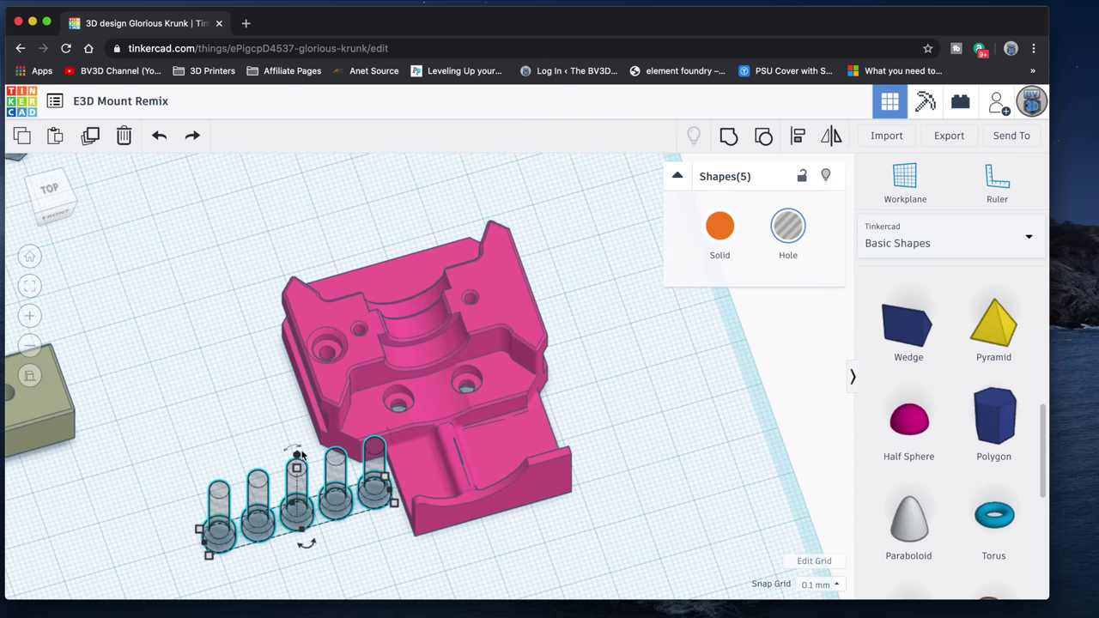
pyautogui.moveTo(295, 452); pyautogui.dragTo(294, 450)
pyautogui.click(292, 399)
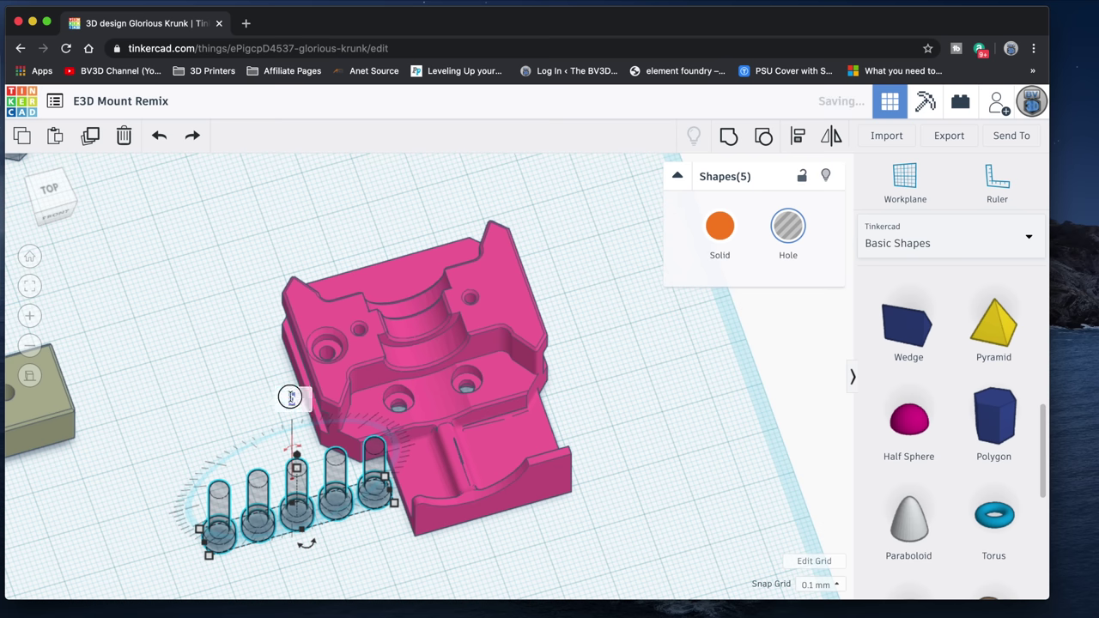
pyautogui.write('180')
pyautogui.press('Return')
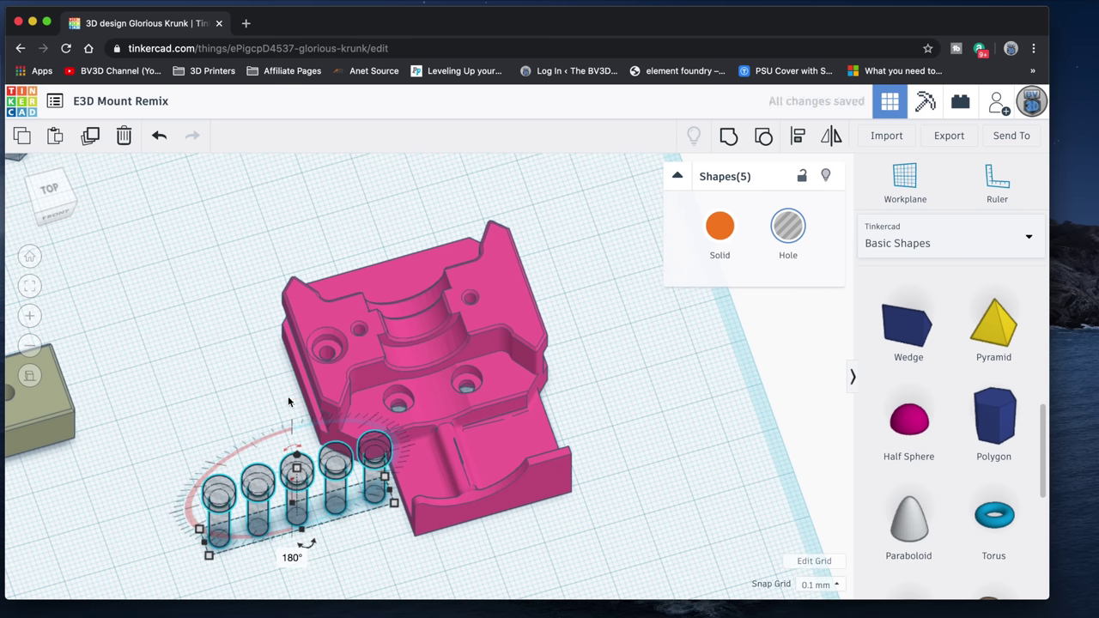
pyautogui.click(218, 375)
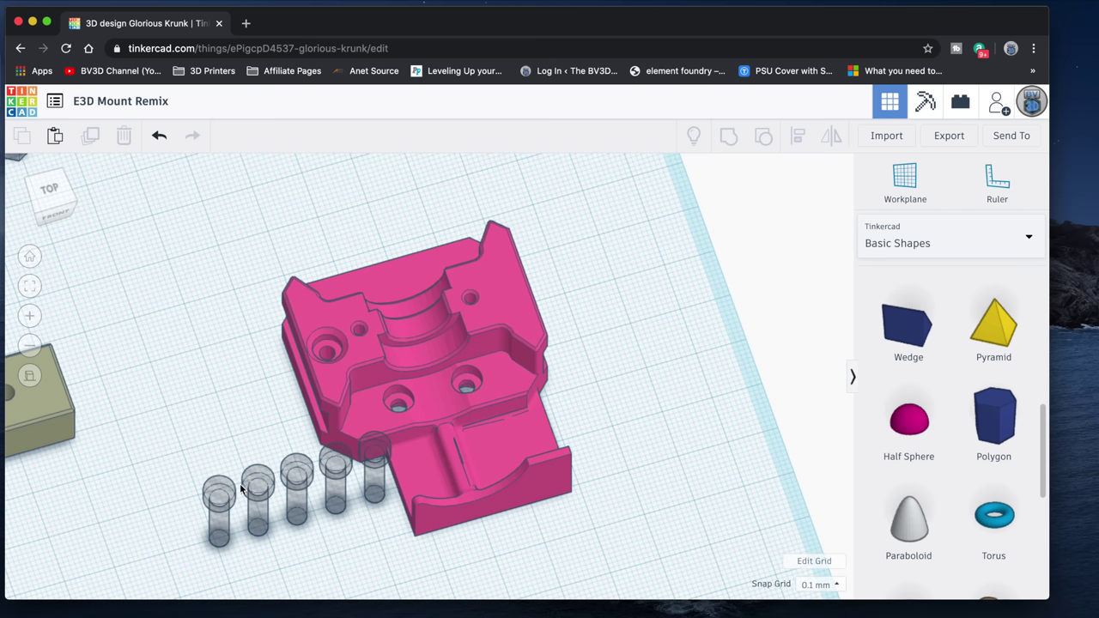
# - Place the five flipped screw-shaped holes roughly over the main mount's five bolt holes
pyautogui.moveTo(221, 496); pyautogui.dragTo(370, 354)
pyautogui.moveTo(374, 485); pyautogui.dragTo(468, 296)
pyautogui.moveTo(257, 485); pyautogui.dragTo(326, 348)
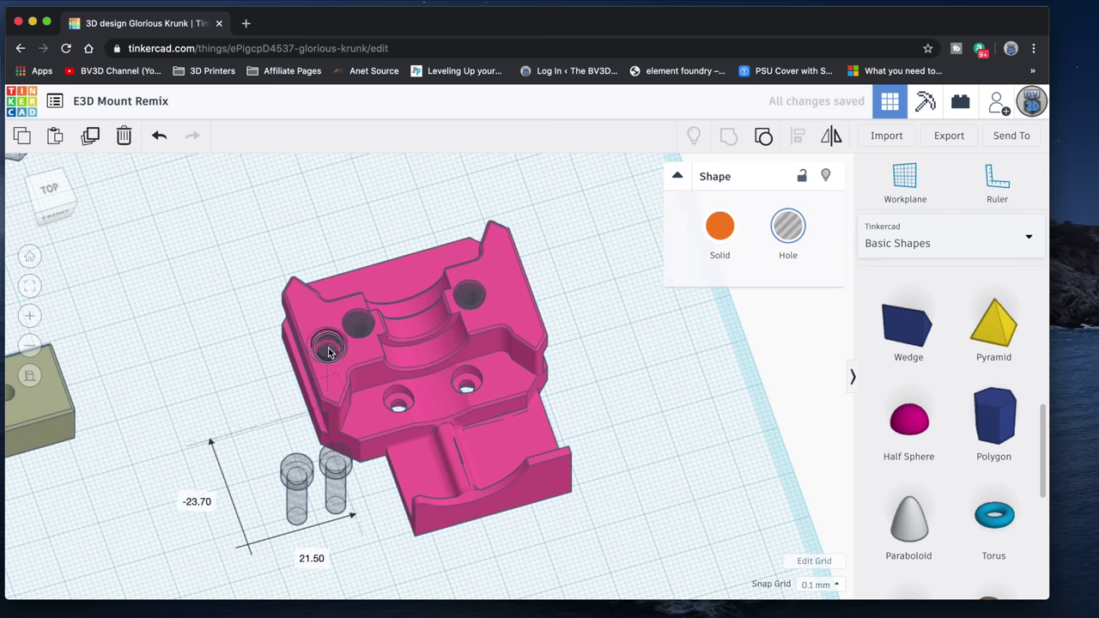
pyautogui.moveTo(296, 485); pyautogui.dragTo(467, 420)
pyautogui.click(49, 189)
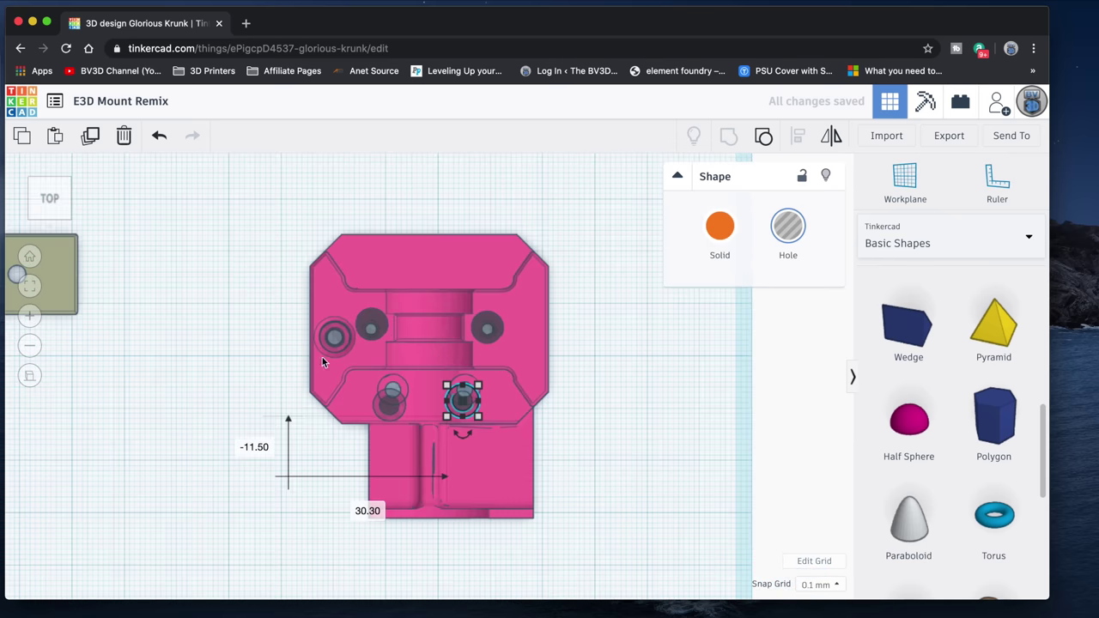
# - Center each screw-shaped hole precisely on its bolt hole in the main mount
pyautogui.moveTo(454, 458); pyautogui.dragTo(659, 409)
pyautogui.scroll(5, 390, 396)
pyautogui.click(232, 204)
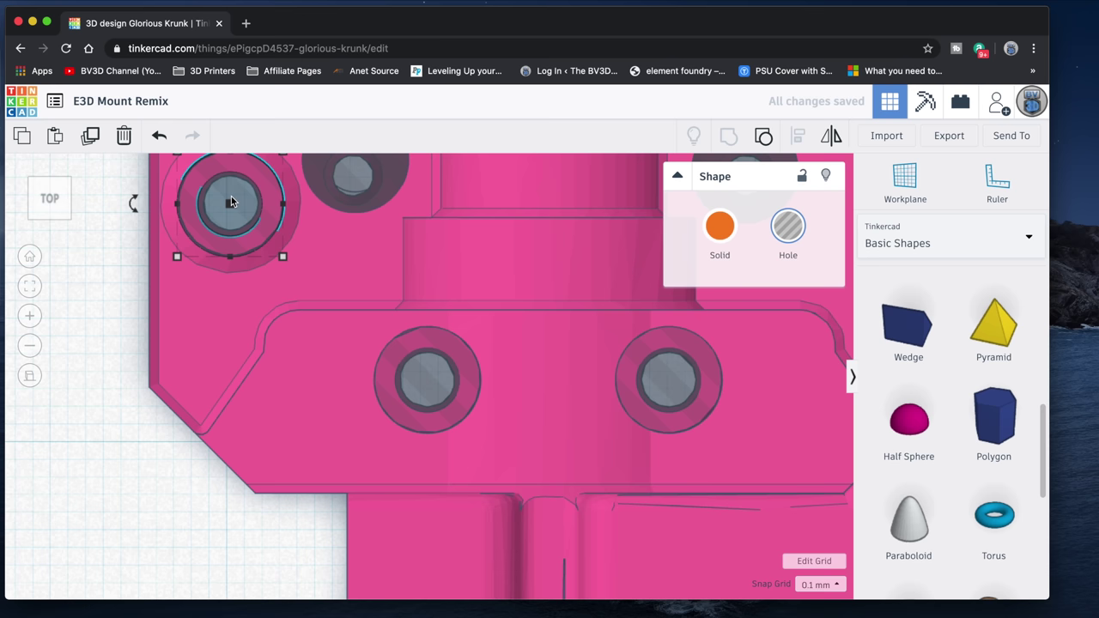
pyautogui.press('f')
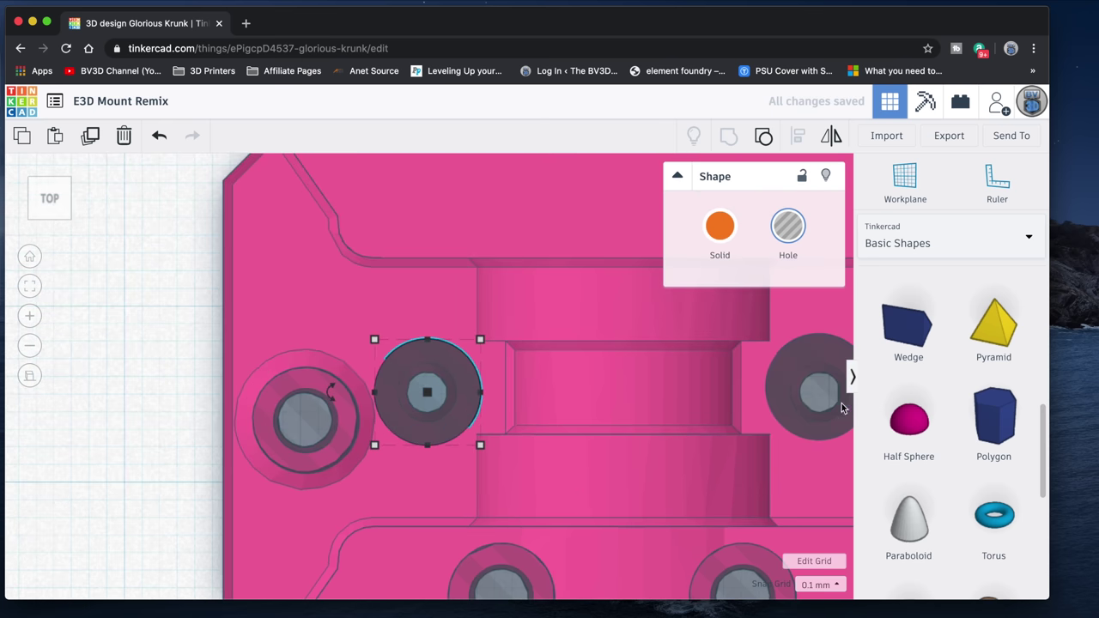
pyautogui.moveTo(429, 388); pyautogui.dragTo(826, 399)
# - Raise the two screw-shaped holes flanking the central channel so their heads clear the mount's surface
pyautogui.moveTo(826, 399); pyautogui.dragTo(533, 317, button='right')
pyautogui.scroll(-5, 533, 318)
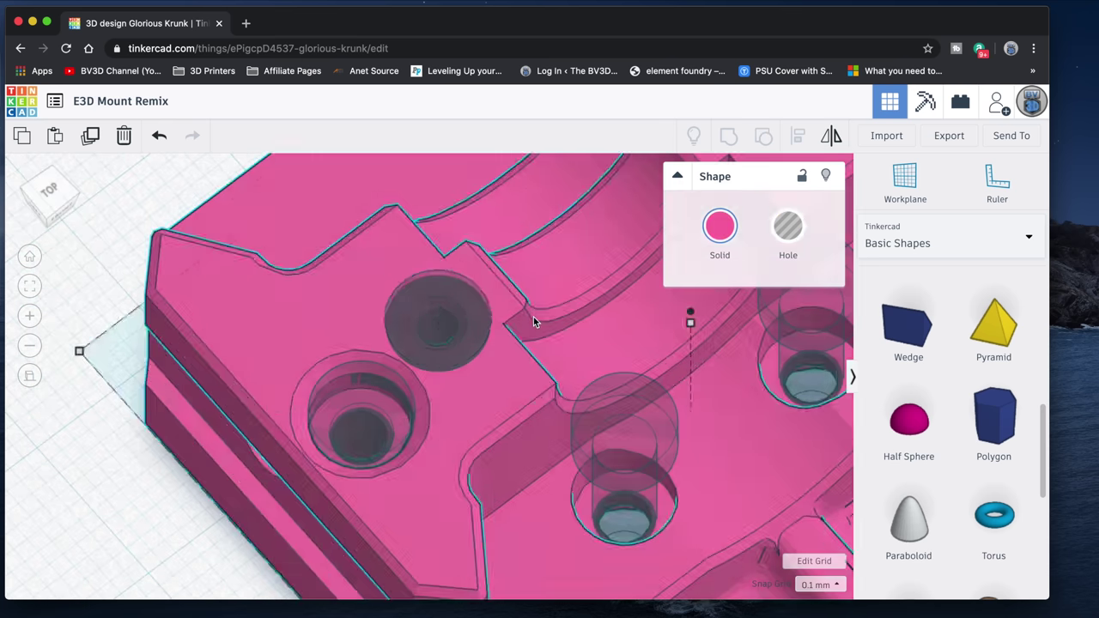
pyautogui.keyDown('shift'); pyautogui.click(453, 288); pyautogui.keyUp('shift')
pyautogui.press('f')
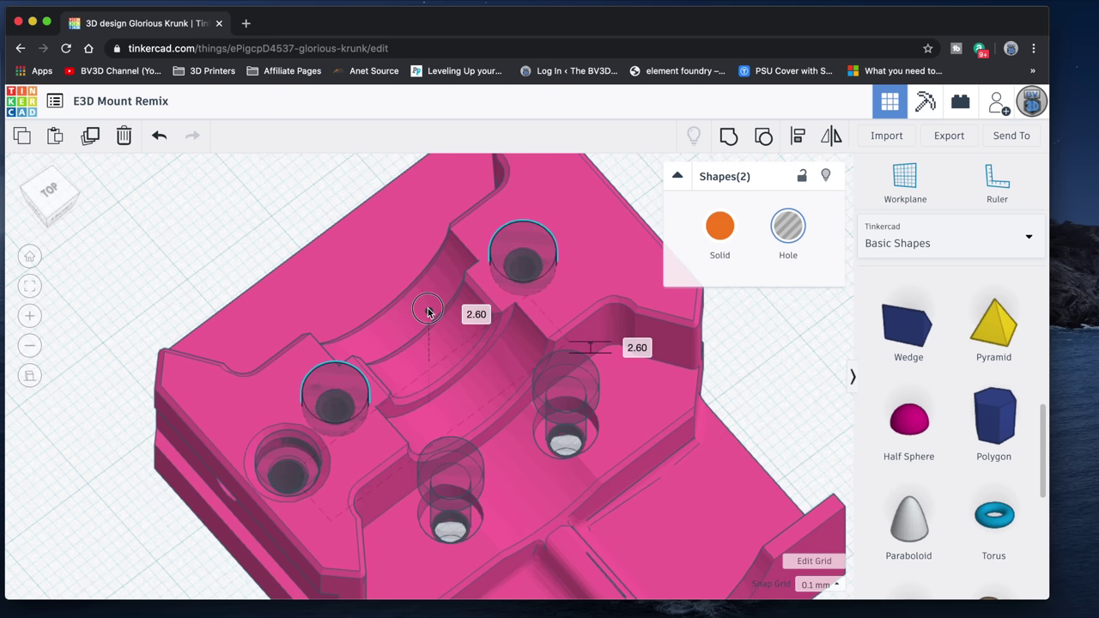
# - Adjust the height of the outer left and two front screw-shaped holes so their heads sit inside the counterbores
pyautogui.click(294, 466)
pyautogui.moveTo(290, 456); pyautogui.dragTo(290, 457)
pyautogui.click(451, 485)
pyautogui.keyDown('shift'); pyautogui.click(565, 403); pyautogui.keyUp('shift')
pyautogui.moveTo(507, 442); pyautogui.dragTo(506, 463)
pyautogui.click(714, 392)
pyautogui.click(49, 195)
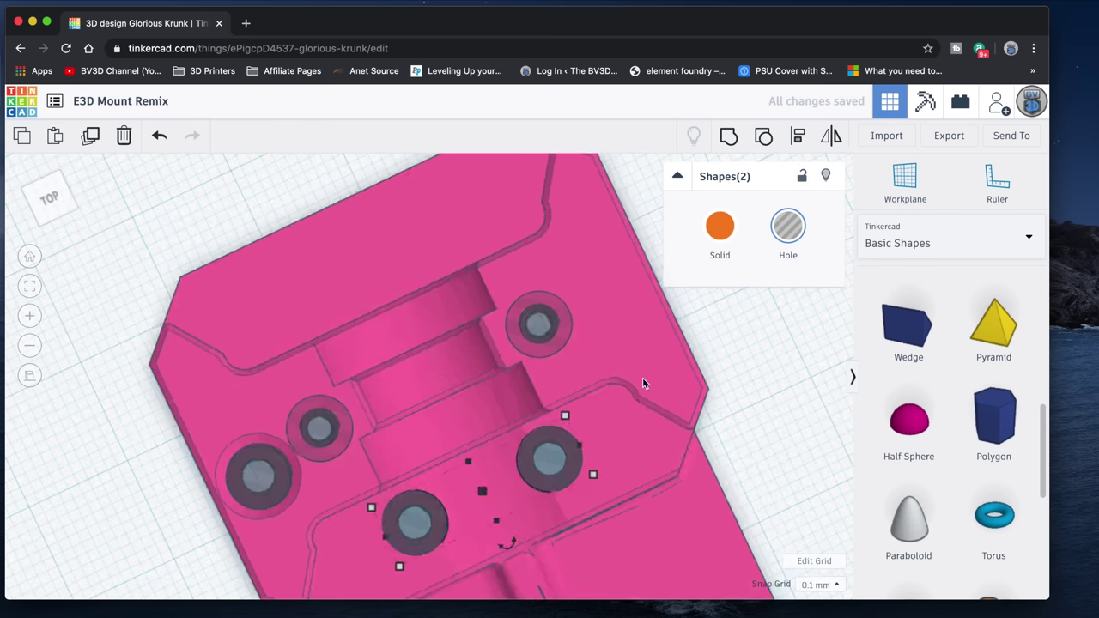
# - Group the main mount with all five screw-shaped holes to cut them out of it
pyautogui.click(101, 261)
pyautogui.click(299, 251)
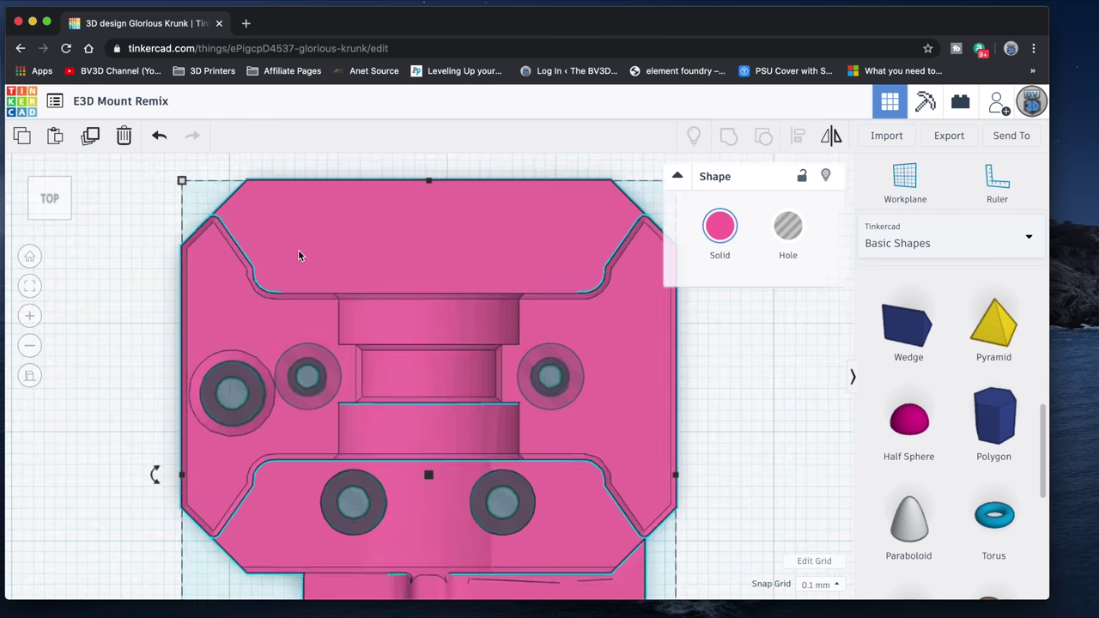
pyautogui.press('f')
pyautogui.click(629, 289)
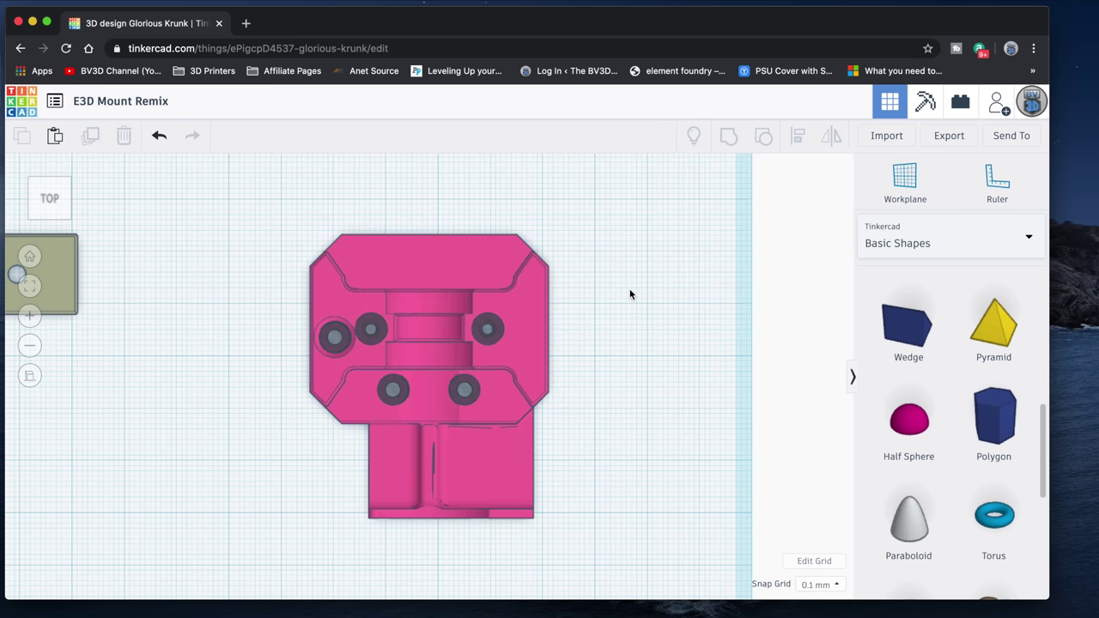
pyautogui.moveTo(275, 269); pyautogui.dragTo(575, 448)
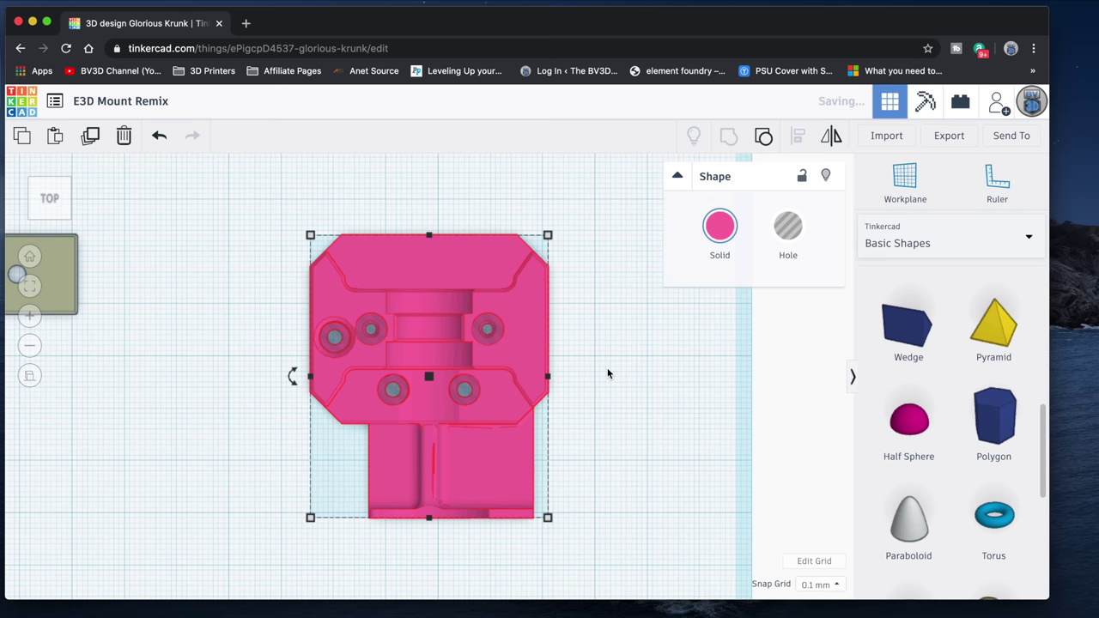
pyautogui.click(607, 373)
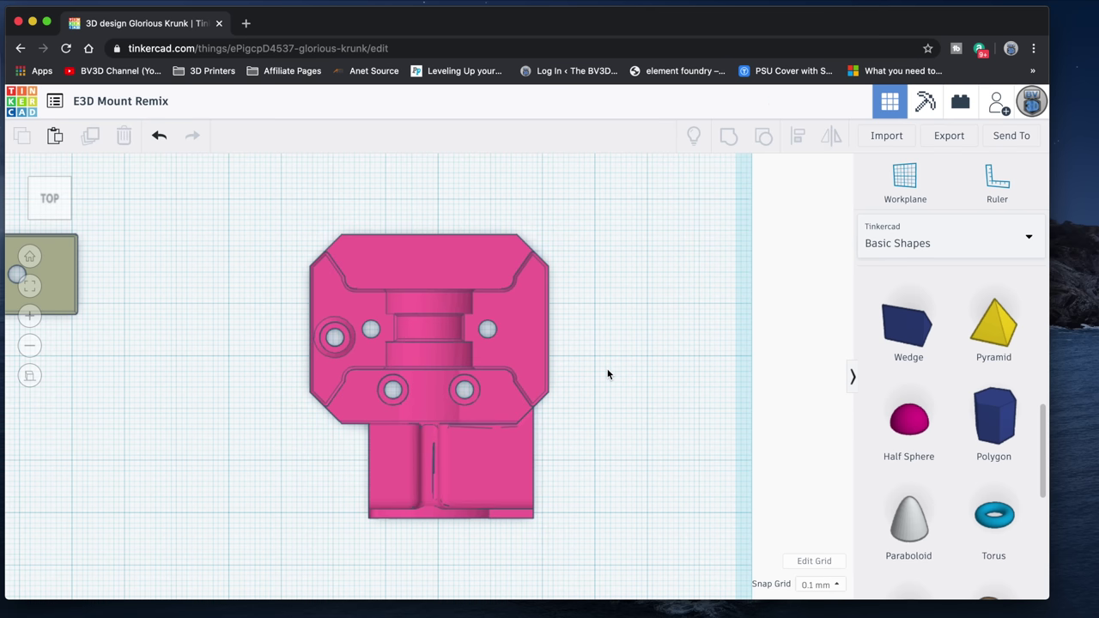
# - Turn the main mount upside down by rotating it 180°
pyautogui.moveTo(591, 363); pyautogui.dragTo(596, 321, button='right')
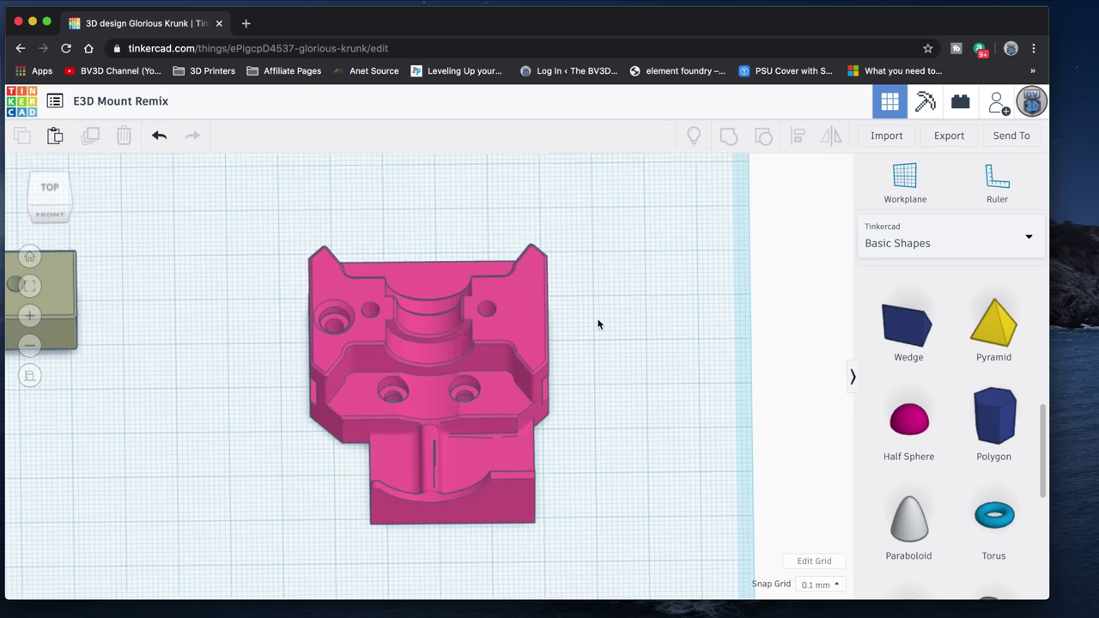
pyautogui.click(512, 319)
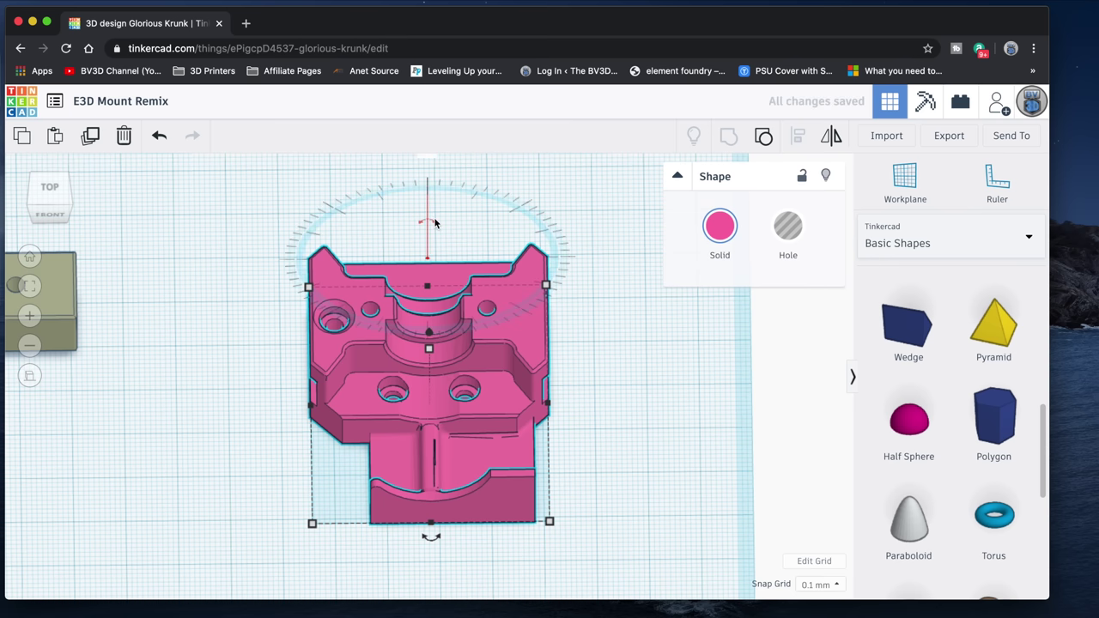
pyautogui.scroll(-2, 428, 189)
pyautogui.click(427, 194)
pyautogui.write('180')
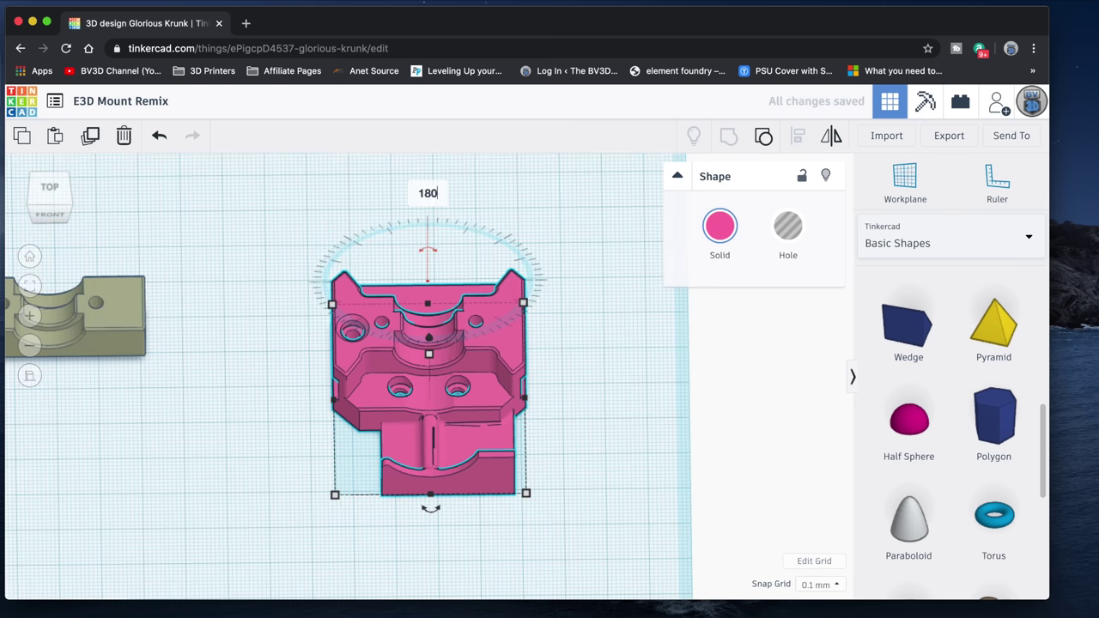
pyautogui.press('Return')
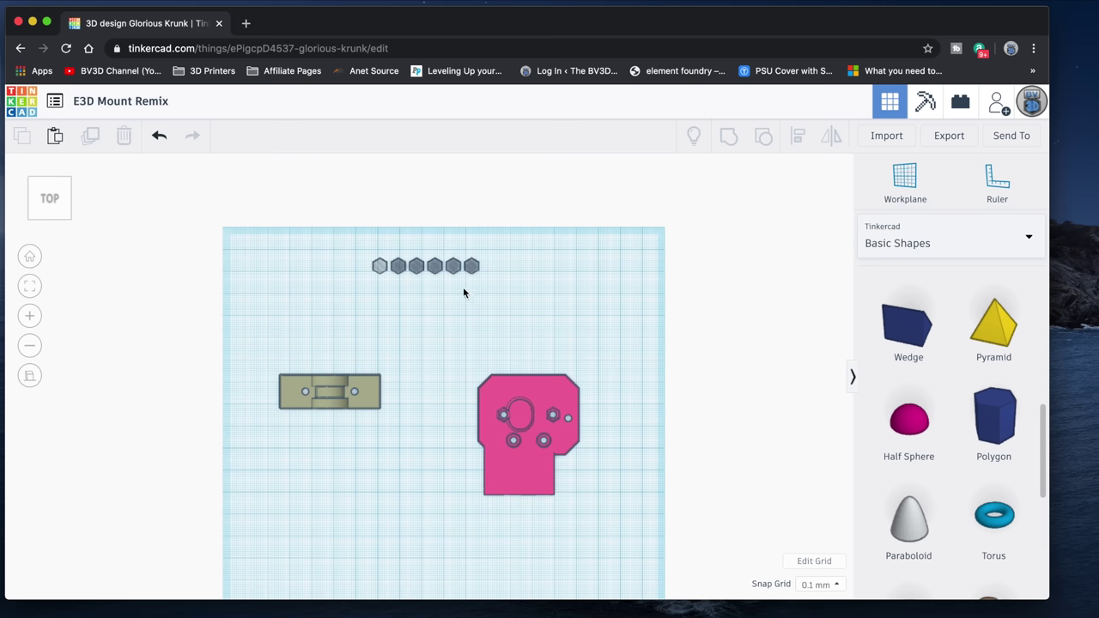
# - Move two of the hexagonal holes from the row to the back left edge of the main mount
pyautogui.moveTo(408, 287); pyautogui.dragTo(473, 387)
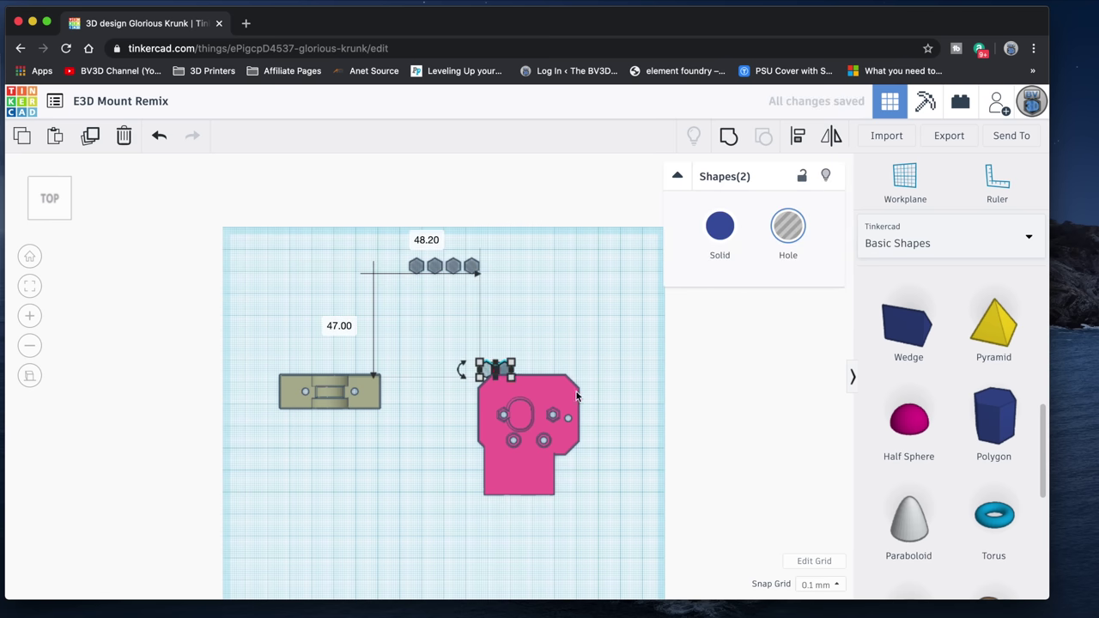
pyautogui.scroll(1, 576, 391)
pyautogui.scroll(5, 576, 391)
pyautogui.moveTo(628, 373); pyautogui.dragTo(471, 337, button='right')
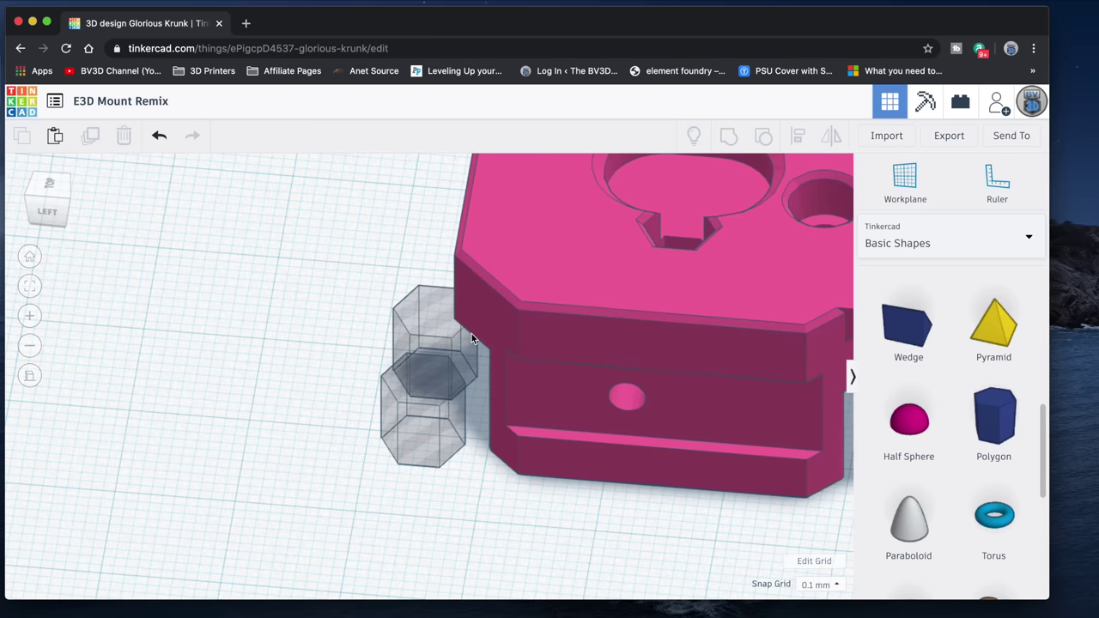
pyautogui.moveTo(351, 245); pyautogui.dragTo(566, 438)
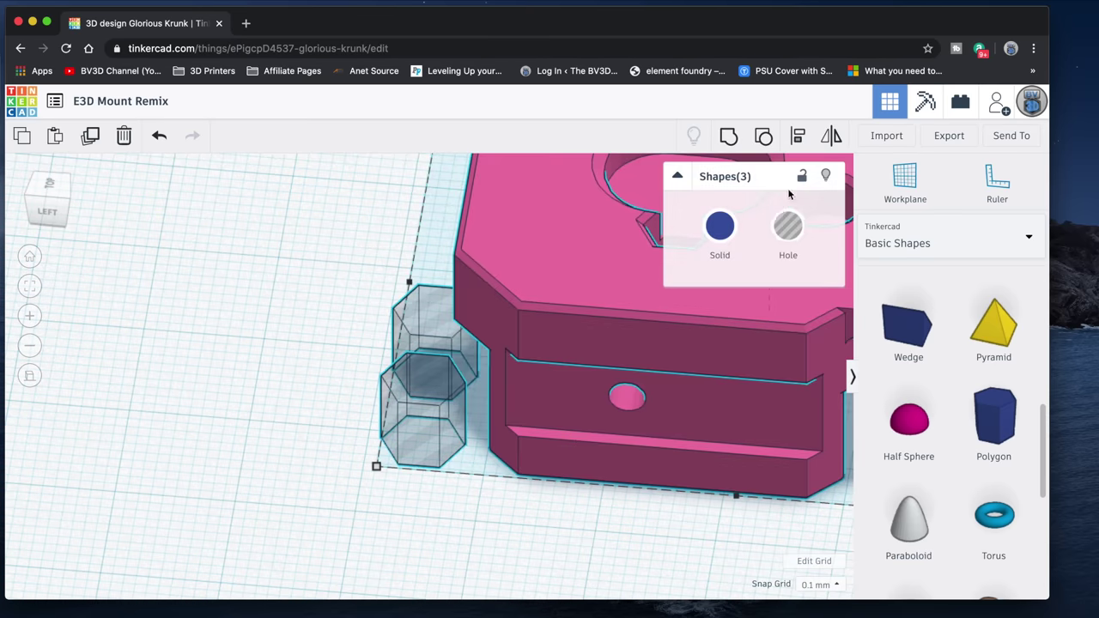
pyautogui.scroll(-8, 574, 274)
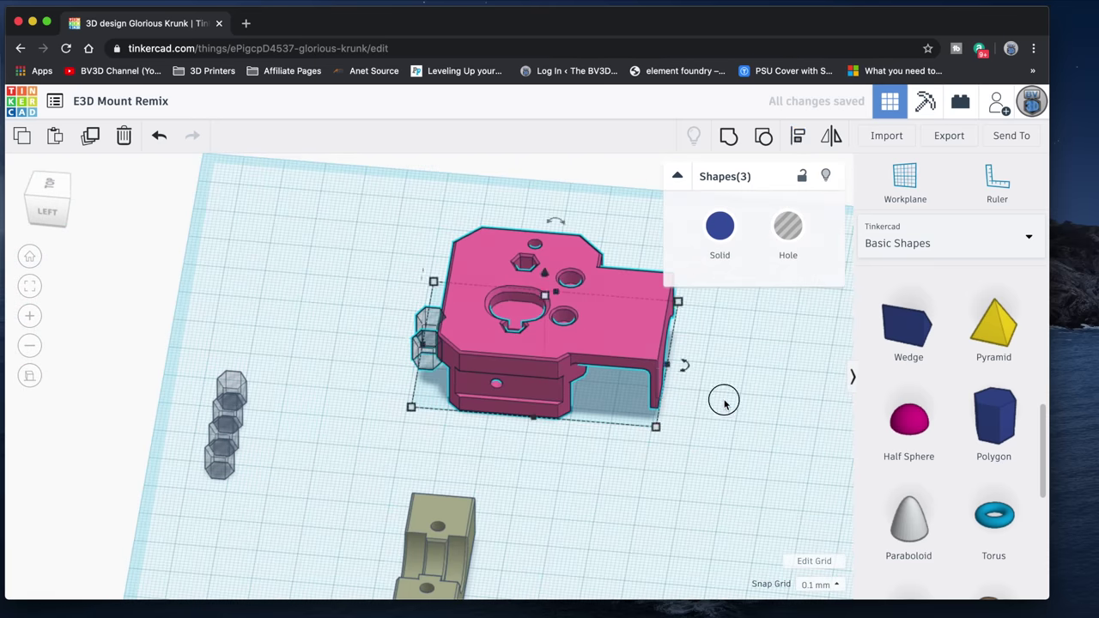
pyautogui.click(49, 183)
pyautogui.press('f')
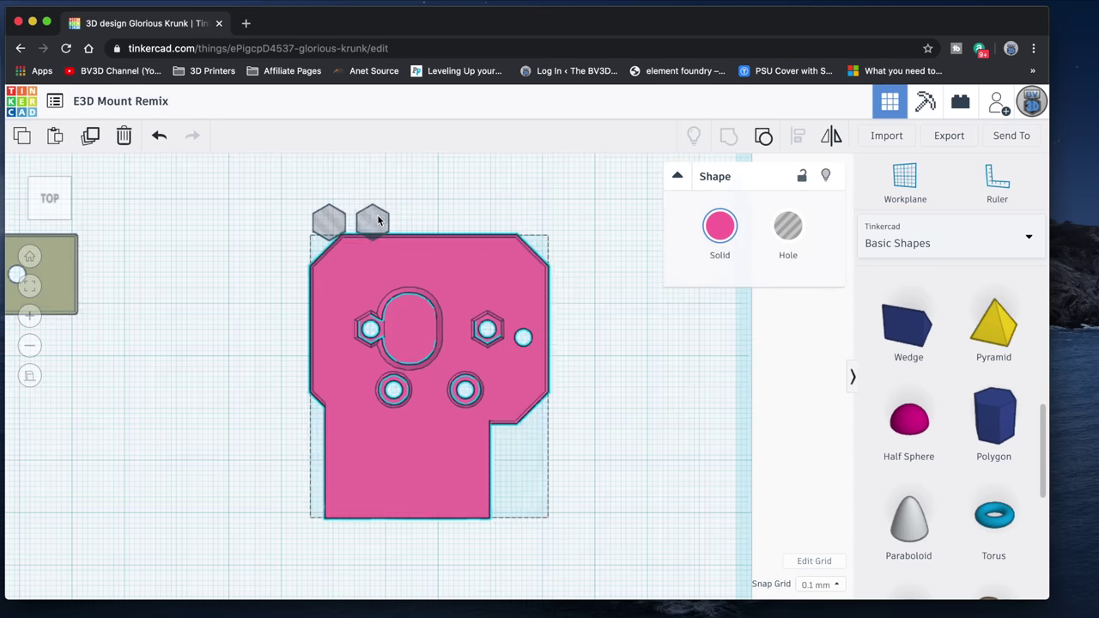
# - Center the two hexagonal holes over the nut recesses on the underside of the main mount
pyautogui.moveTo(370, 221); pyautogui.dragTo(488, 331)
pyautogui.moveTo(327, 221); pyautogui.dragTo(368, 326)
pyautogui.scroll(5, 368, 326)
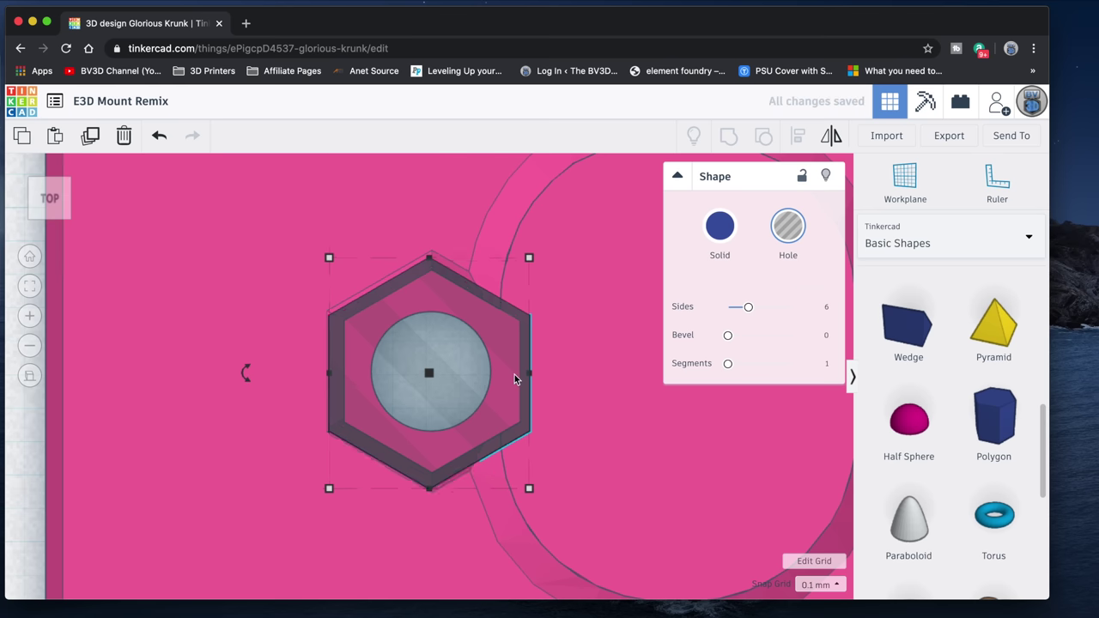
pyautogui.scroll(-5, 514, 375)
pyautogui.scroll(5, 625, 378)
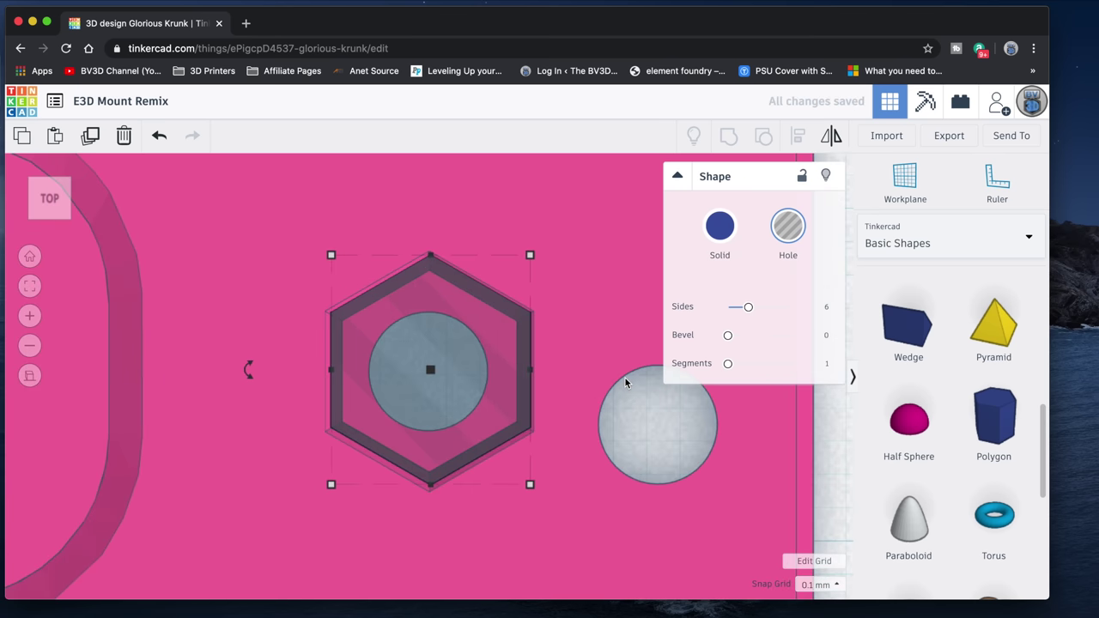
pyautogui.press('Left')
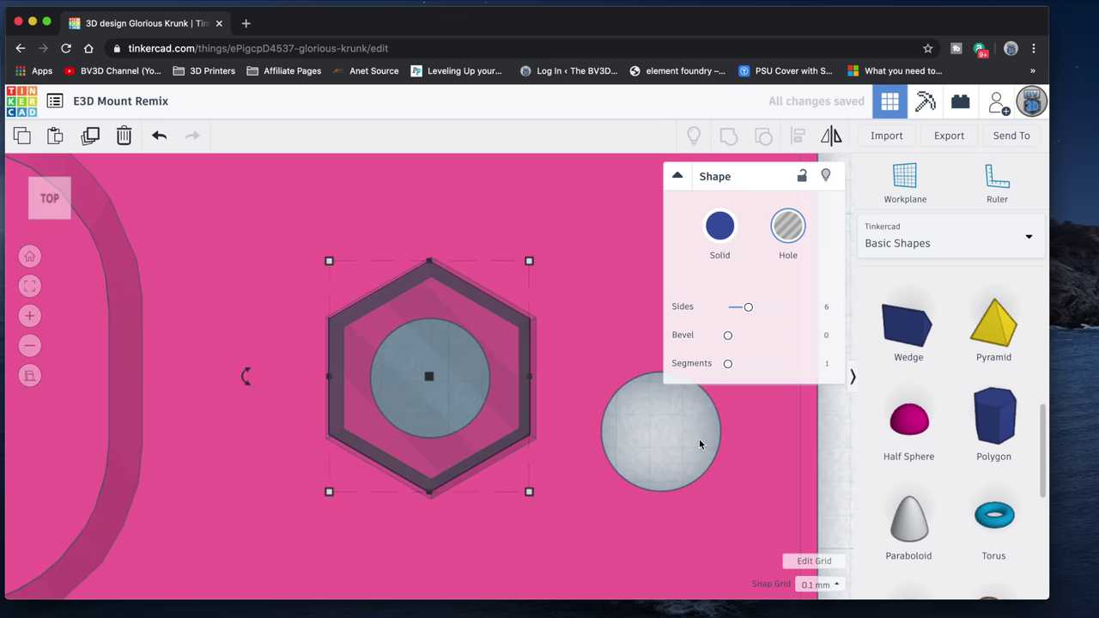
# - Stretch both hexagonal holes over the nut recesses to a height of 21.9 mm
pyautogui.click(605, 341)
pyautogui.press('f')
pyautogui.moveTo(618, 344); pyautogui.dragTo(581, 321, button='right')
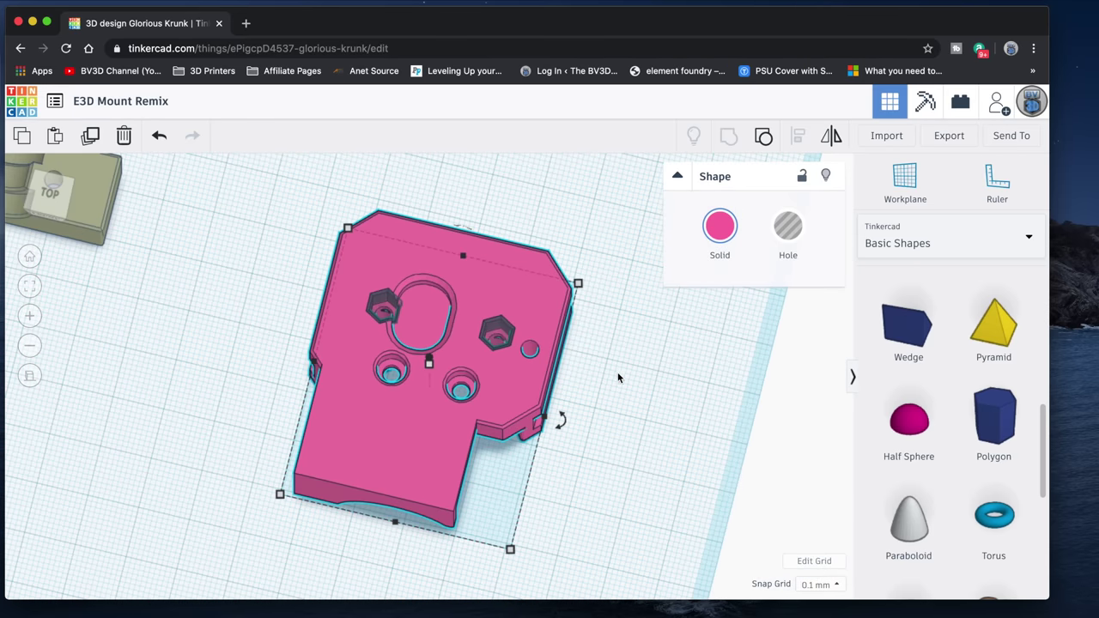
pyautogui.click(620, 372)
pyautogui.click(496, 318)
pyautogui.click(618, 376)
pyautogui.click(496, 336)
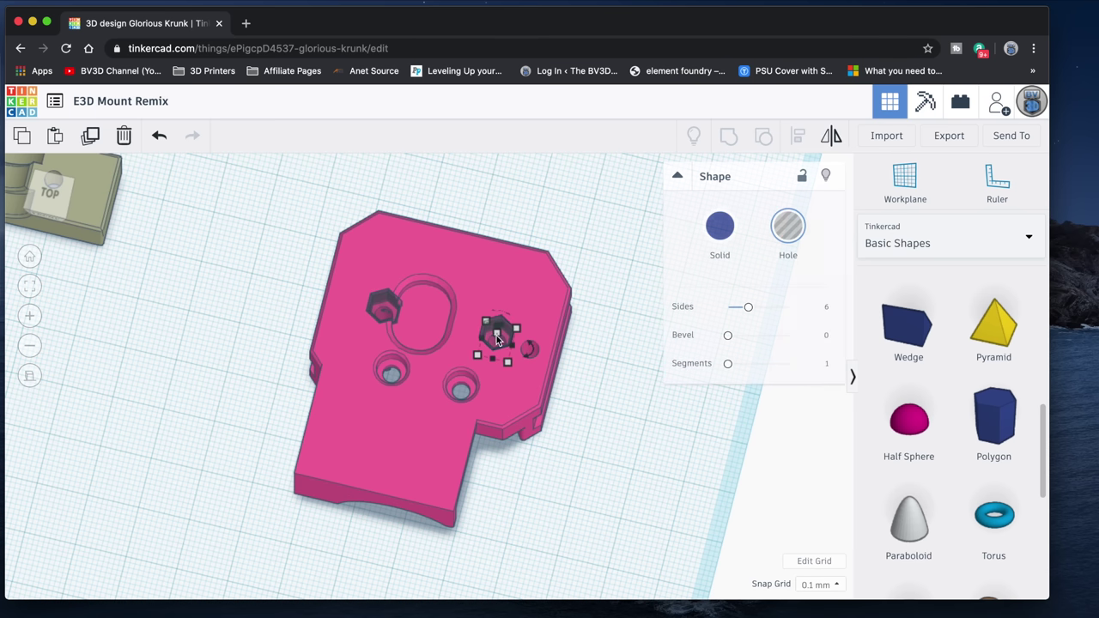
pyautogui.keyDown('shift'); pyautogui.click(381, 307); pyautogui.keyUp('shift')
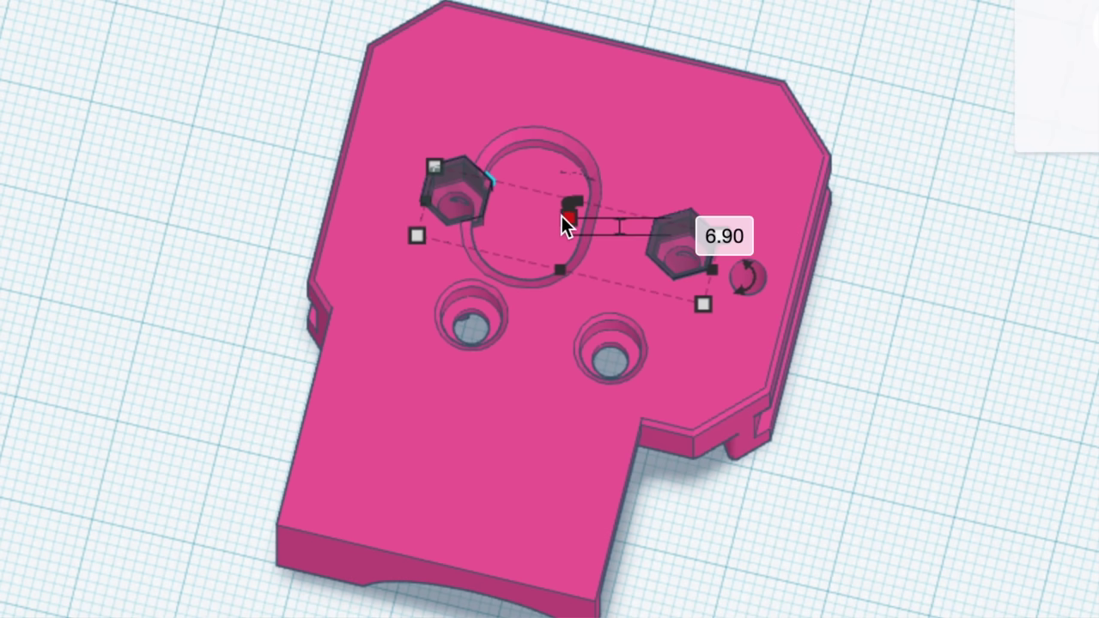
pyautogui.moveTo(568, 215); pyautogui.dragTo(568, 183)
pyautogui.scroll(5, 567, 183)
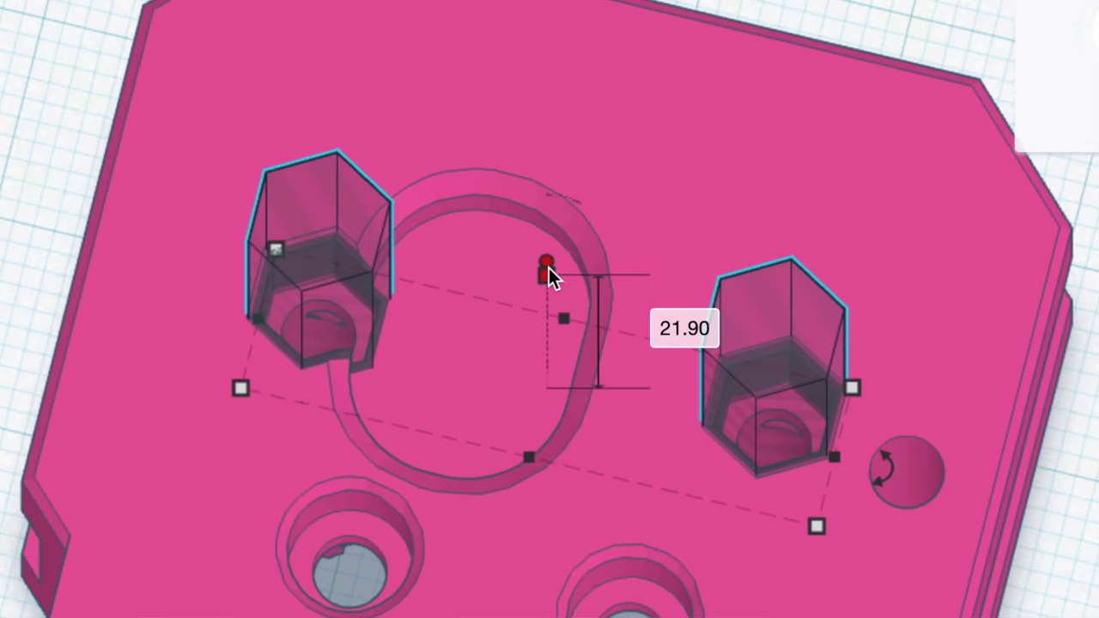
# - Lower both hexagonal holes to about 11.7 mm above the workplane and group them with the main mount
pyautogui.moveTo(549, 266); pyautogui.dragTo(548, 269)
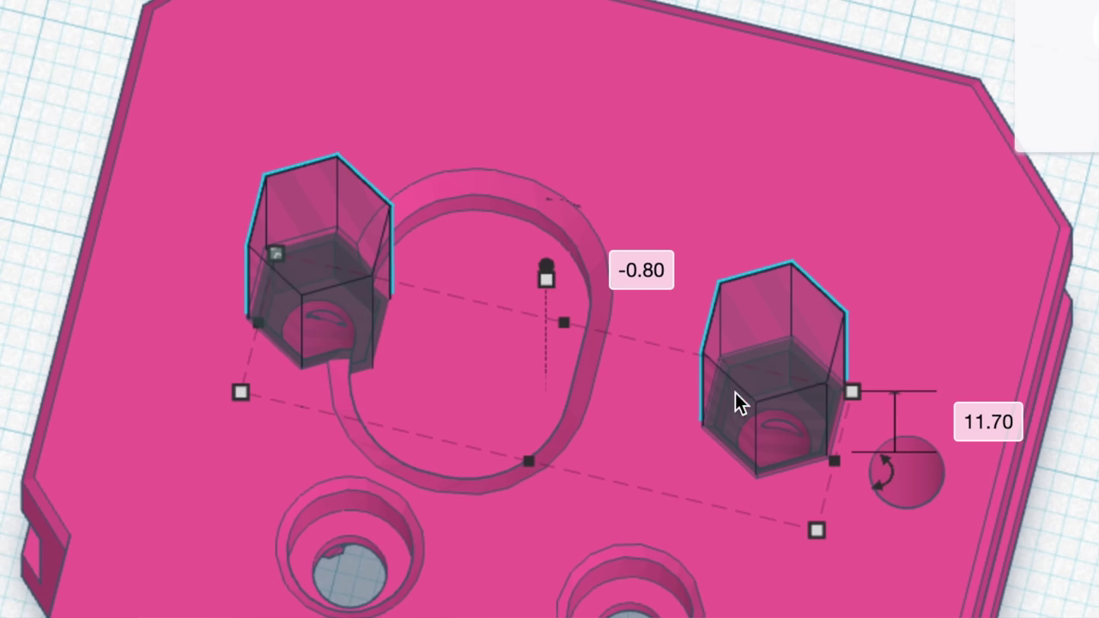
pyautogui.moveTo(548, 268); pyautogui.dragTo(548, 268)
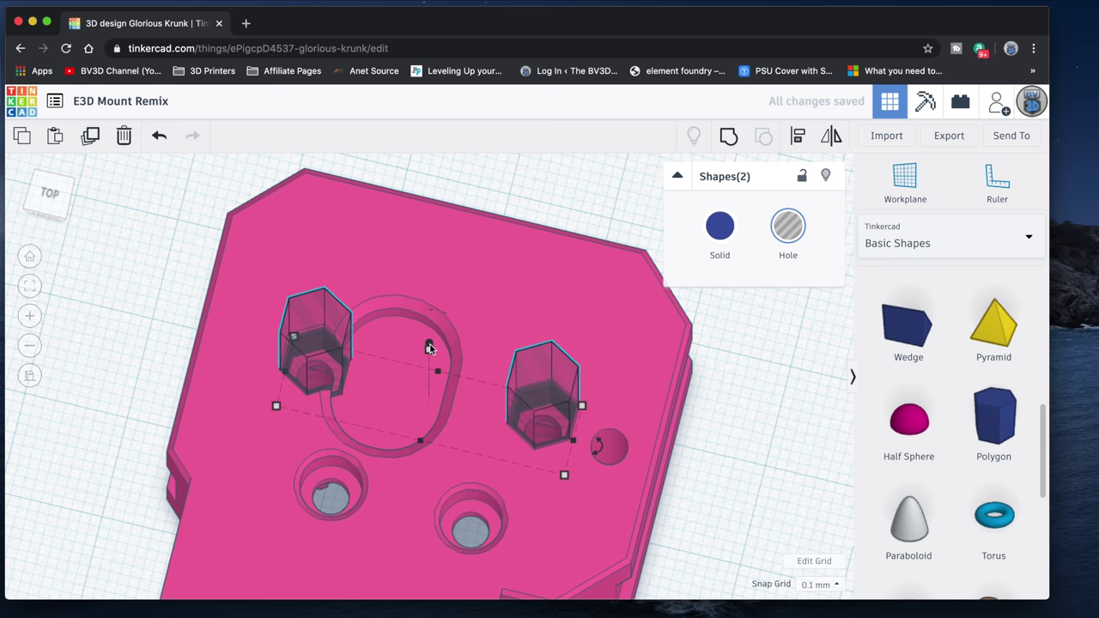
pyautogui.moveTo(166, 272); pyautogui.dragTo(616, 466)
pyautogui.click(728, 135)
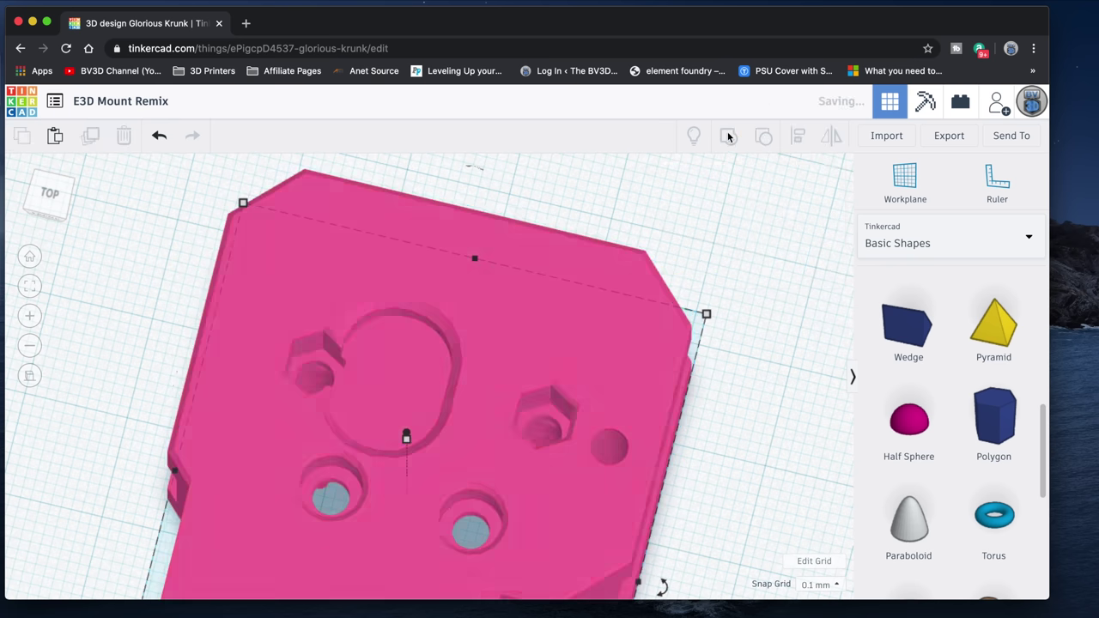
# - Make the main mount transparent and examine its internal nut recesses and cross hole from the top and side
pyautogui.scroll(-5, 591, 481)
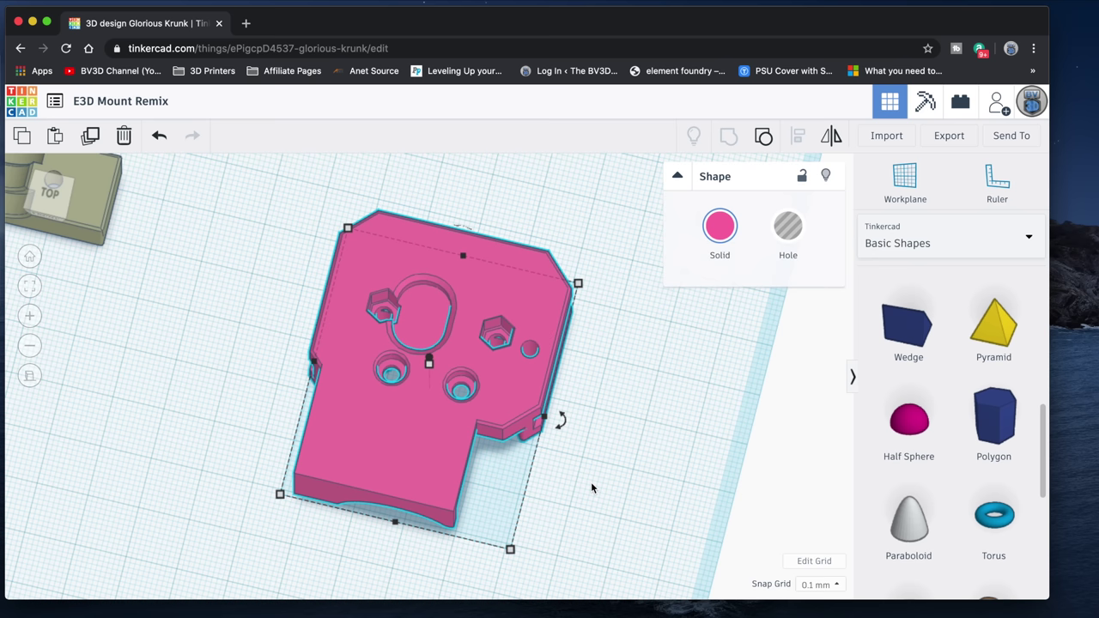
pyautogui.moveTo(560, 420); pyautogui.dragTo(603, 450)
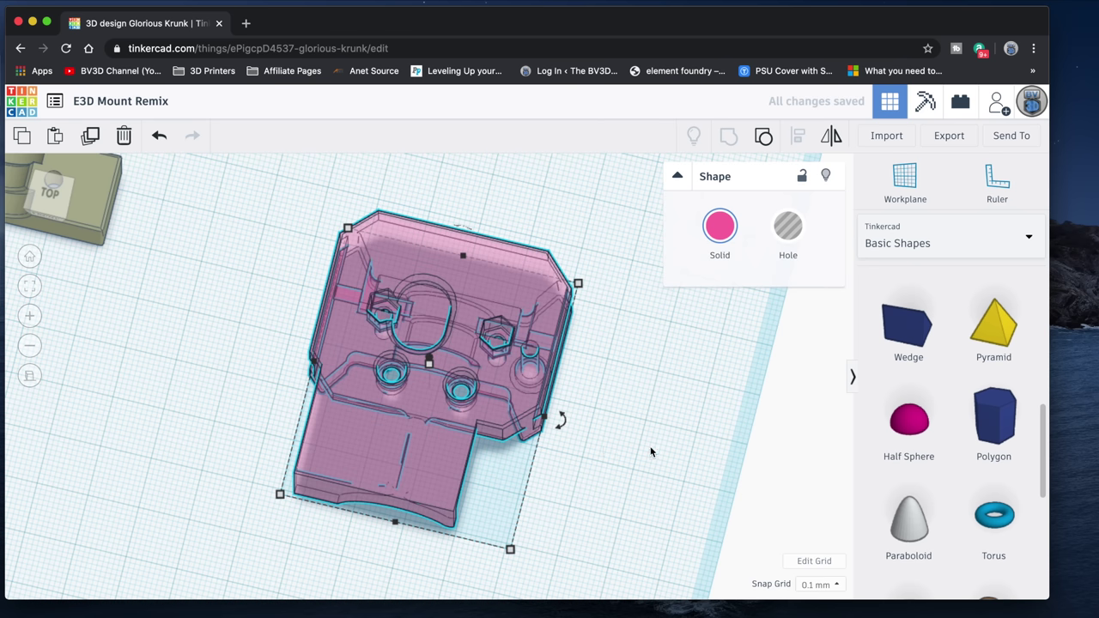
pyautogui.moveTo(651, 453); pyautogui.dragTo(426, 446, button='right')
pyautogui.scroll(4, 515, 473)
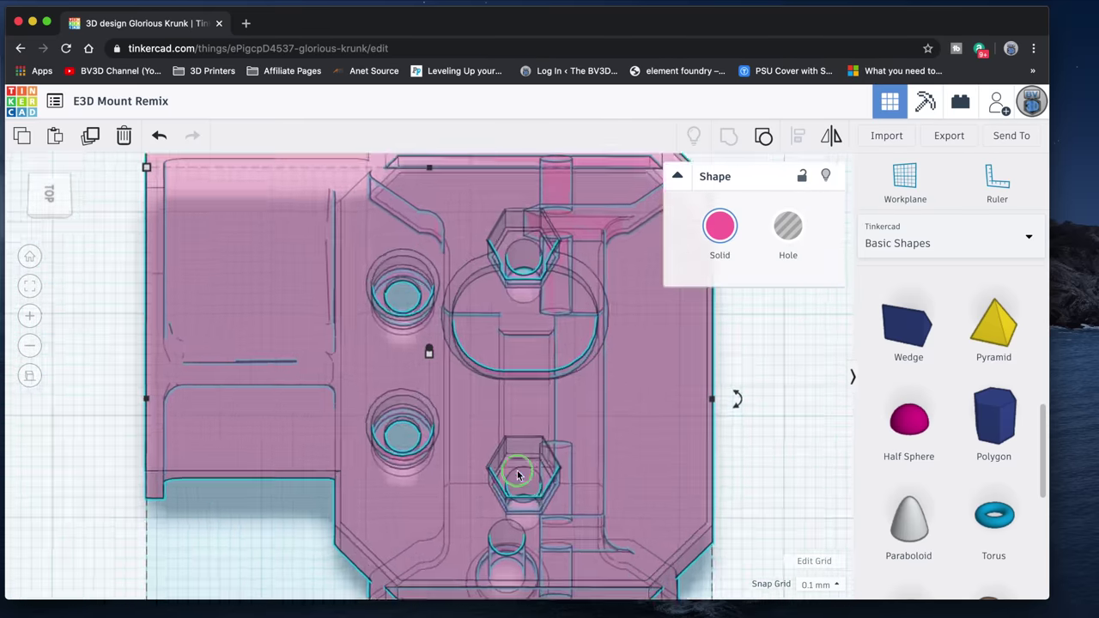
pyautogui.moveTo(517, 475); pyautogui.dragTo(784, 524, button='right')
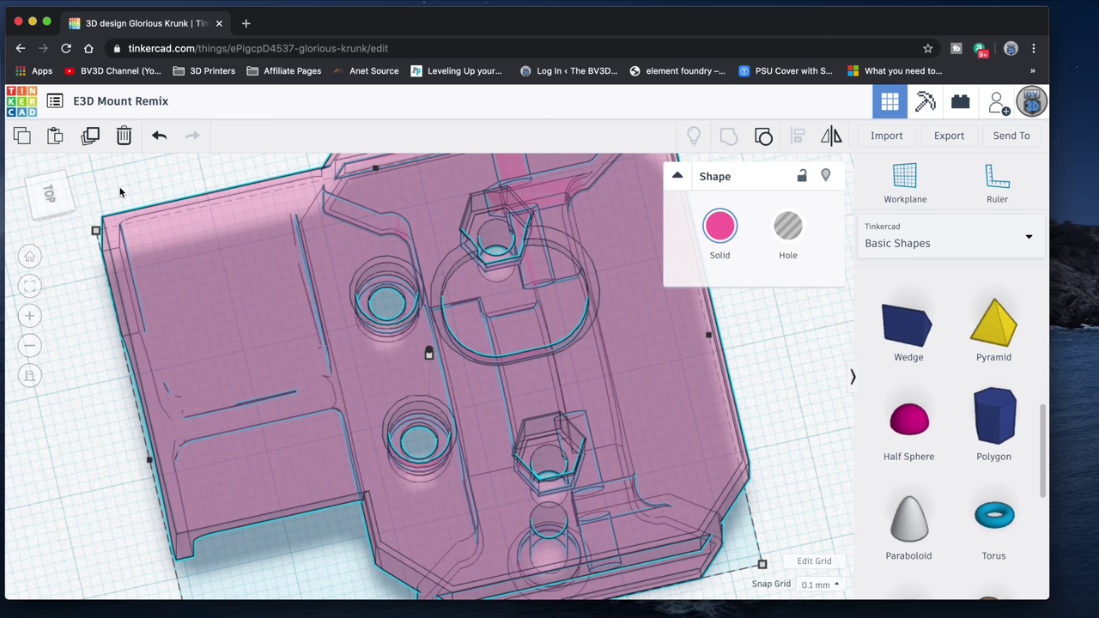
pyautogui.click(49, 193)
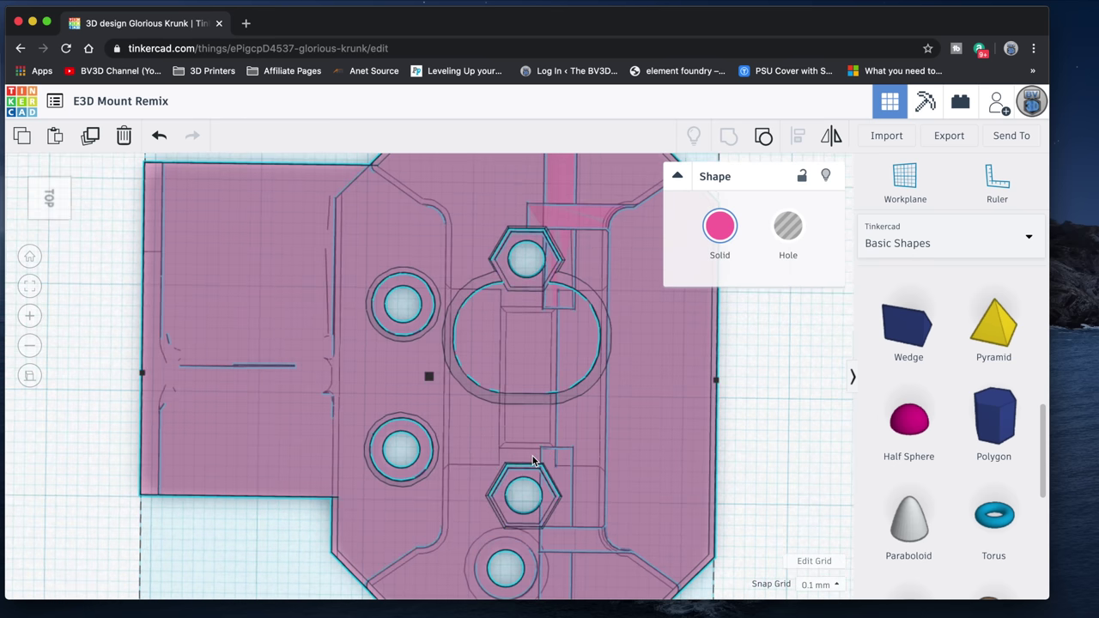
pyautogui.moveTo(103, 376); pyautogui.dragTo(81, 213, button='middle')
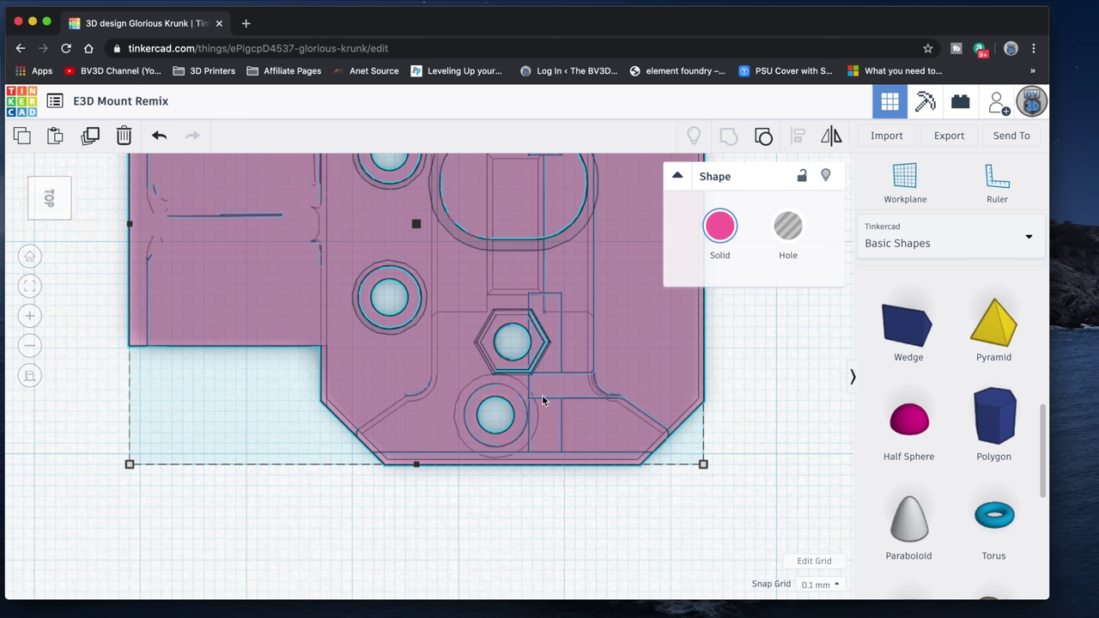
pyautogui.moveTo(541, 410); pyautogui.dragTo(551, 338, button='right')
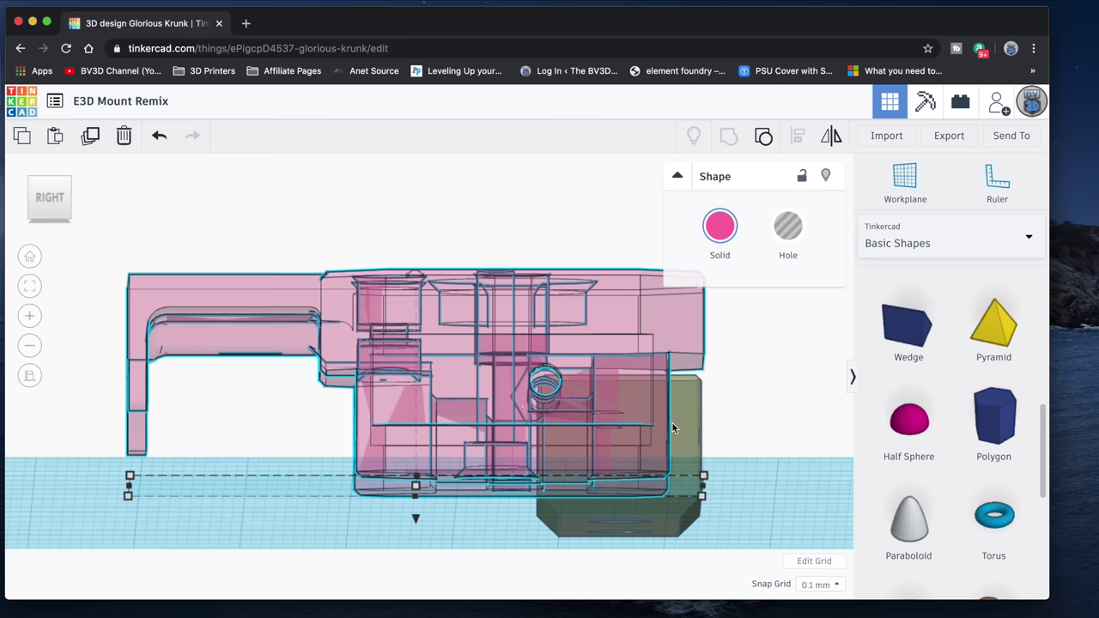
pyautogui.moveTo(673, 428); pyautogui.dragTo(707, 462, button='right')
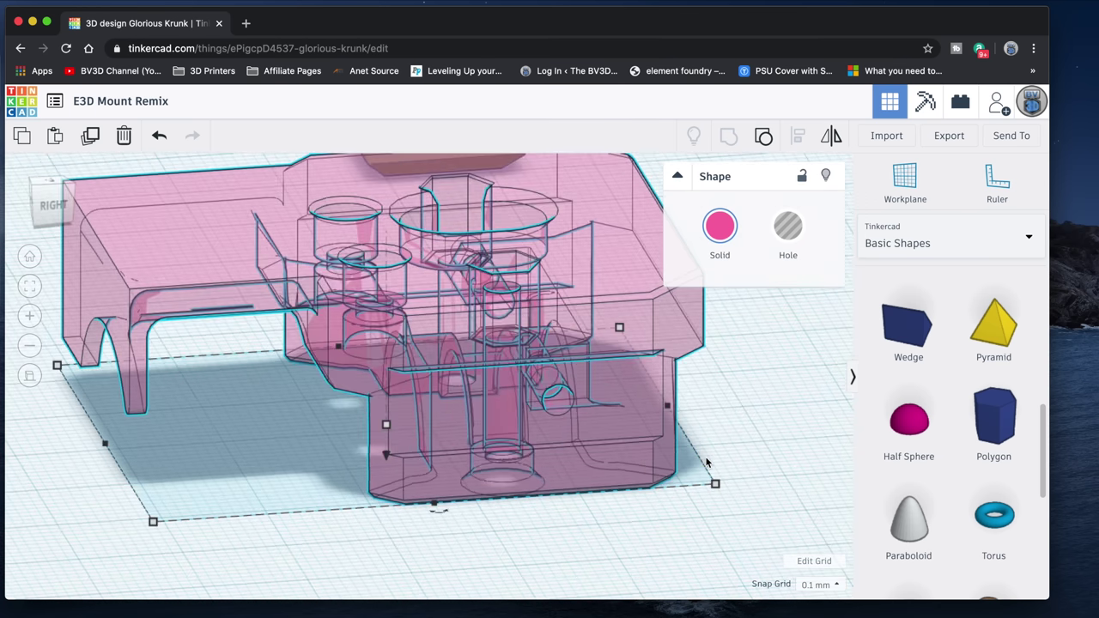
pyautogui.click(750, 413)
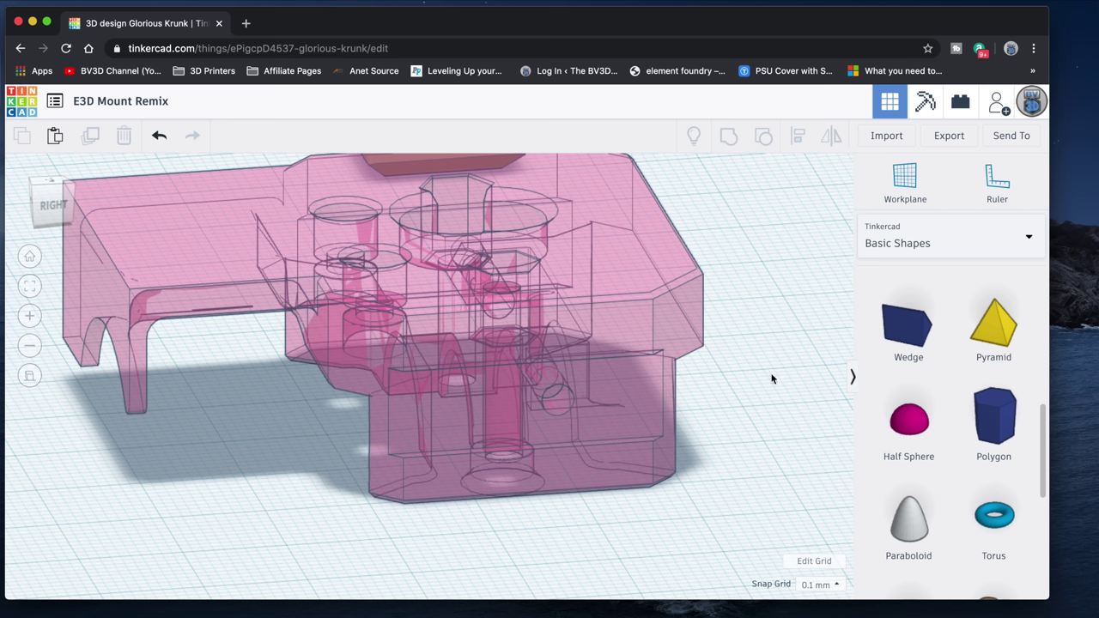
# - Place one hexagonal hole from the row beside the main mount, set its height to 3 mm and stand it on edge
pyautogui.scroll(-3, 775, 362)
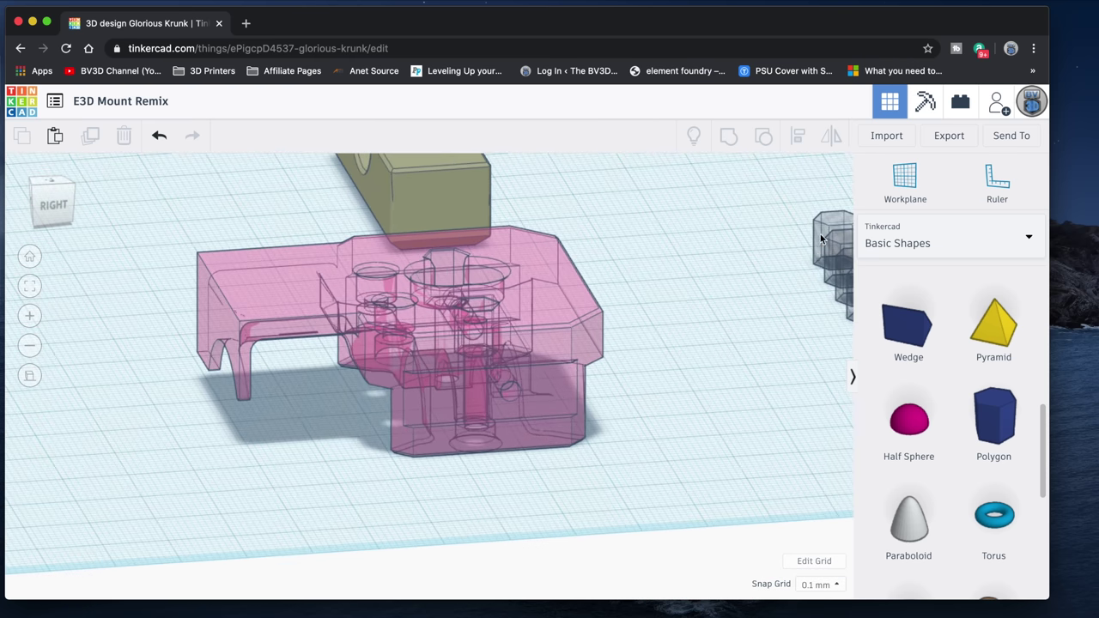
pyautogui.moveTo(822, 238); pyautogui.dragTo(646, 443)
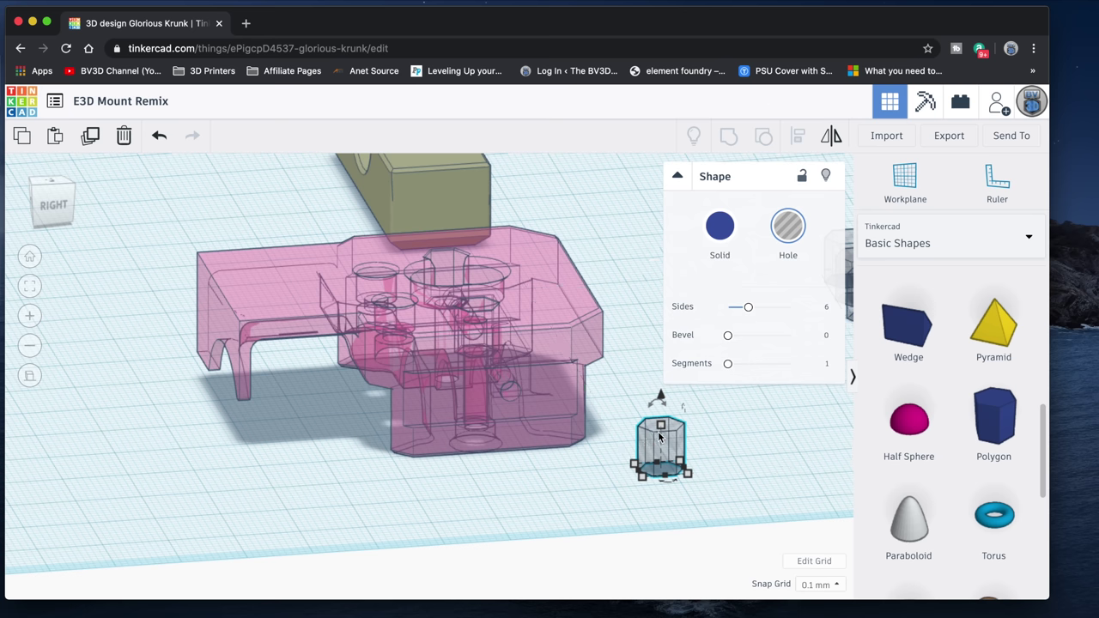
pyautogui.click(728, 447)
pyautogui.write('3')
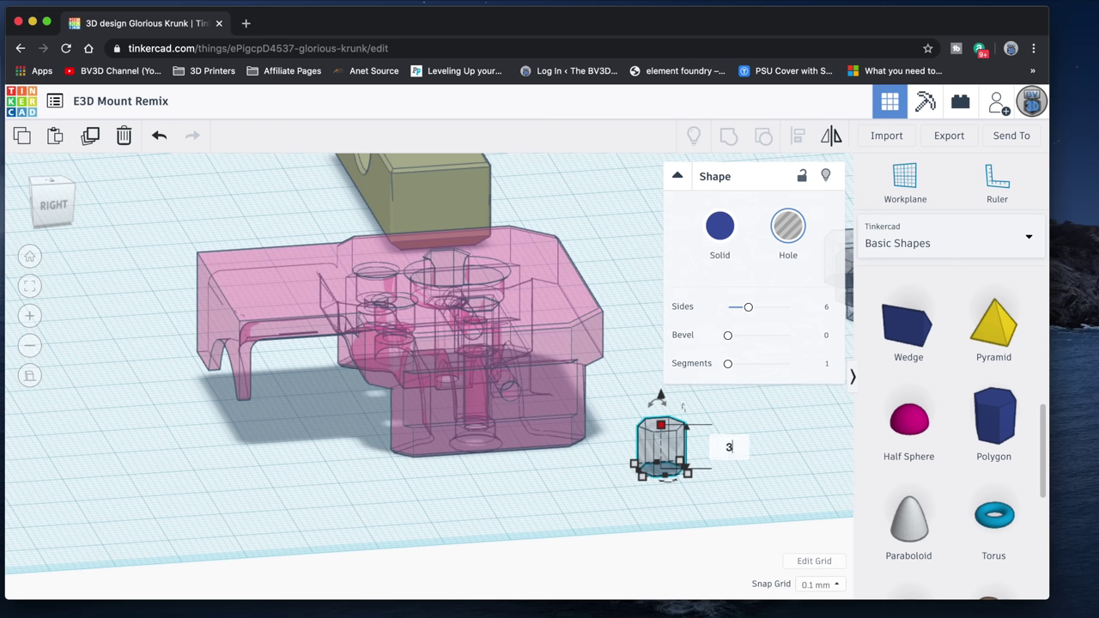
pyautogui.press('Return')
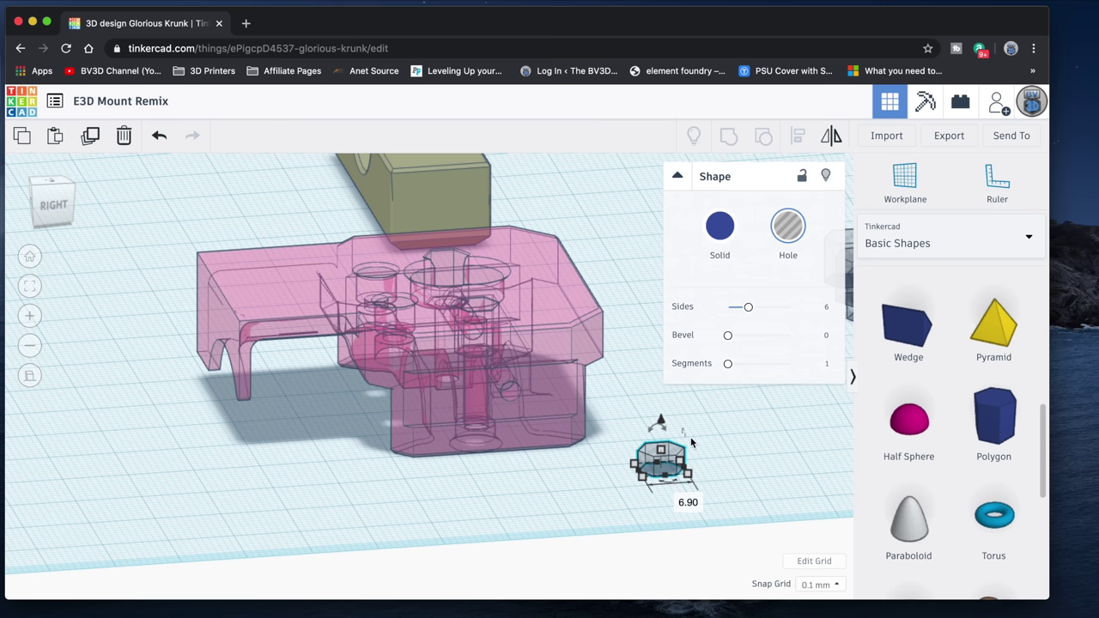
pyautogui.moveTo(684, 437); pyautogui.dragTo(702, 467)
pyautogui.click(744, 499)
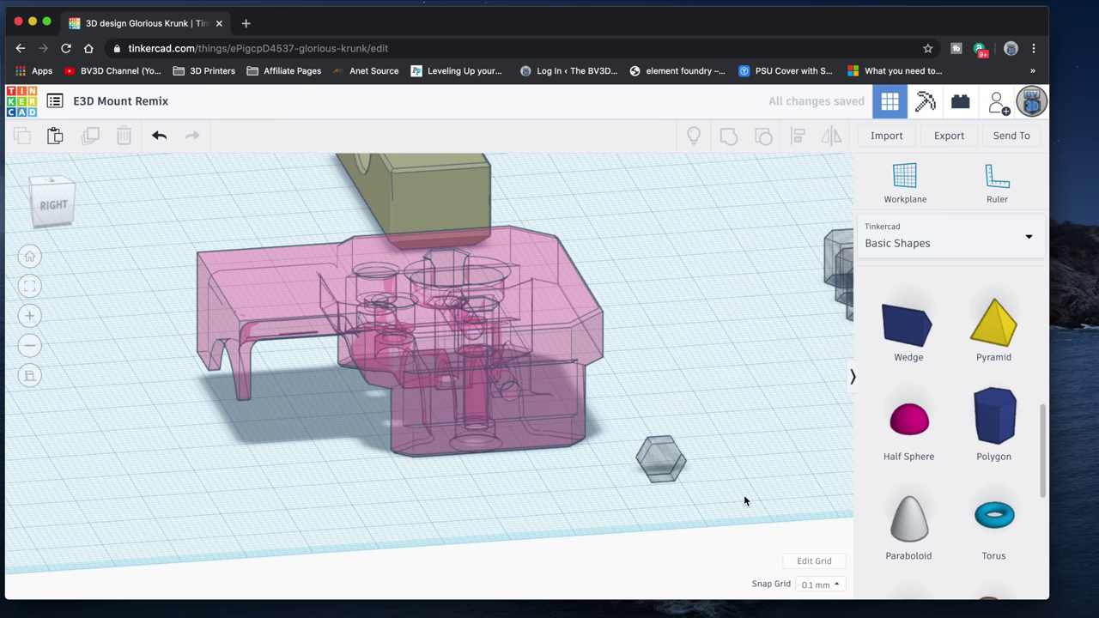
# - Move the upright hexagonal hole over the nut slot between the hexagonal recess and the round screw hole in the main mount
pyautogui.click(660, 460)
pyautogui.click(52, 187)
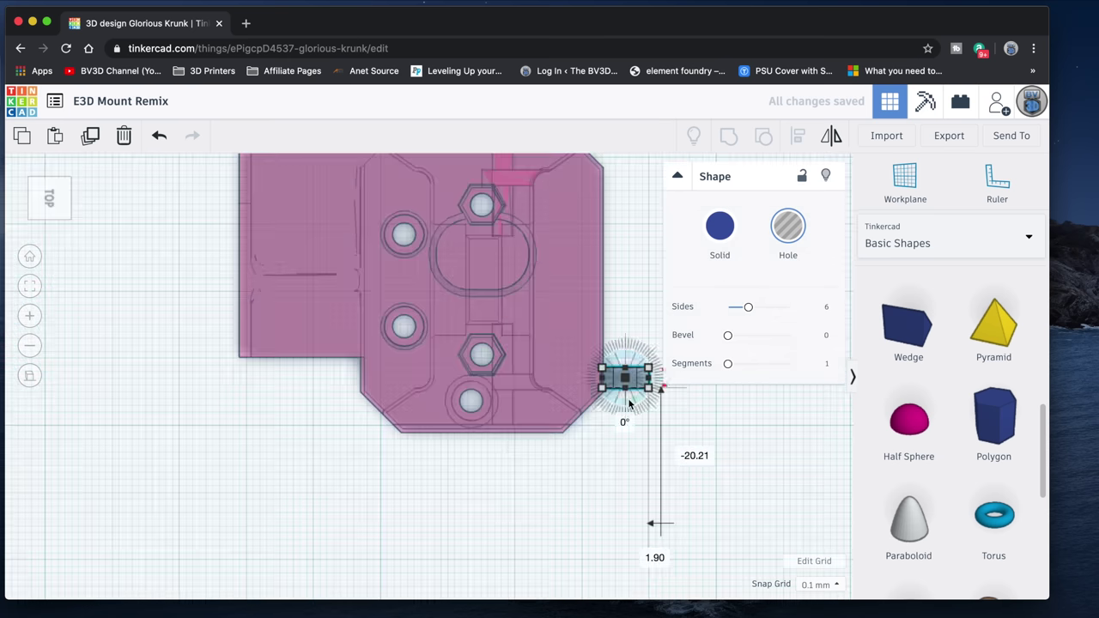
pyautogui.moveTo(630, 397); pyautogui.dragTo(520, 382)
pyautogui.press('f')
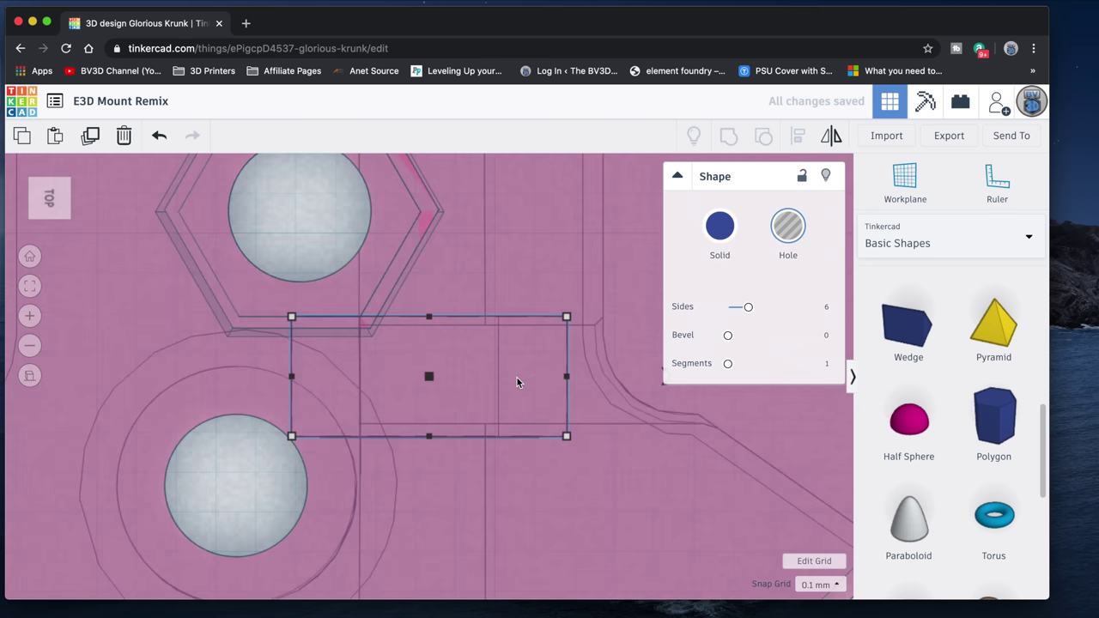
# - Raise the upright hexagonal hole to about 6.1 mm above the workplane, centered around the mount's round cross hole
pyautogui.click(55, 204)
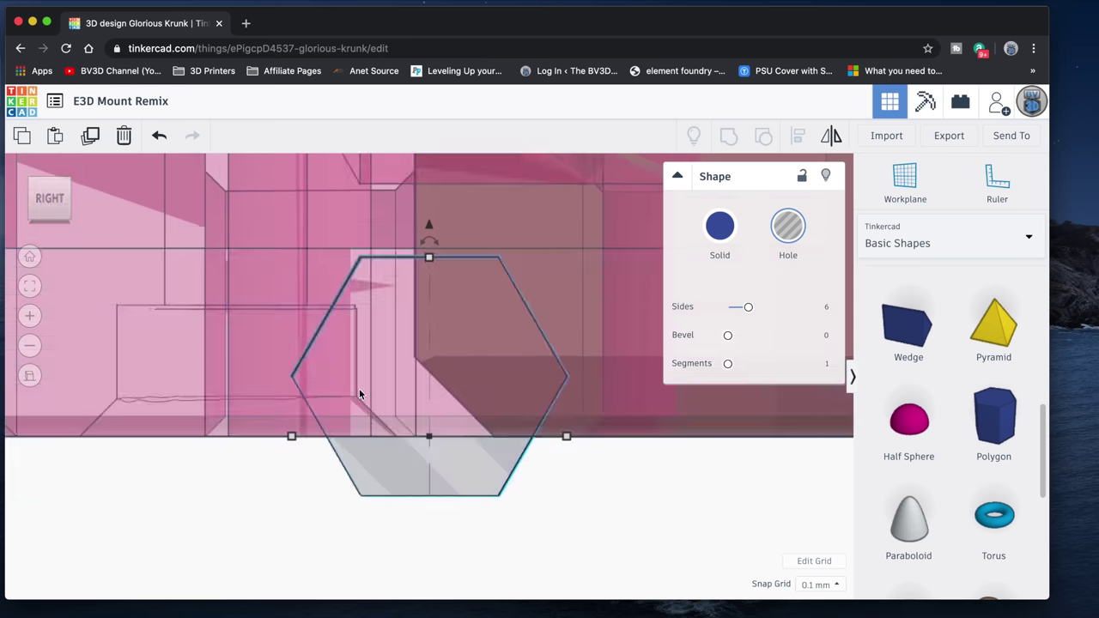
pyautogui.click(289, 363)
pyautogui.press('f')
pyautogui.click(493, 429)
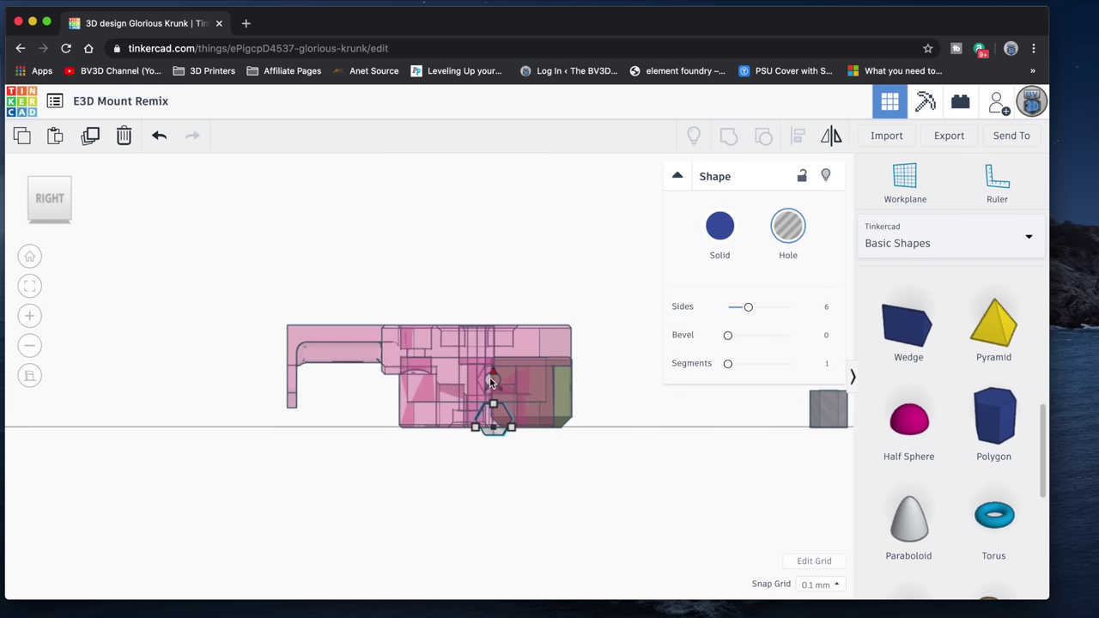
pyautogui.moveTo(495, 372); pyautogui.dragTo(494, 334)
pyautogui.scroll(2, 495, 334)
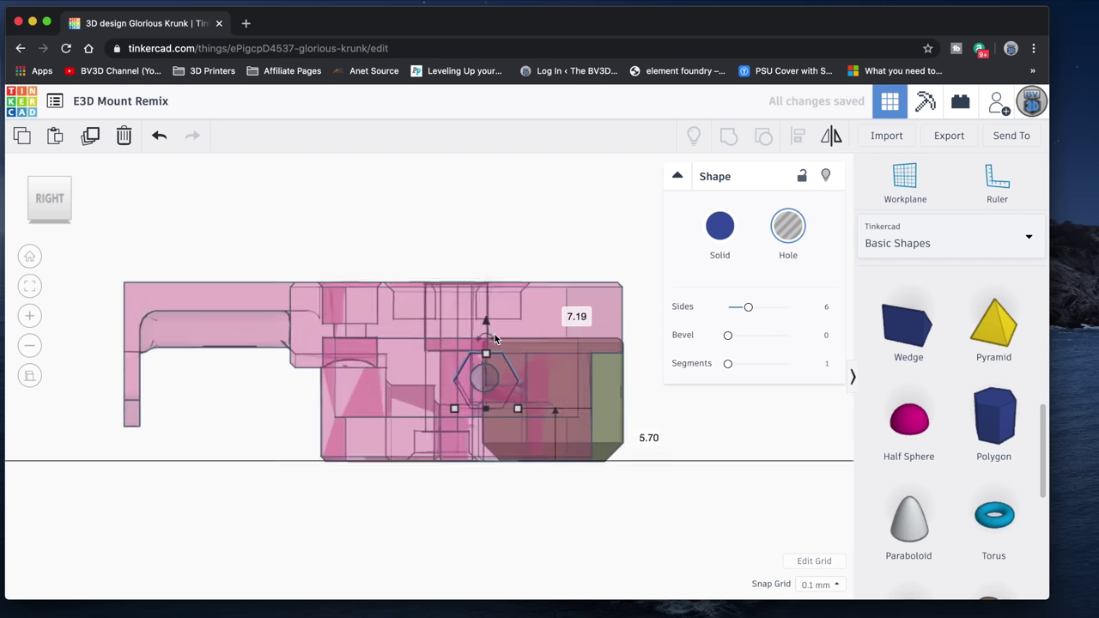
pyautogui.press('f')
pyautogui.moveTo(430, 227); pyautogui.dragTo(430, 212)
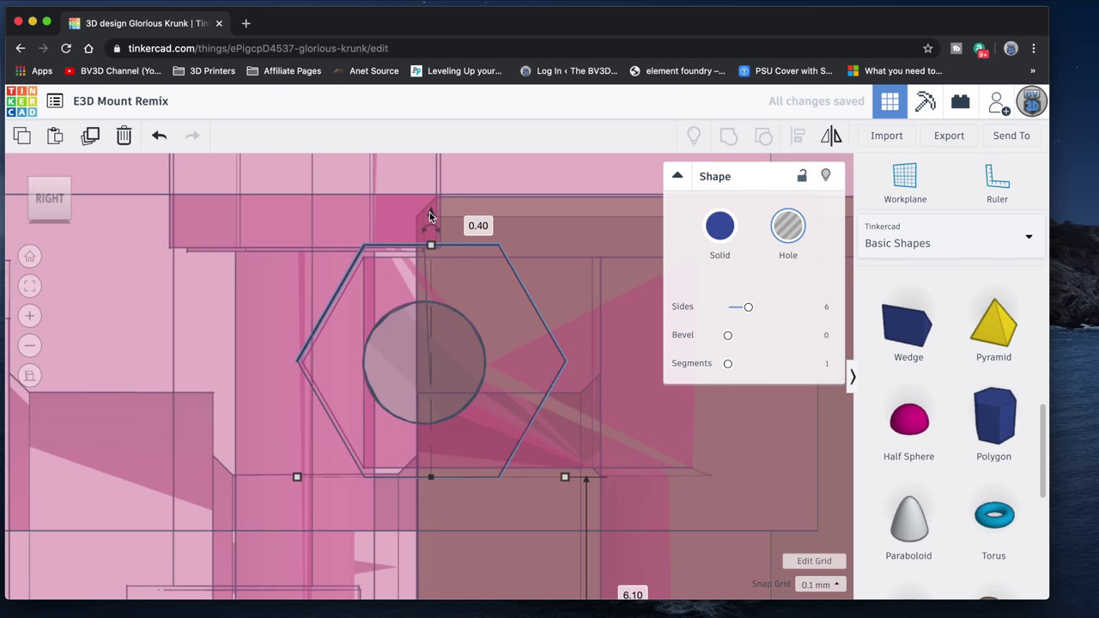
# - Duplicate the upright hexagonal hole and nudge the copy sideways along the nut slot toward the mount's outer edge
pyautogui.moveTo(430, 212); pyautogui.dragTo(484, 277, button='right')
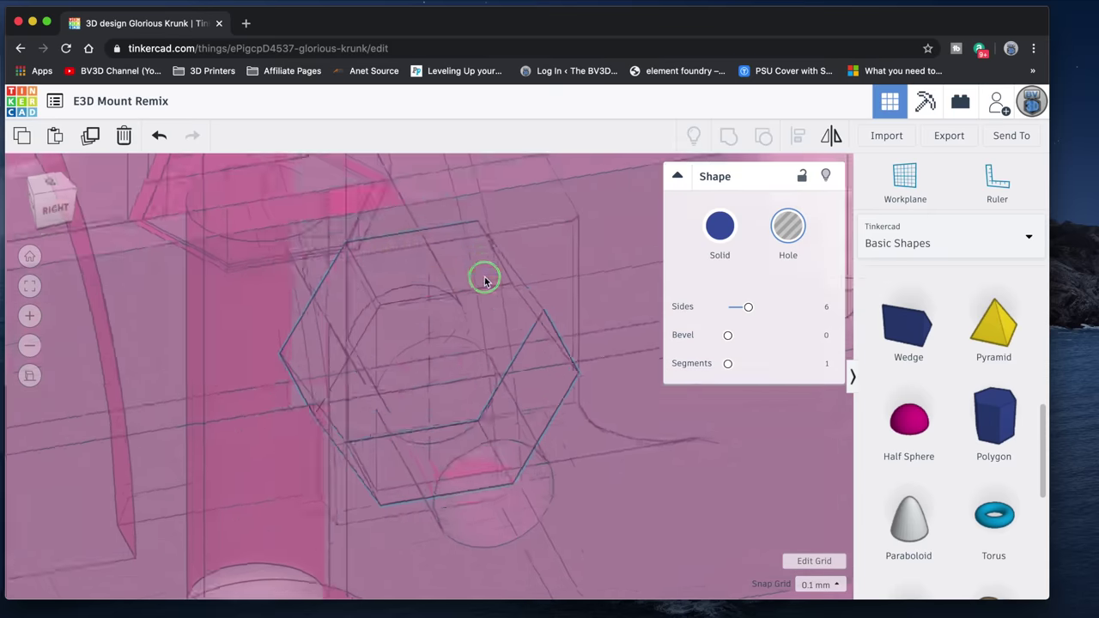
pyautogui.scroll(-5, 484, 277)
pyautogui.scroll(-3, 485, 277)
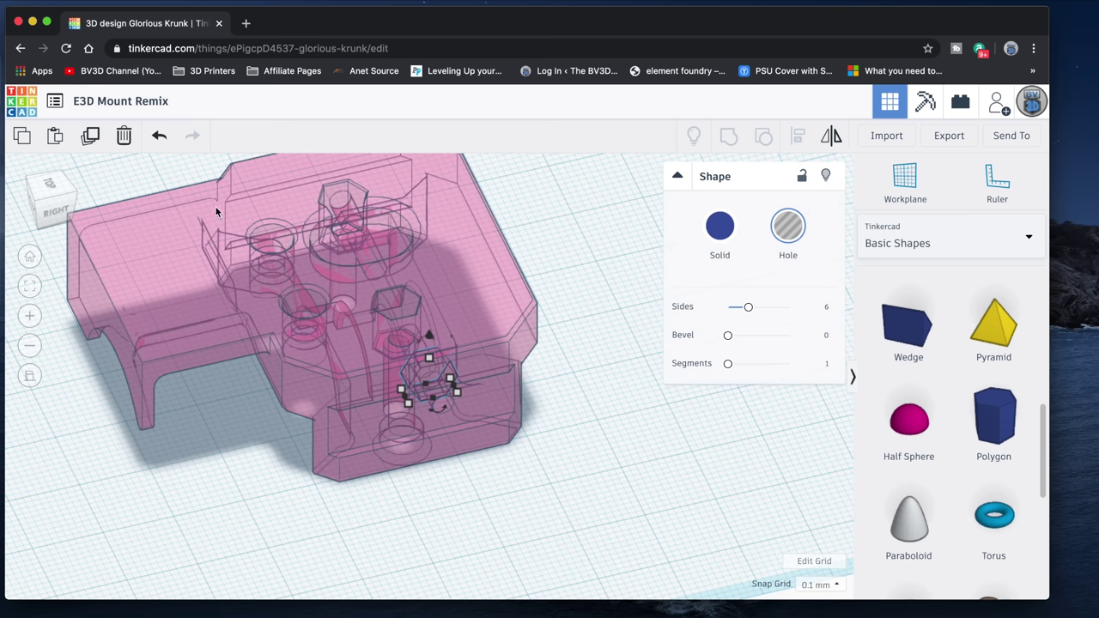
pyautogui.click(91, 137)
pyautogui.press('Right')
pyautogui.press('Right')
pyautogui.press('Right')
pyautogui.press('Right')
pyautogui.press('Right')
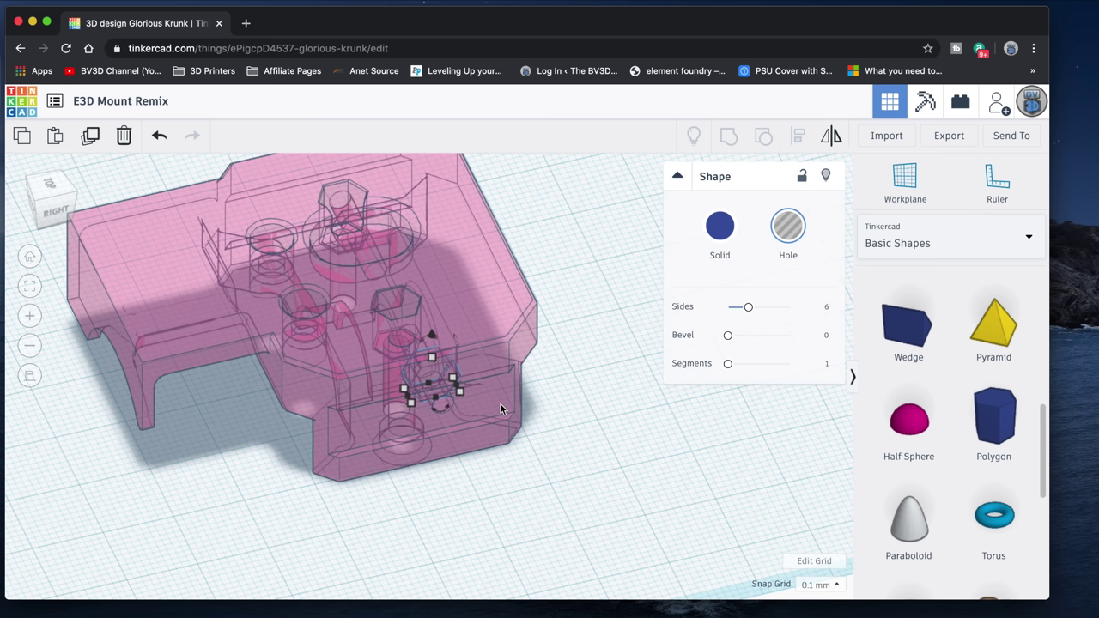
pyautogui.press('Right')
pyautogui.press('Right')
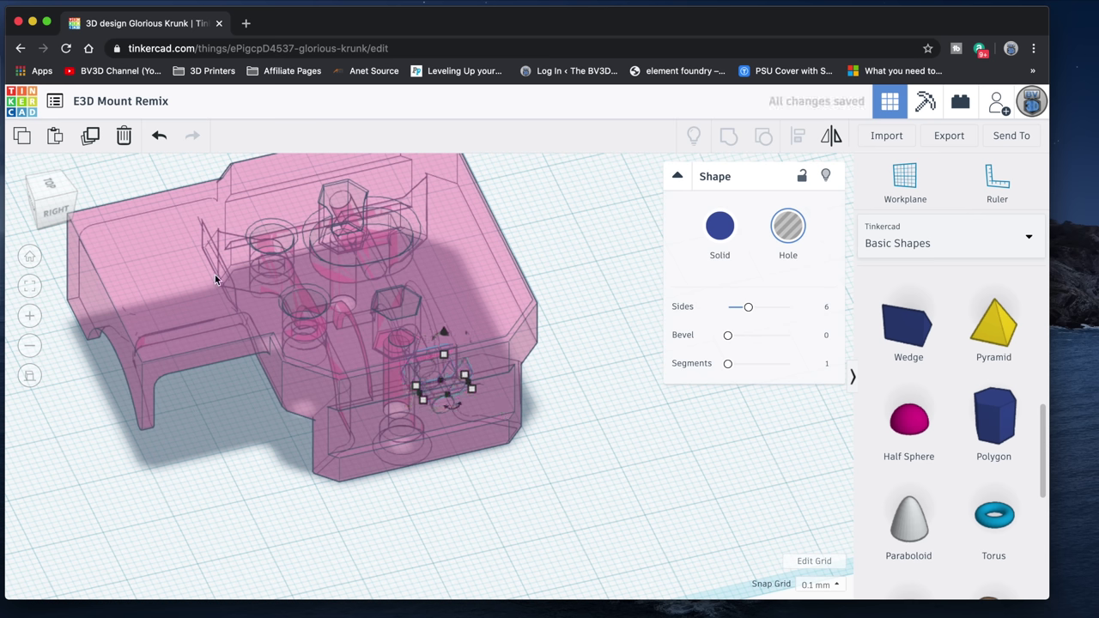
# - Repeat the offset duplication until an overlapping row of nine hexagonal holes extends past the side of the main mount
pyautogui.click(89, 138)
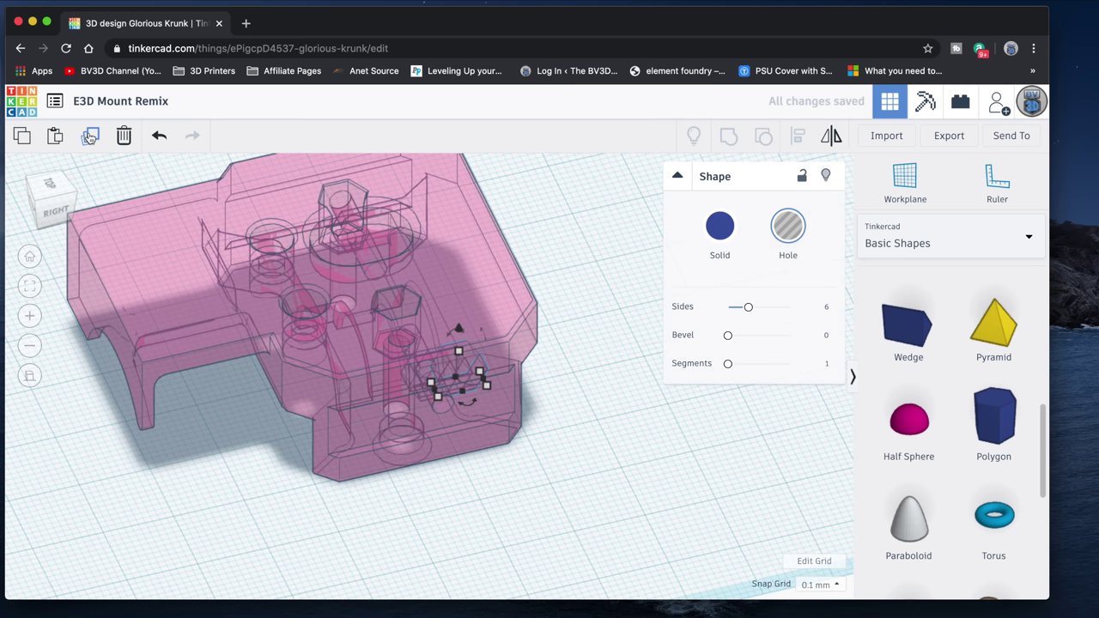
pyautogui.click(90, 138)
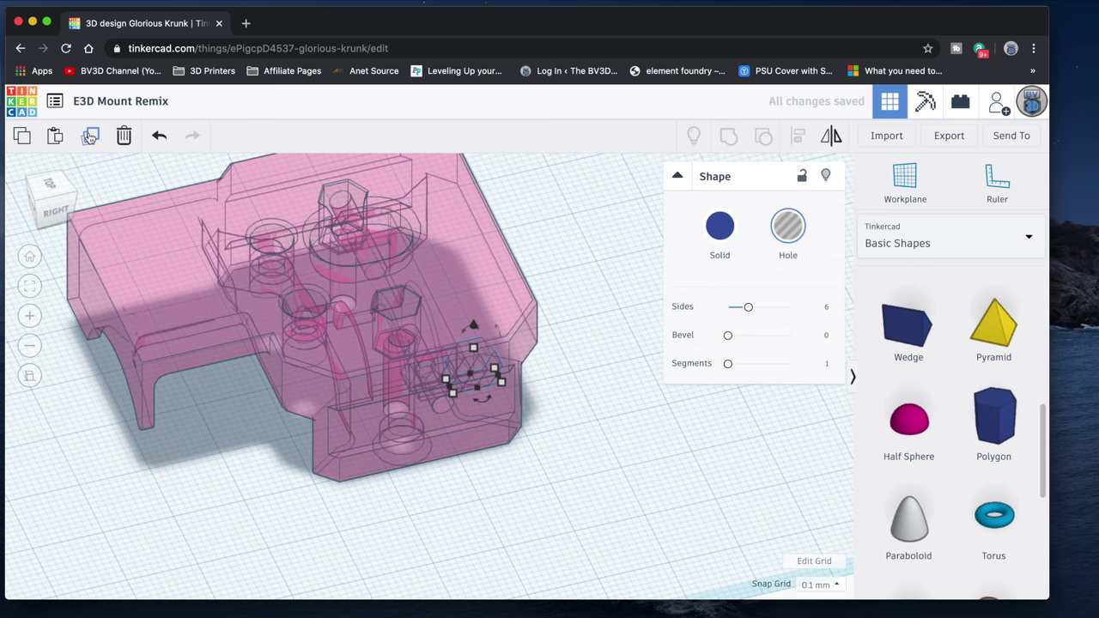
pyautogui.click(89, 138)
pyautogui.click(89, 137)
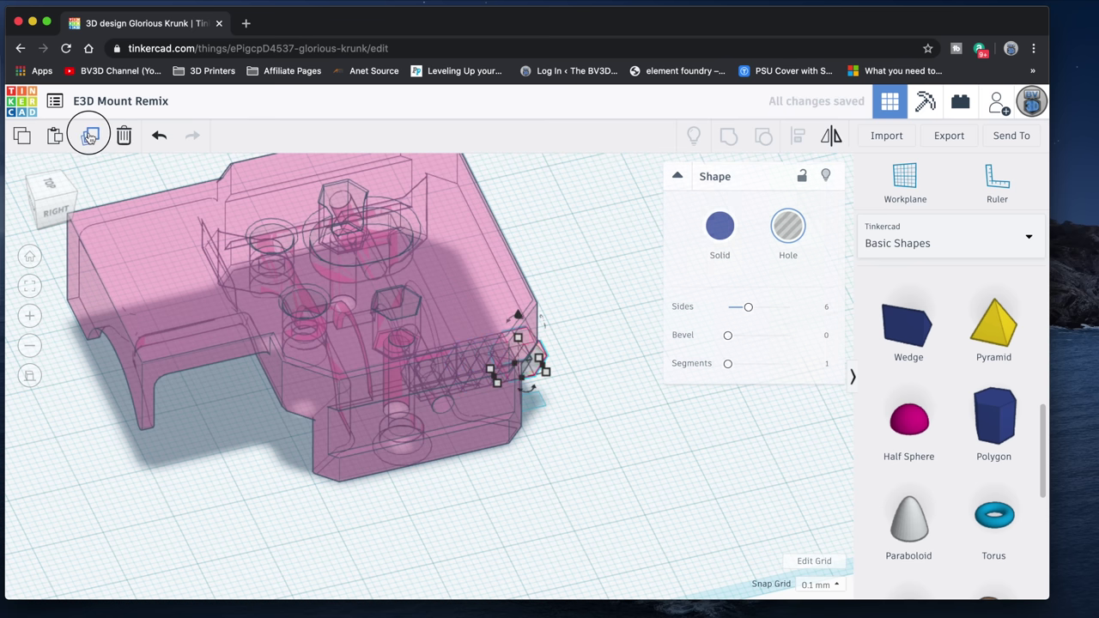
pyautogui.click(90, 138)
pyautogui.click(89, 137)
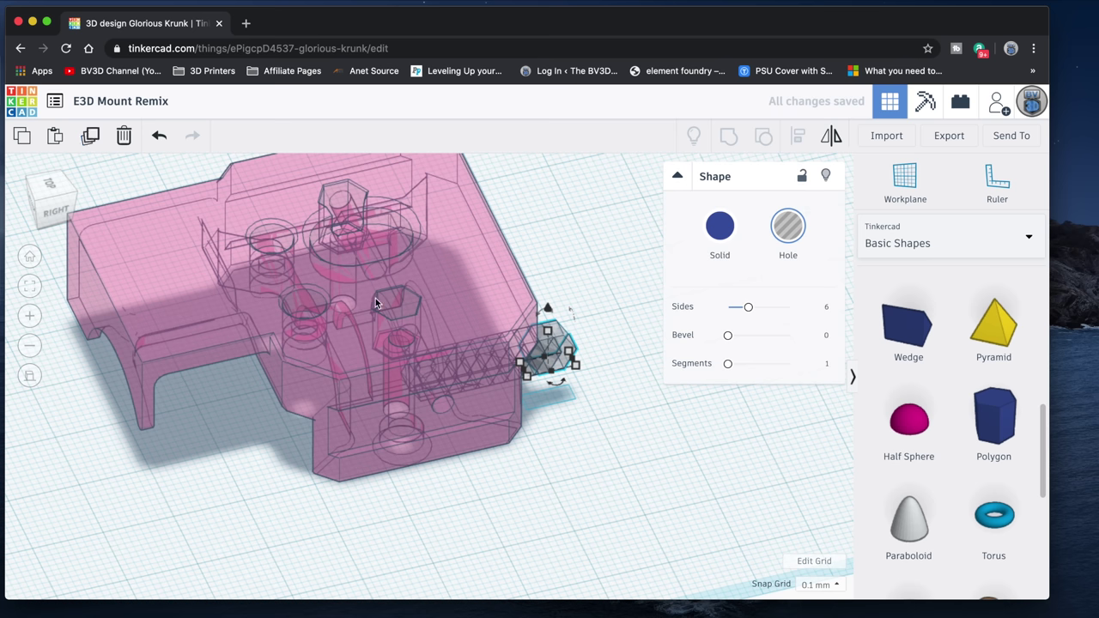
pyautogui.click(584, 402)
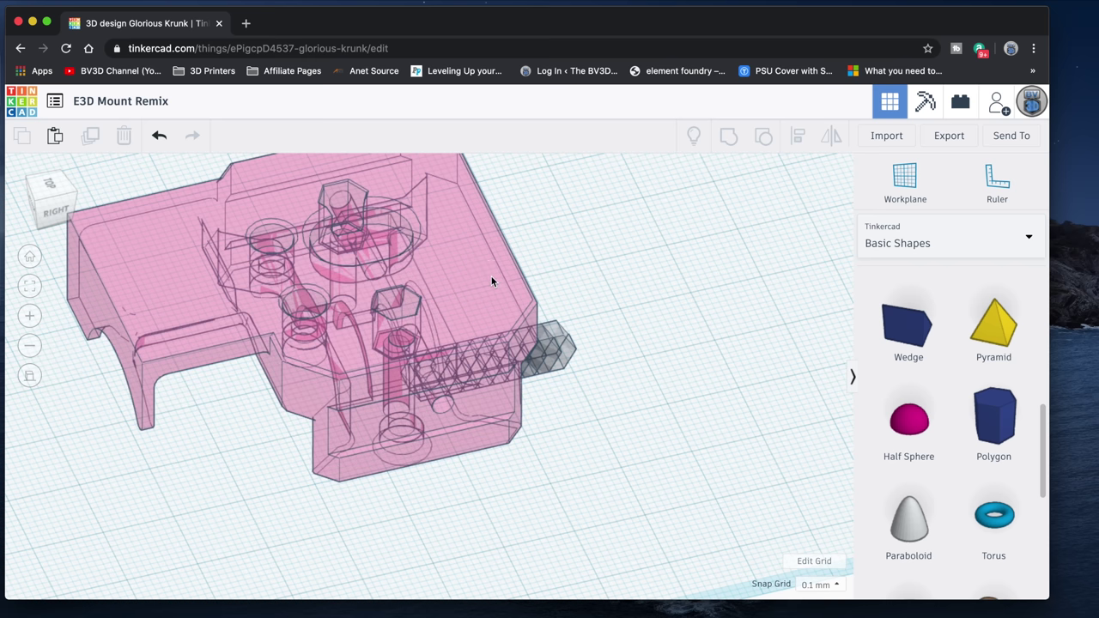
# - Hide the main mount and group the nine overlapping hexagonal holes into one elongated nut slot hole
pyautogui.click(492, 280)
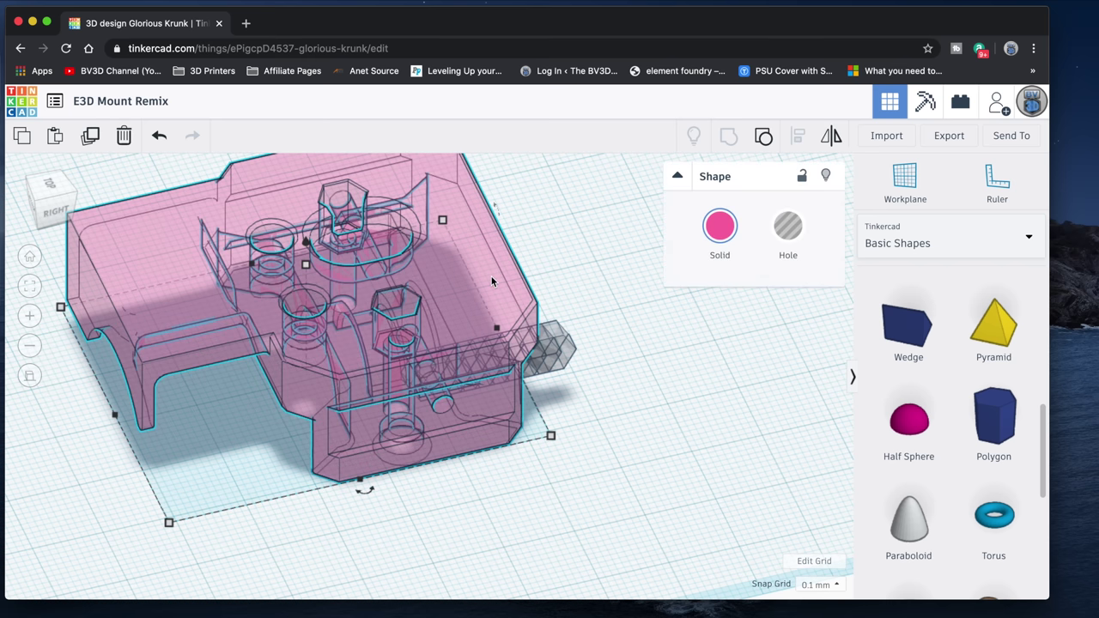
pyautogui.click(826, 178)
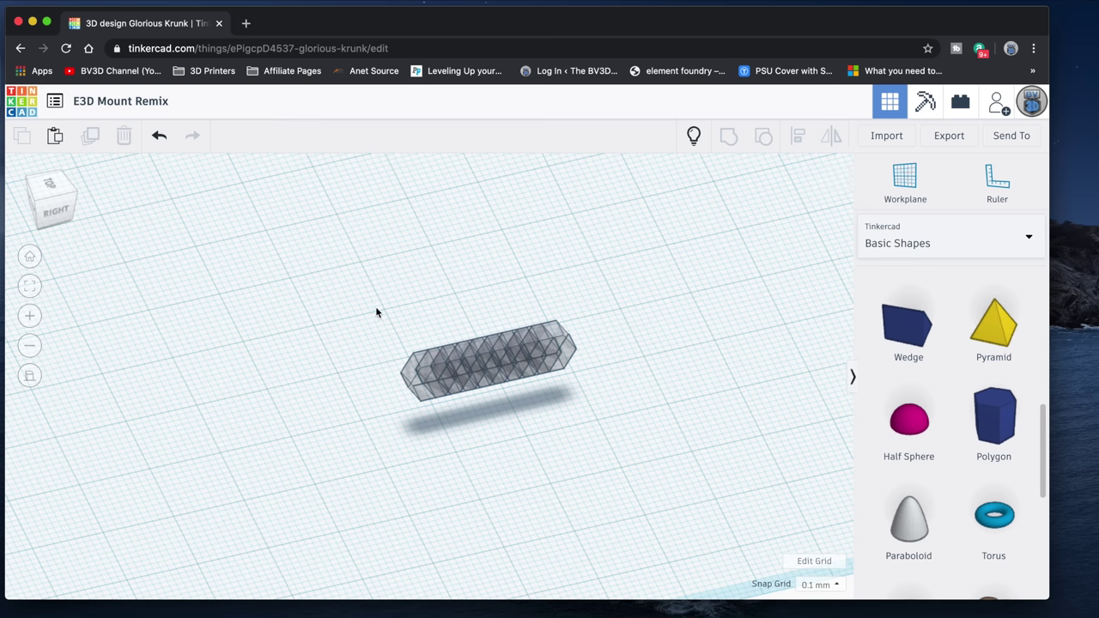
pyautogui.moveTo(371, 309); pyautogui.dragTo(604, 408)
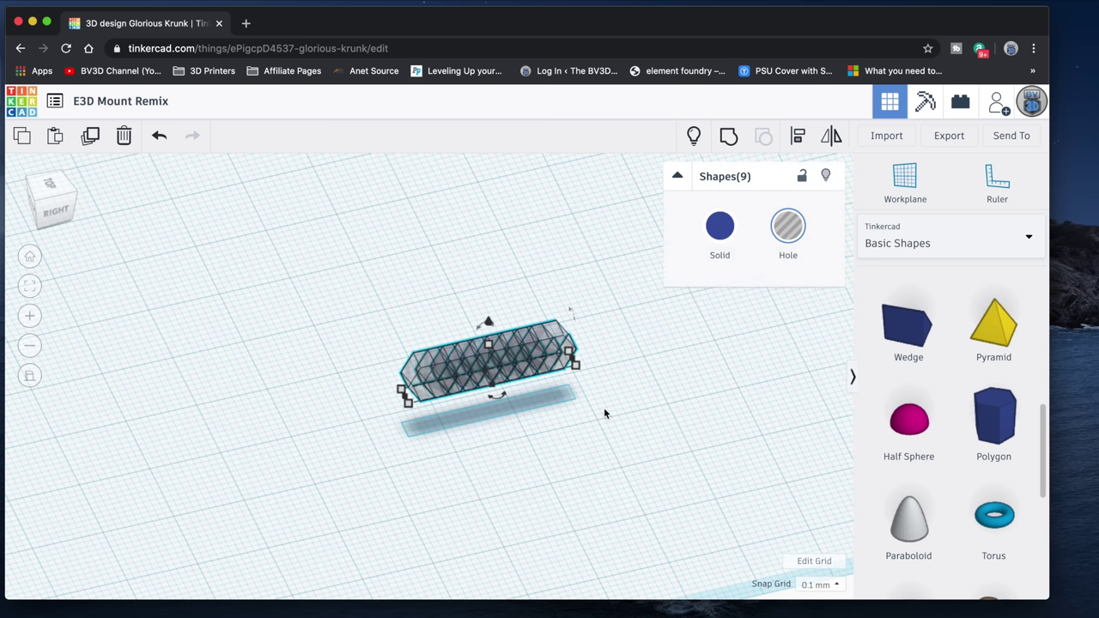
pyautogui.click(726, 139)
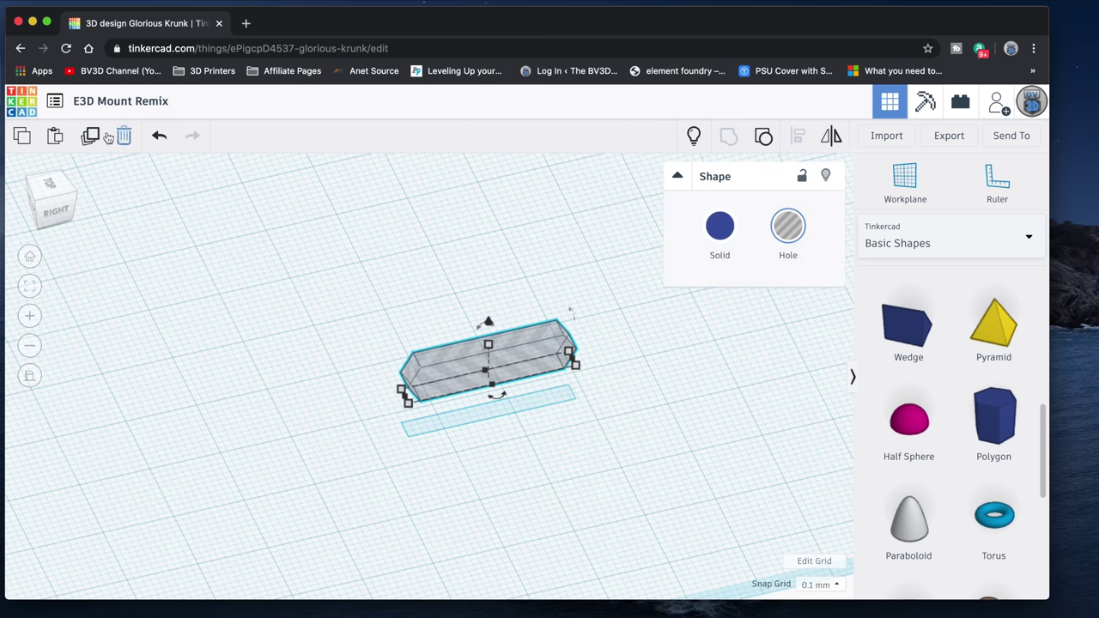
# - Duplicate the elongated nut slot hole and move the copy toward the back of the workplane
pyautogui.click(108, 137)
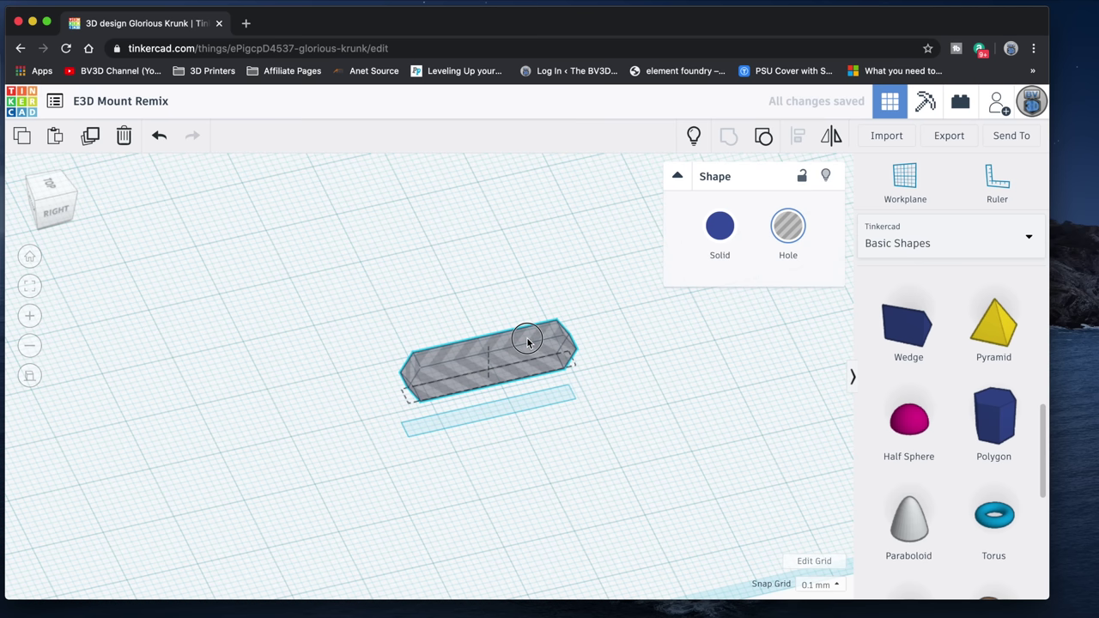
pyautogui.moveTo(527, 341); pyautogui.dragTo(428, 155)
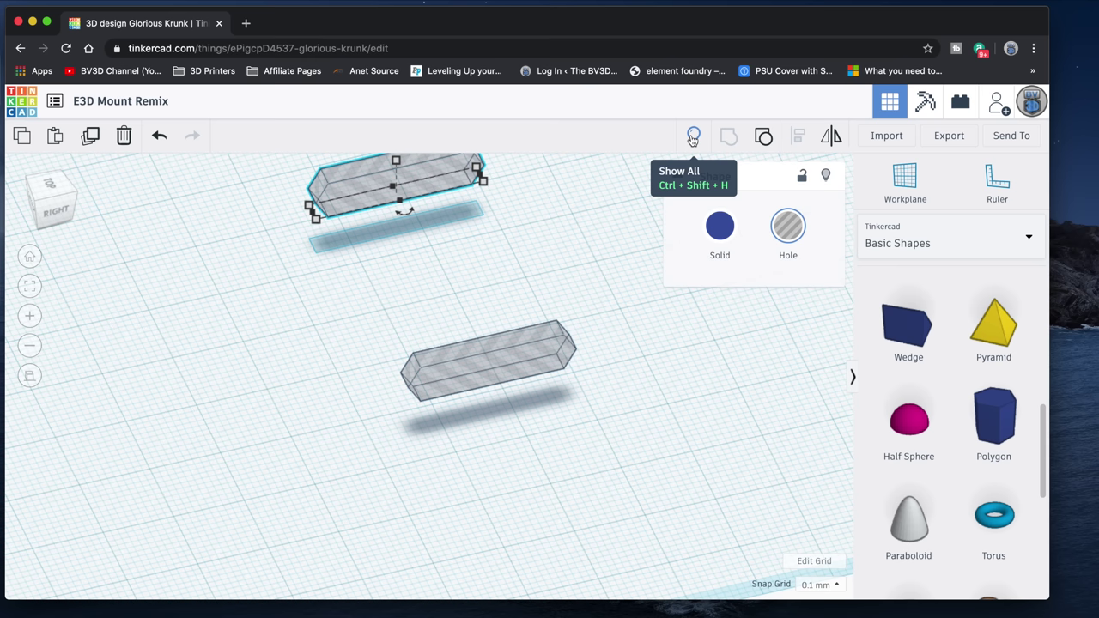
# - Show the hidden main mount again and check the placement of both elongated nut slot holes in it from above
pyautogui.click(693, 137)
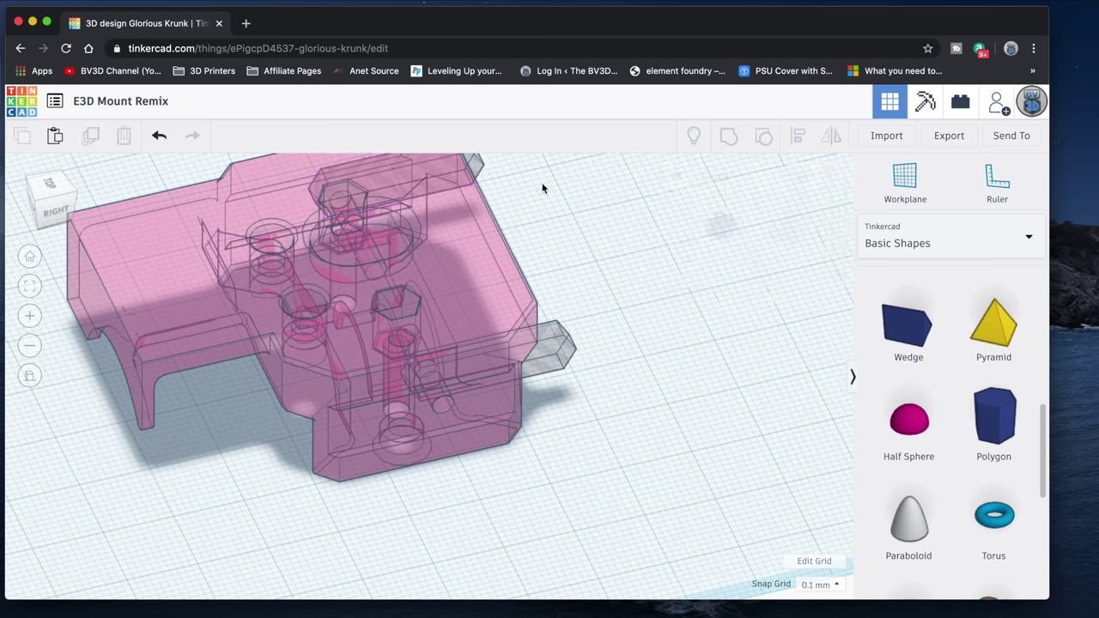
pyautogui.moveTo(554, 223); pyautogui.dragTo(565, 283, button='right')
pyautogui.press('f')
pyautogui.moveTo(447, 432); pyautogui.dragTo(429, 437, button='right')
pyautogui.moveTo(429, 437); pyautogui.dragTo(494, 485, button='middle')
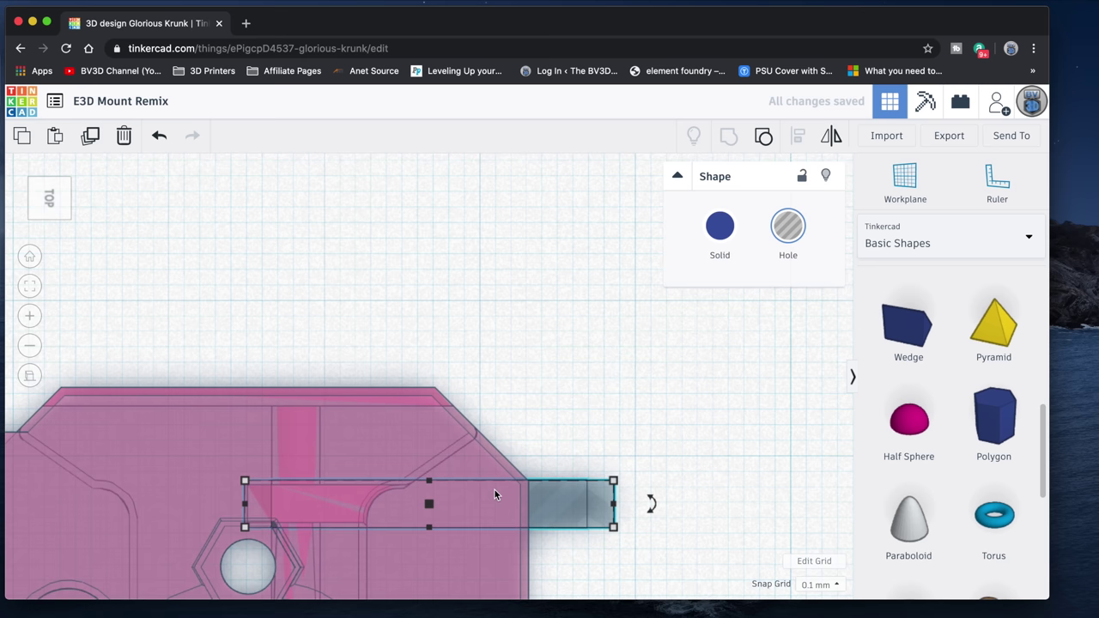
pyautogui.scroll(-1, 548, 381)
pyautogui.scroll(-3, 547, 381)
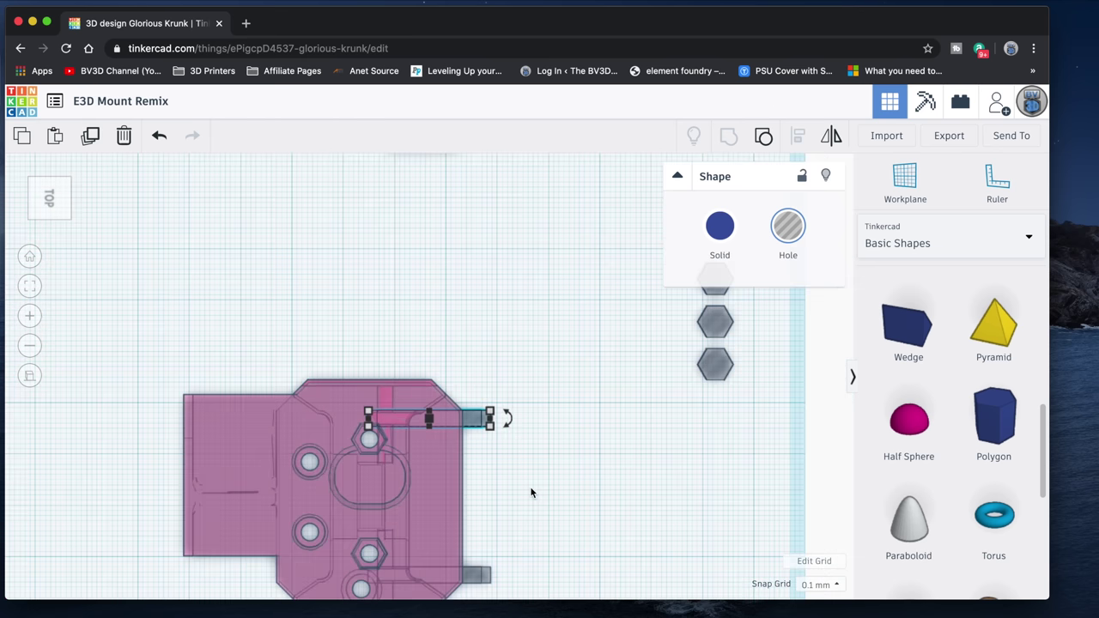
pyautogui.moveTo(530, 486); pyautogui.dragTo(601, 432, button='right')
# - Group the main mount with all the holes inside it, including both elongated nut slots, to cut them out
pyautogui.click(513, 464)
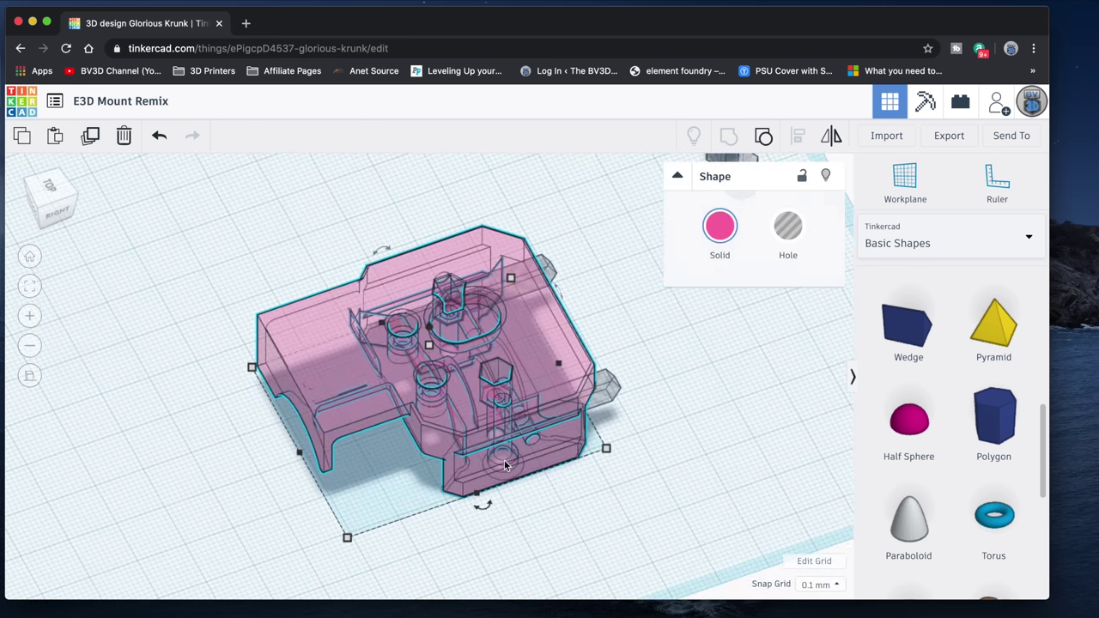
pyautogui.moveTo(232, 238); pyautogui.dragTo(639, 468)
pyautogui.click(728, 136)
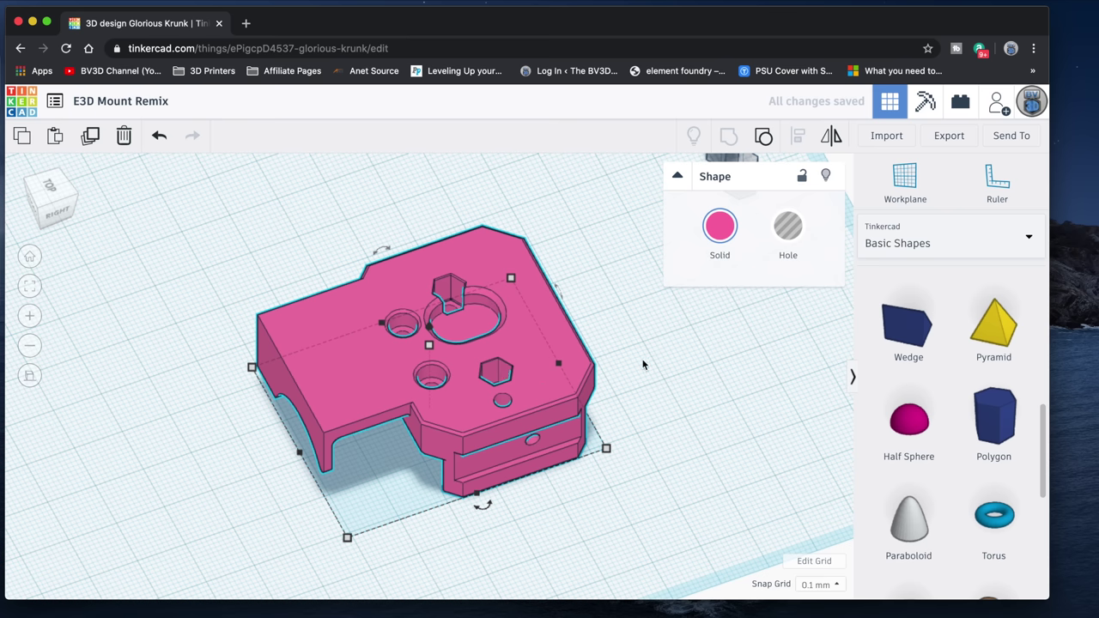
# - Flip the main mount 180° so its recessed clamp side faces up
pyautogui.moveTo(640, 364); pyautogui.dragTo(756, 368, button='right')
pyautogui.moveTo(496, 236); pyautogui.dragTo(496, 236)
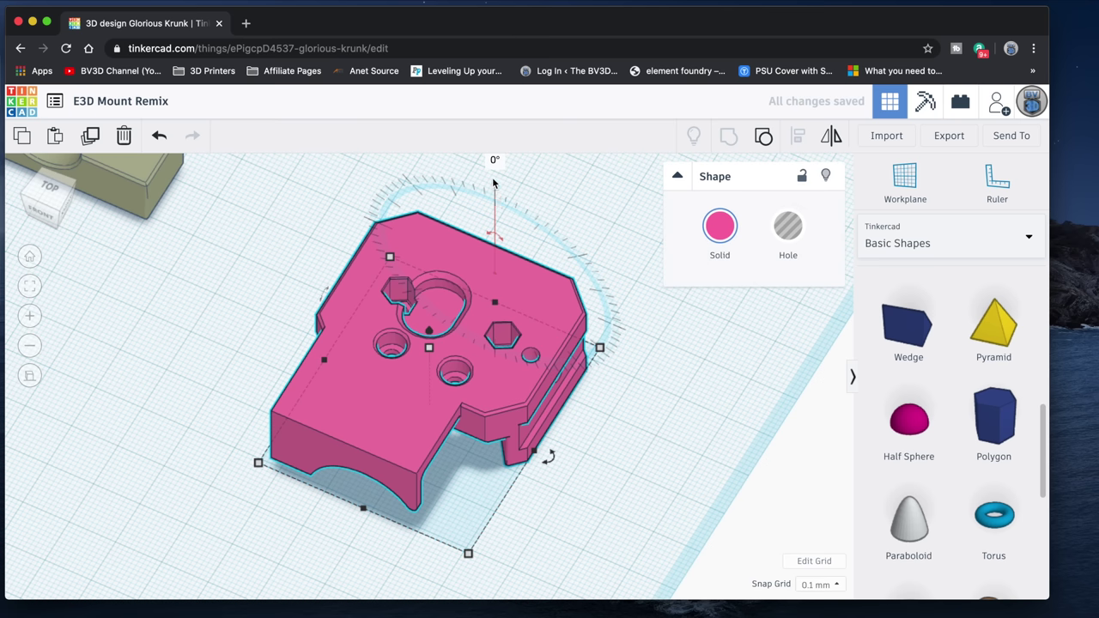
pyautogui.write('180')
pyautogui.press('Return')
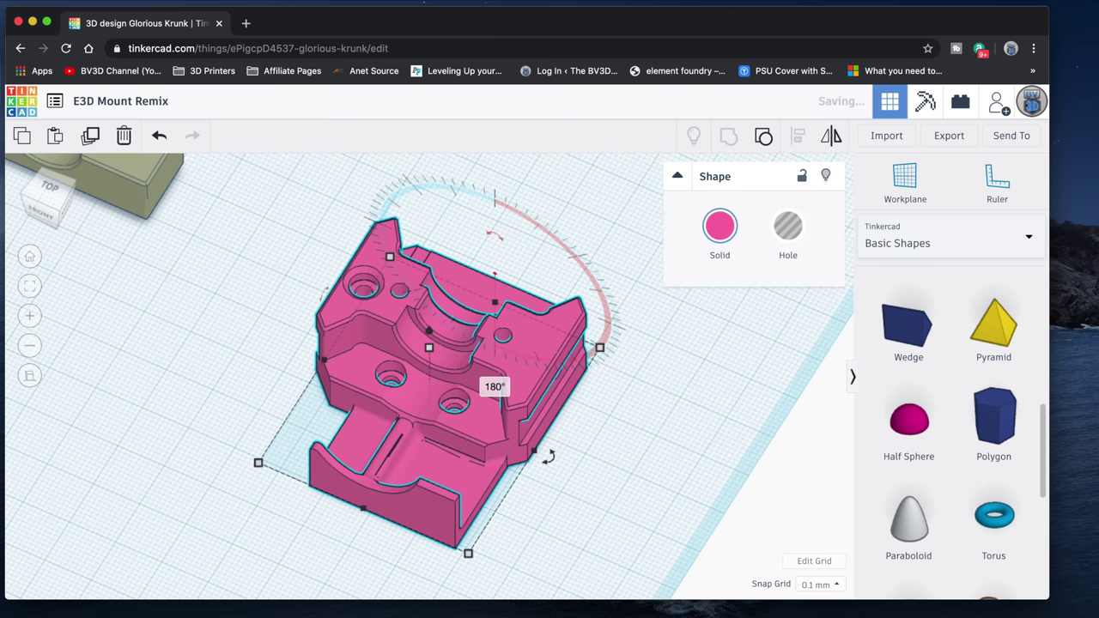
pyautogui.click(691, 387)
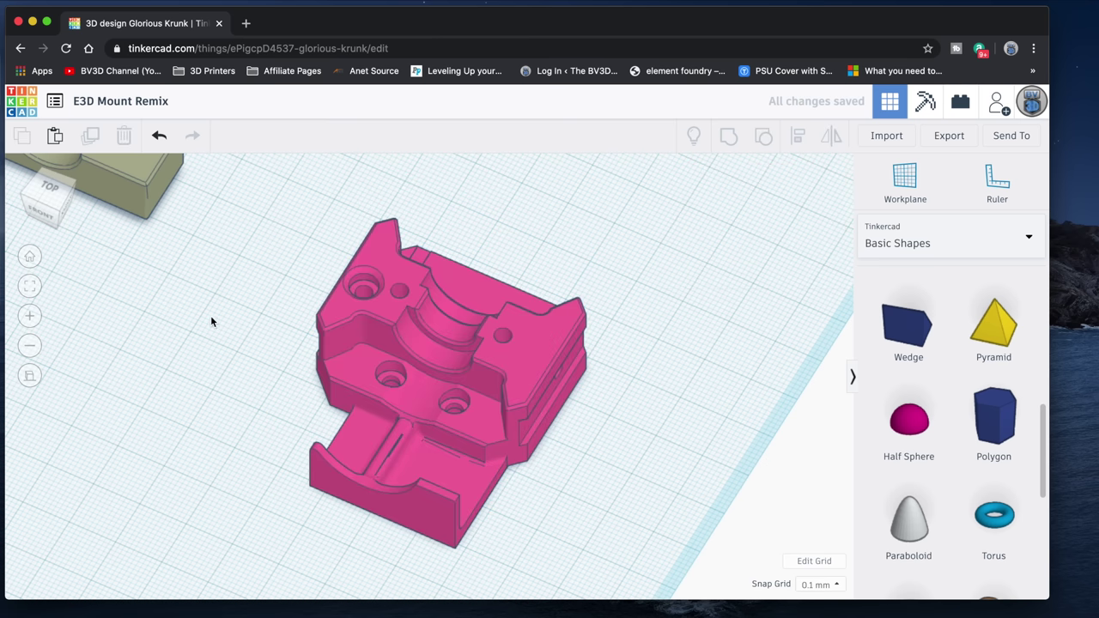
# - Export only the clamp piece as an STL file for 3D printing
pyautogui.click(50, 186)
pyautogui.click(30, 258)
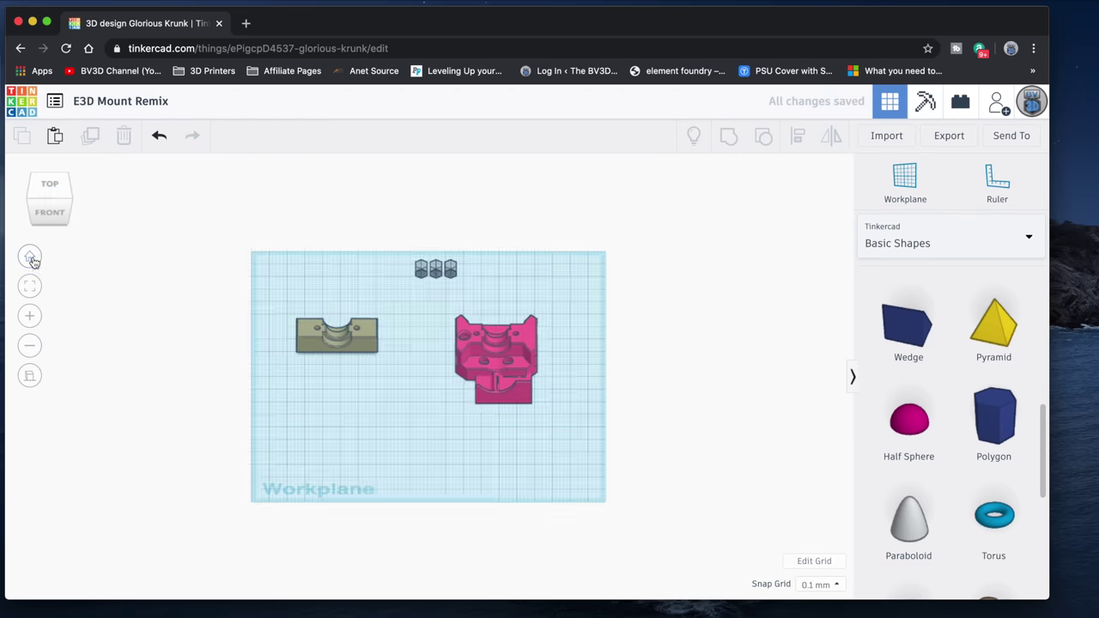
pyautogui.moveTo(320, 388); pyautogui.dragTo(516, 345)
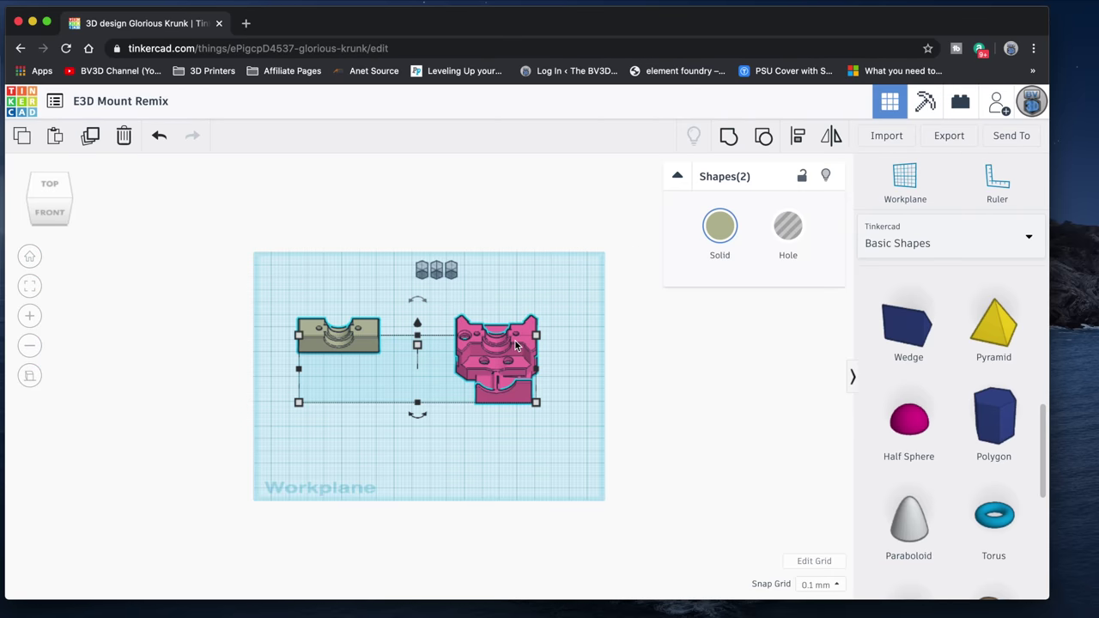
pyautogui.scroll(2, 515, 344)
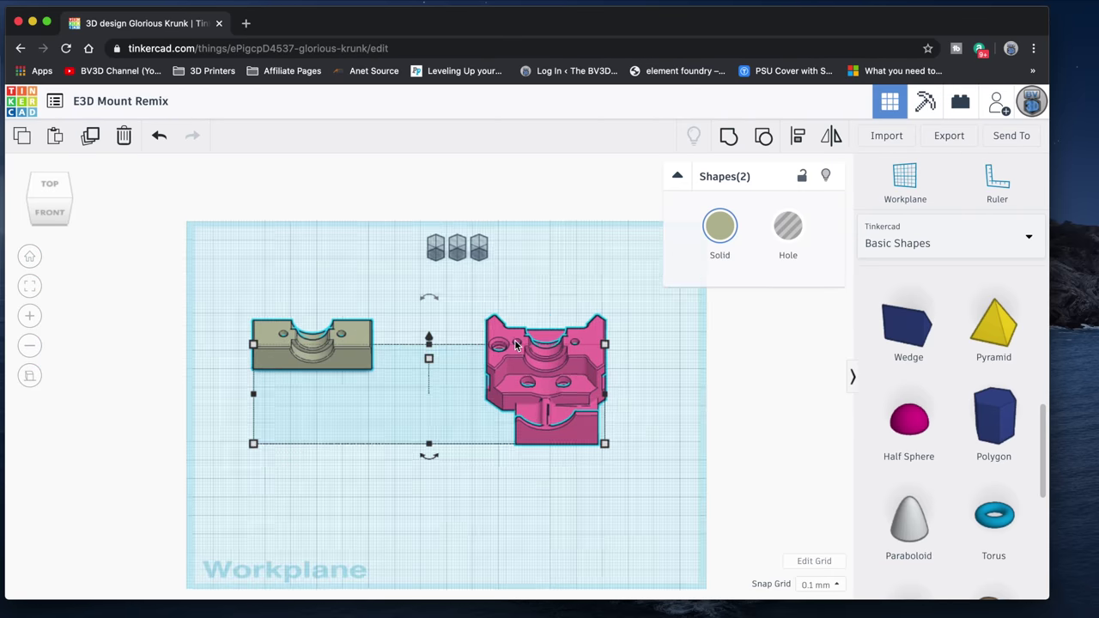
pyautogui.click(646, 419)
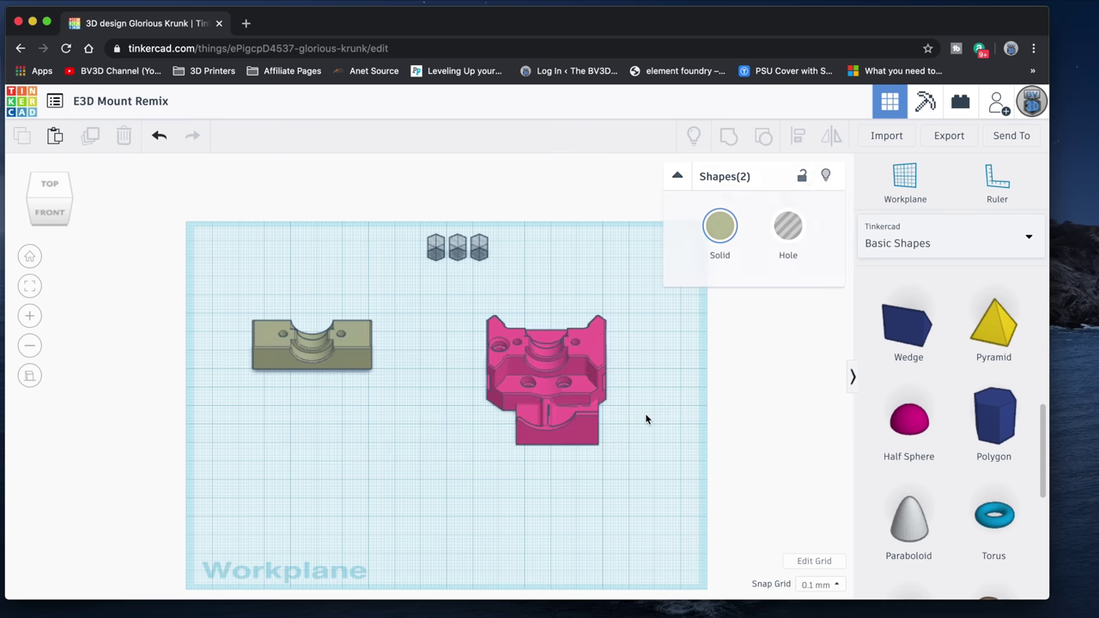
pyautogui.click(353, 347)
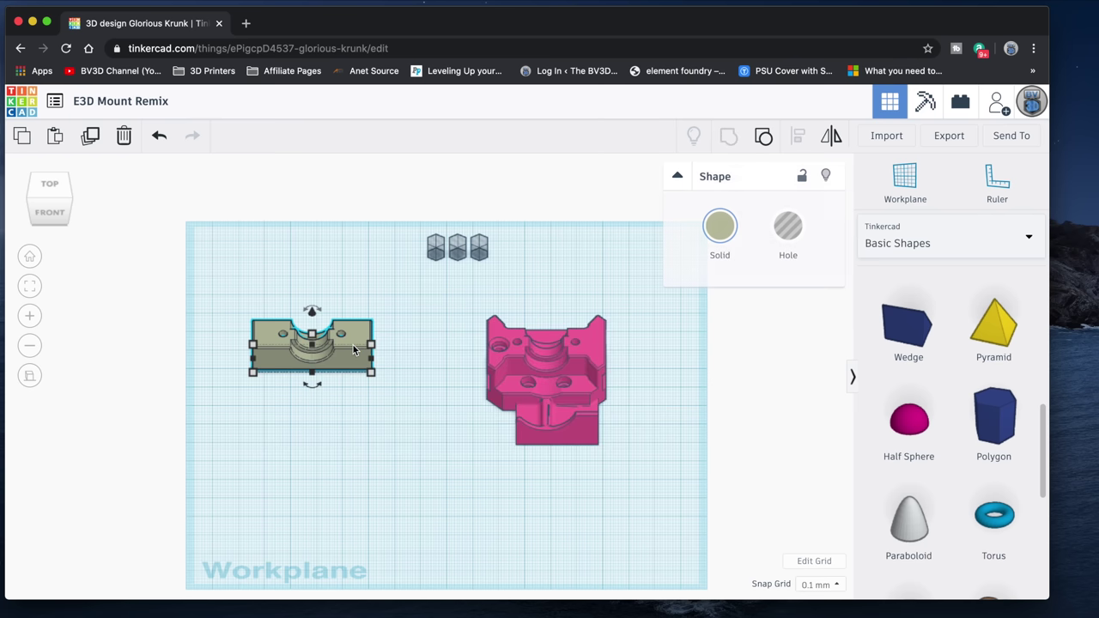
pyautogui.click(947, 136)
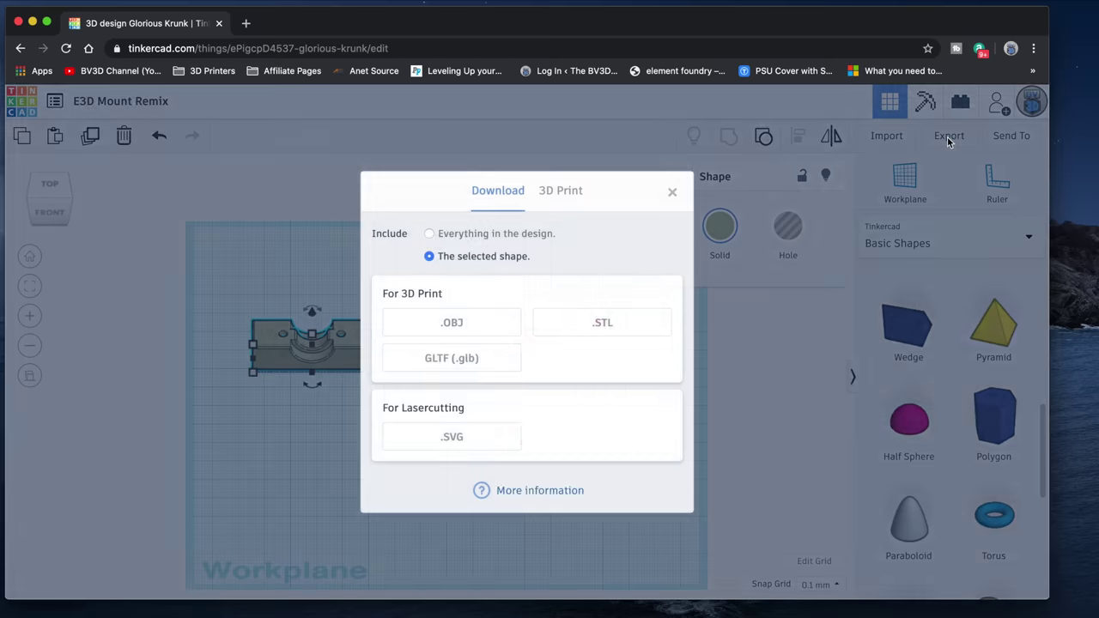
pyautogui.click(663, 314)
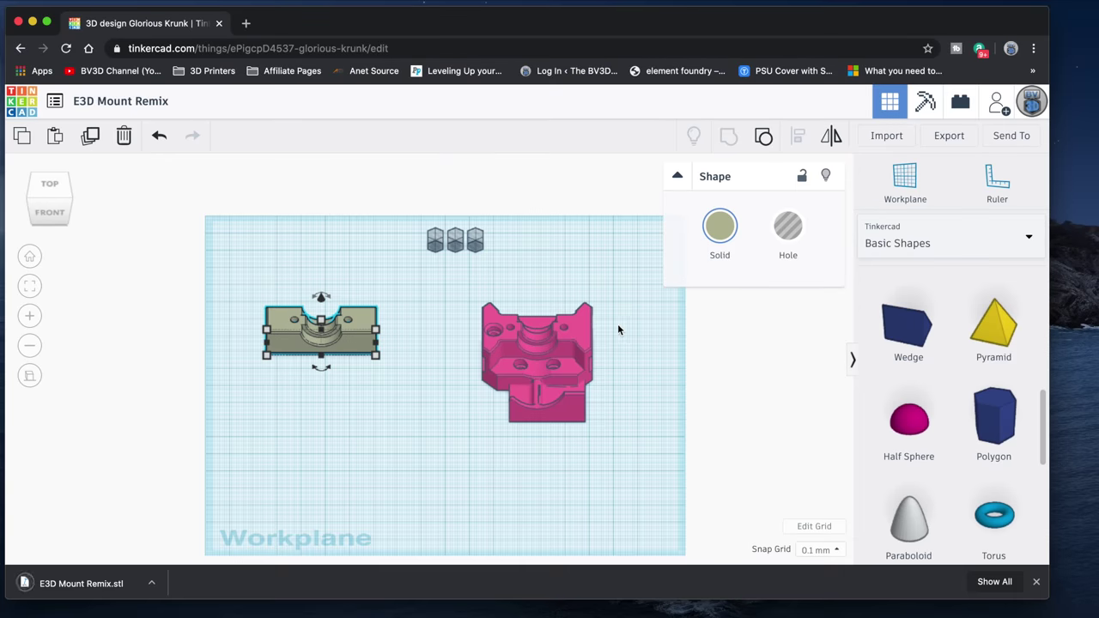
# - Export only the pink main mount as a separate STL file
pyautogui.click(576, 328)
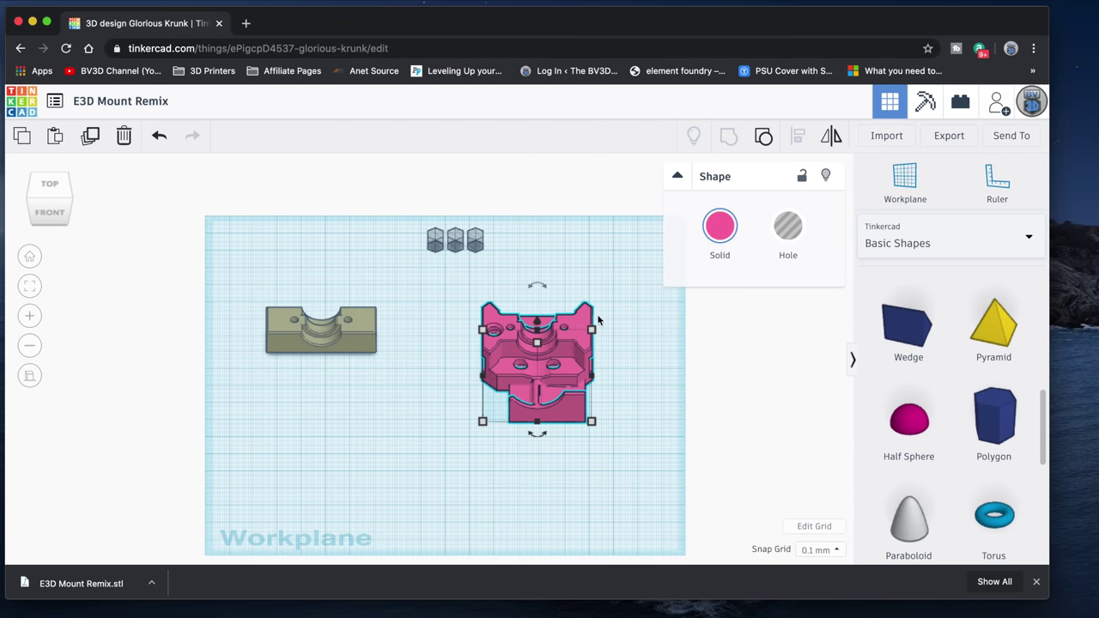
pyautogui.click(948, 136)
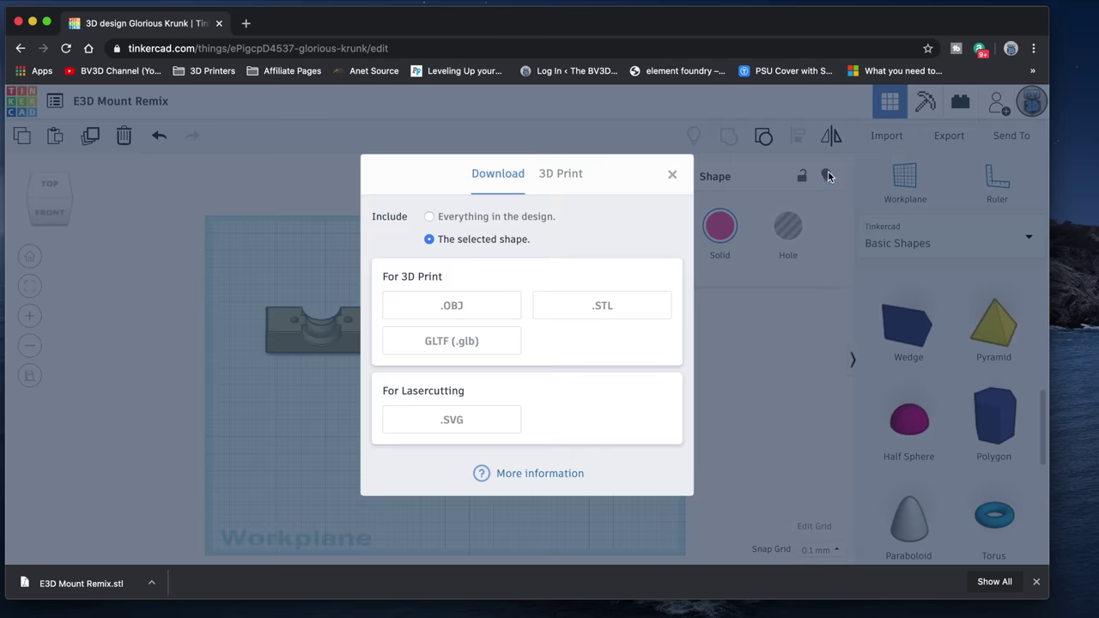
pyautogui.click(632, 299)
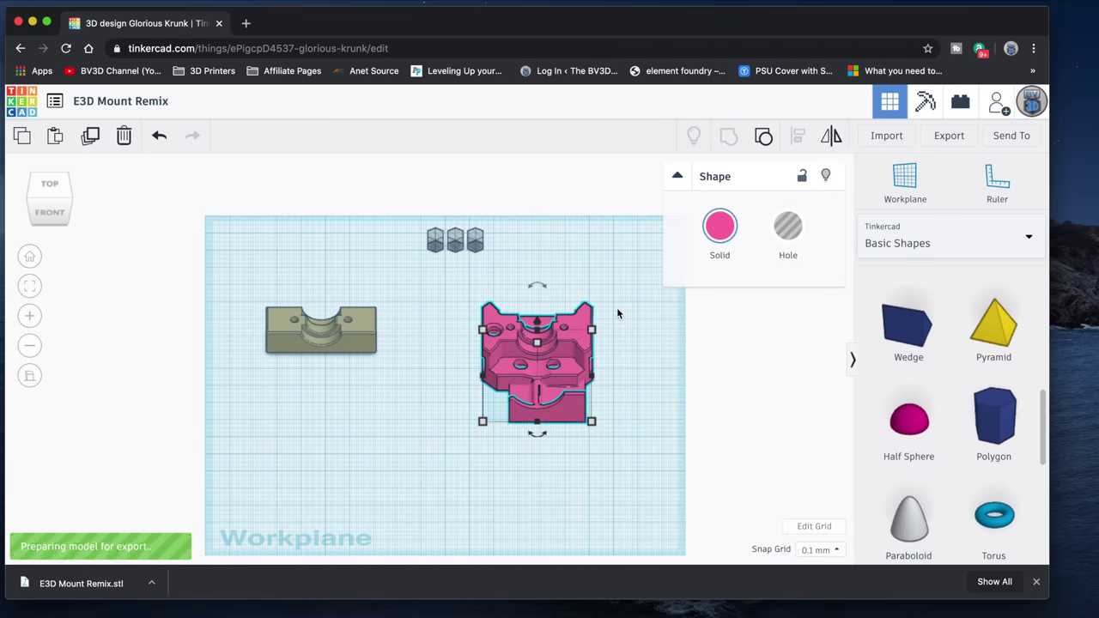